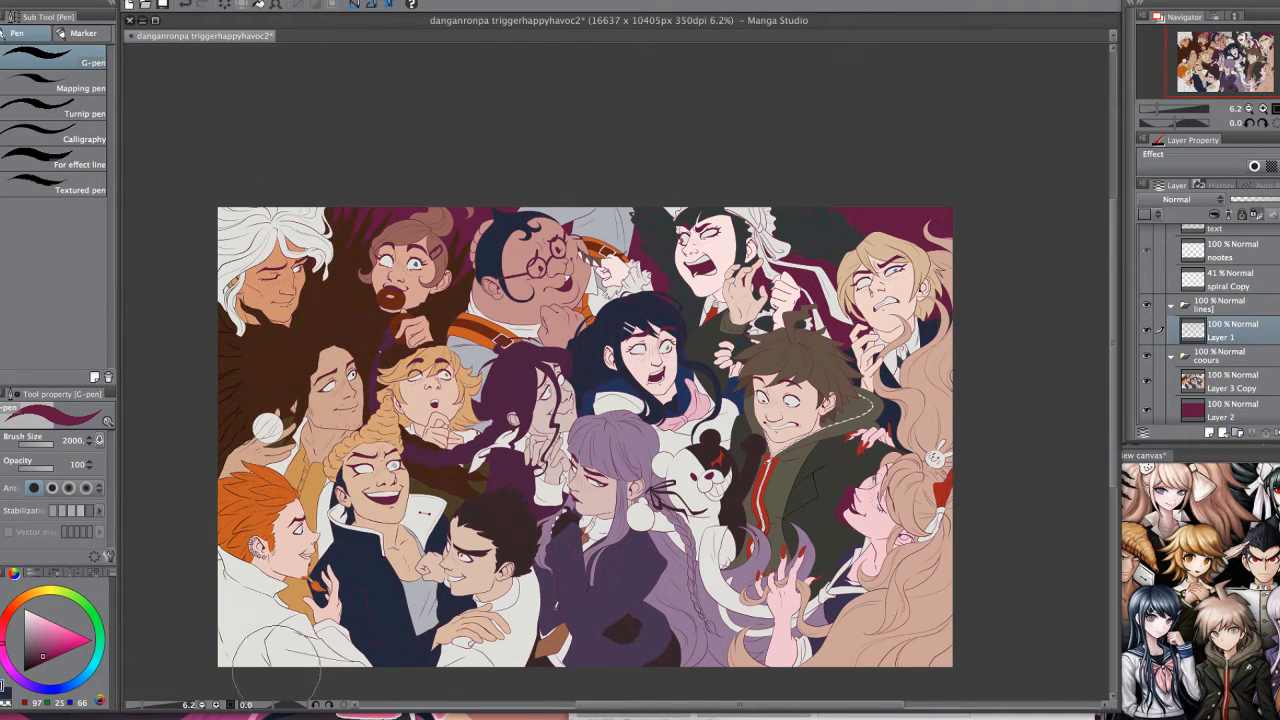
- Reduce the G-pen brush size to 500
{"action": "key", "text": "bracketleft"}
{"action": "key", "text": "bracketleft"}
{"action": "key", "text": "bracketleft"}
{"action": "key", "text": "bracketleft"}
{"action": "key", "text": "bracketleft"}
{"action": "left_click_drag", "start_coordinate": [811, 456], "coordinate": [816, 460]}
{"action": "key", "text": "bracketleft"}
{"action": "key", "text": "bracketleft"}
{"action": "key", "text": "bracketleft"}
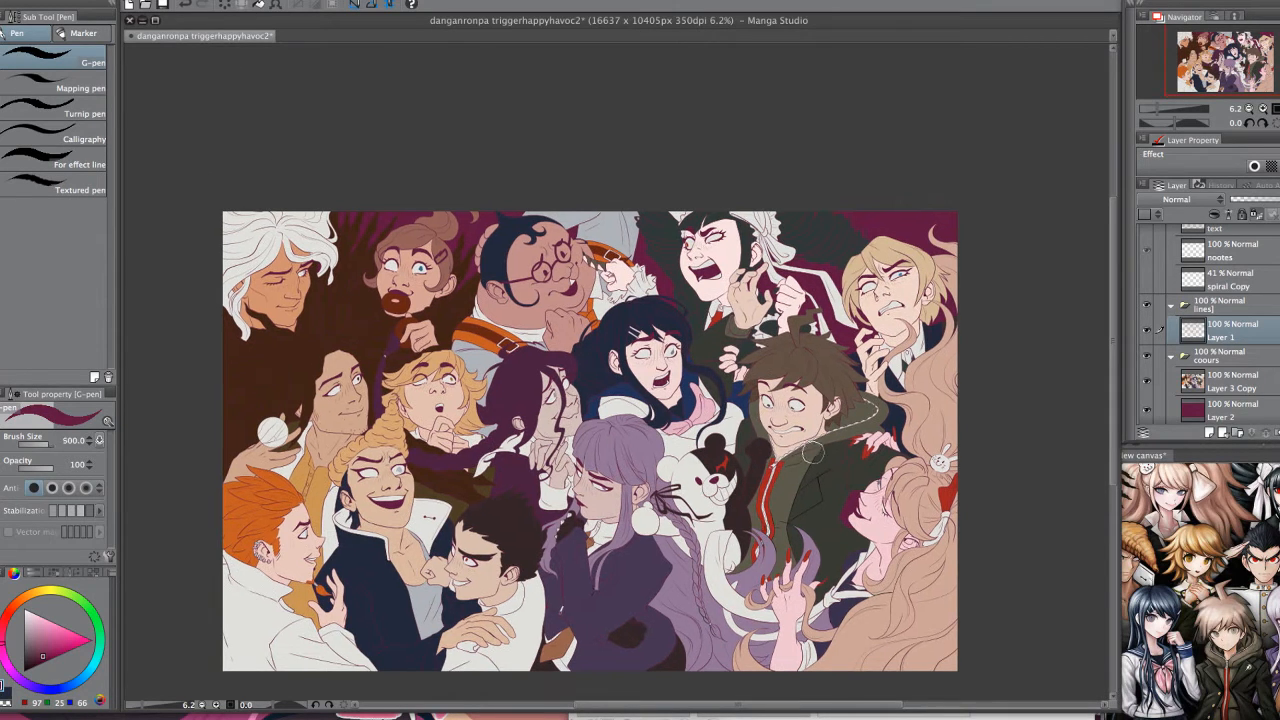
- Sample a dark brown, RGB 86, 53, 46, from the character reference image
{"action": "left_click_drag", "start_coordinate": [1120, 537], "coordinate": [1031, 537]}
{"action": "mouse_move", "coordinate": [1095, 560]}
{"action": "left_mouse_down"}
{"action": "mouse_move", "coordinate": [1165, 610]}
{"action": "mouse_move", "coordinate": [1250, 600]}
{"action": "mouse_move", "coordinate": [1060, 570]}
{"action": "left_mouse_up"}
{"action": "left_click_drag", "start_coordinate": [1180, 540], "coordinate": [1200, 565]}
{"action": "left_click", "coordinate": [1201, 497], "text": "alt"}
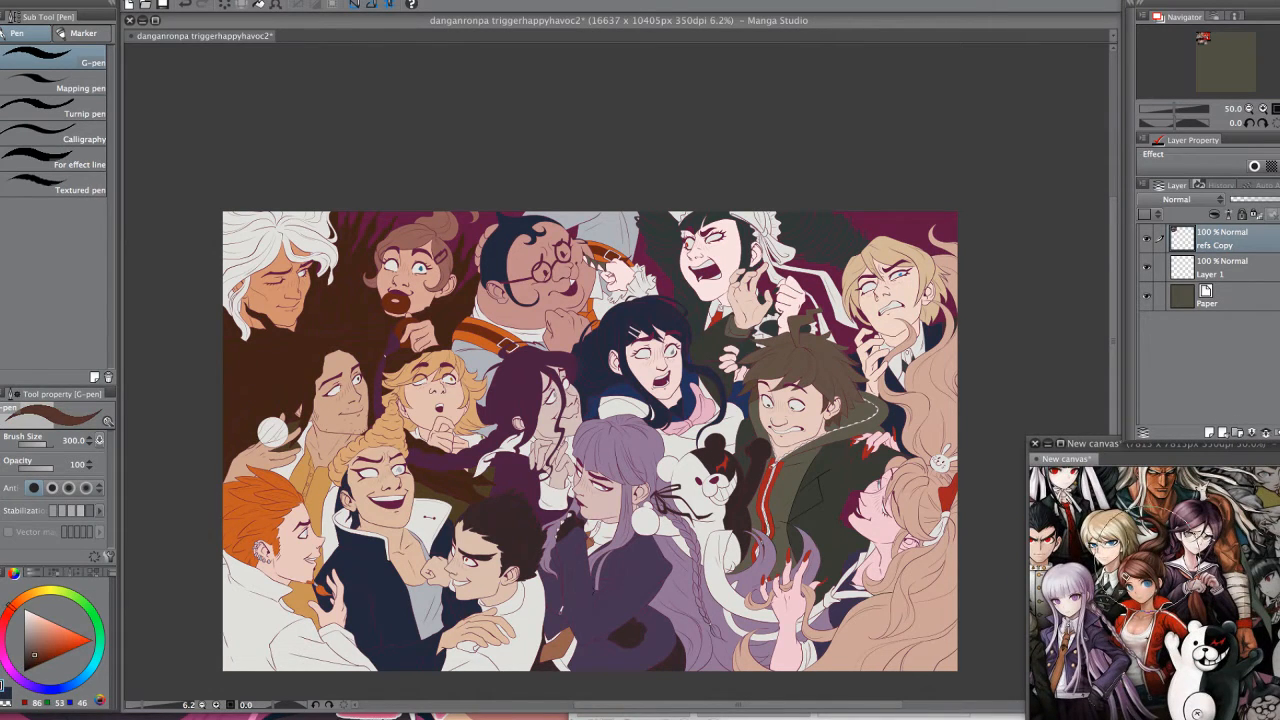
- Fill the hair of the girl with the donut with the dark brown on Layer 3 Copy and sample the off-white of the neighbouring hair
{"action": "left_click", "coordinate": [1002, 461]}
{"action": "left_click", "coordinate": [1232, 396]}
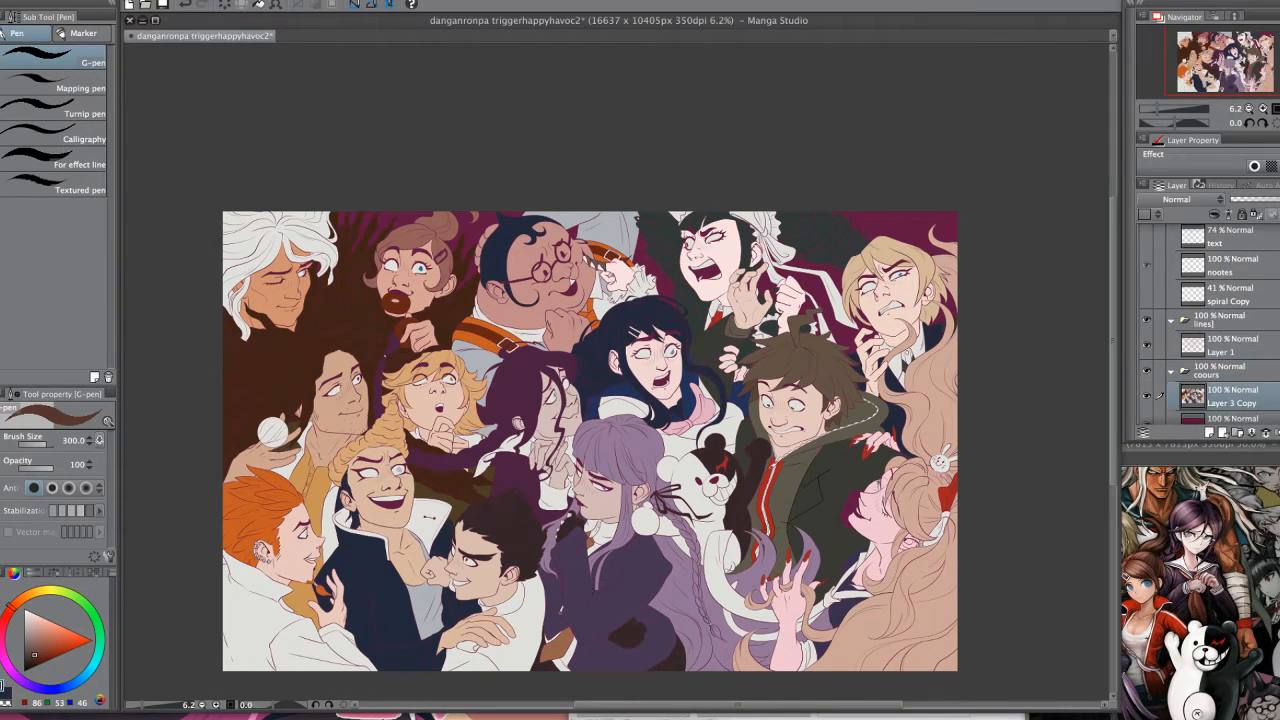
{"action": "key", "text": "g"}
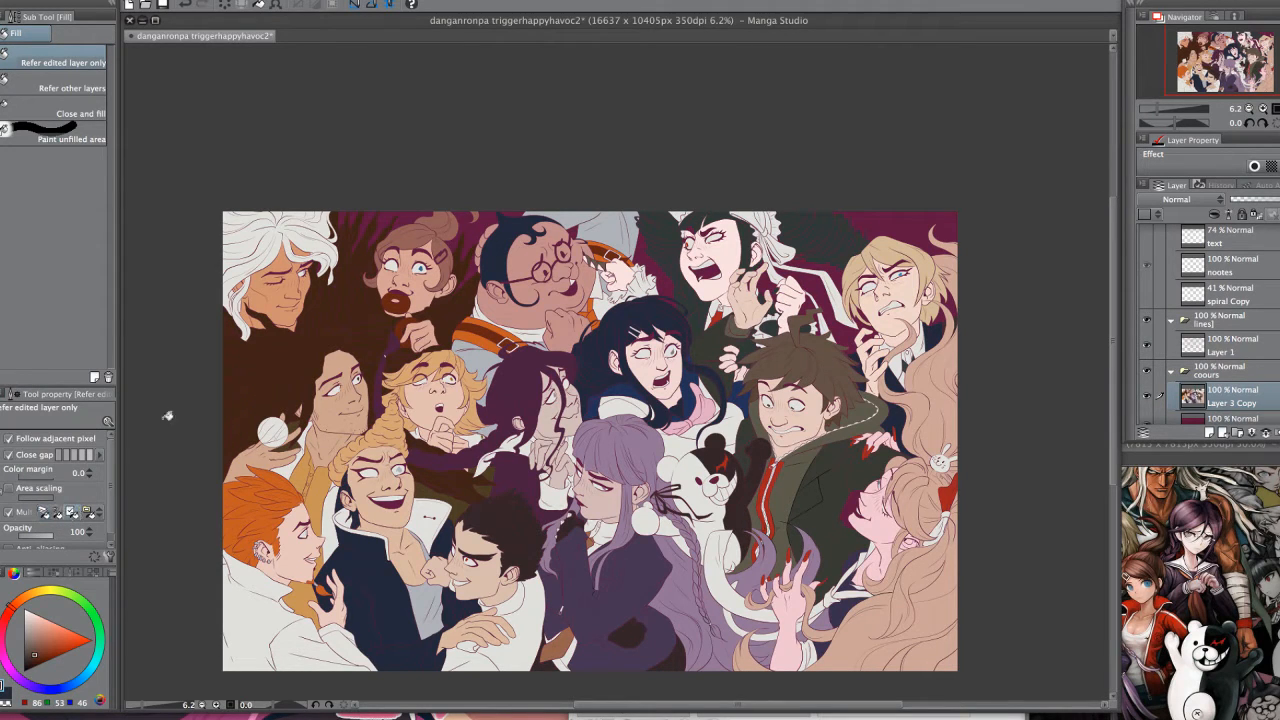
{"action": "left_click", "coordinate": [449, 276]}
{"action": "left_click", "coordinate": [482, 214]}
{"action": "key", "text": "super+z"}
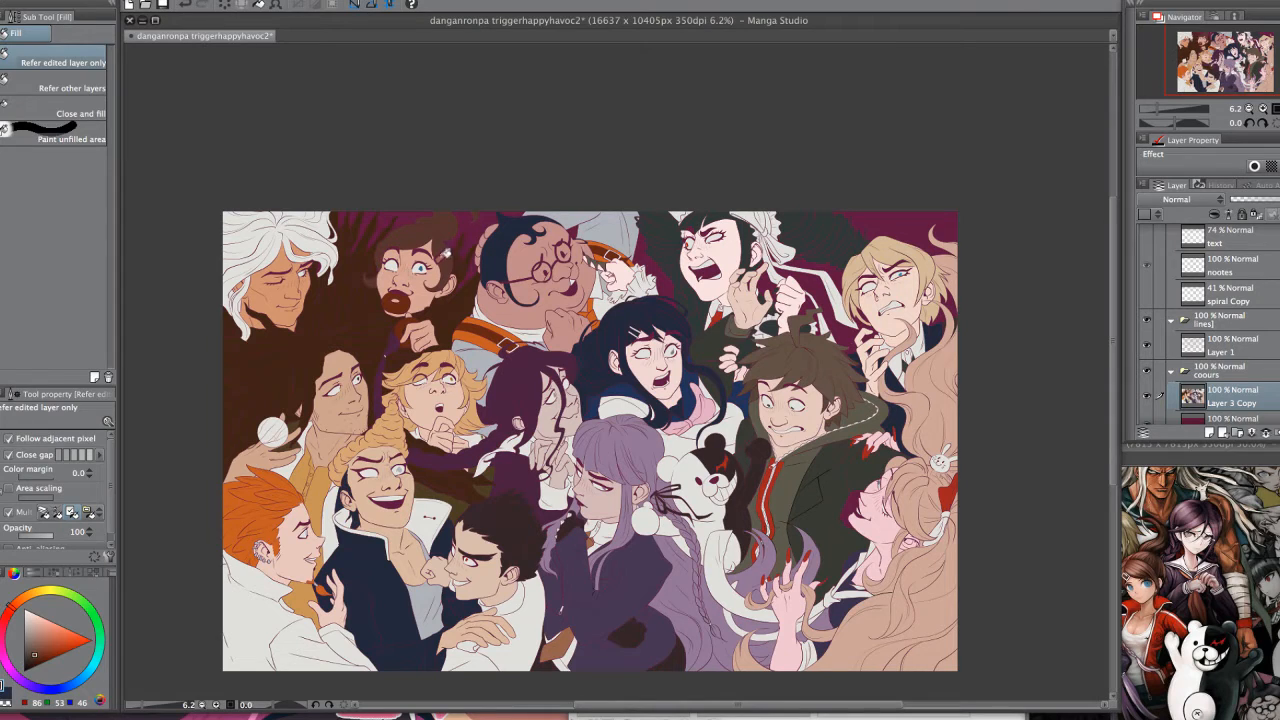
{"action": "left_click", "coordinate": [330, 246], "text": "alt"}
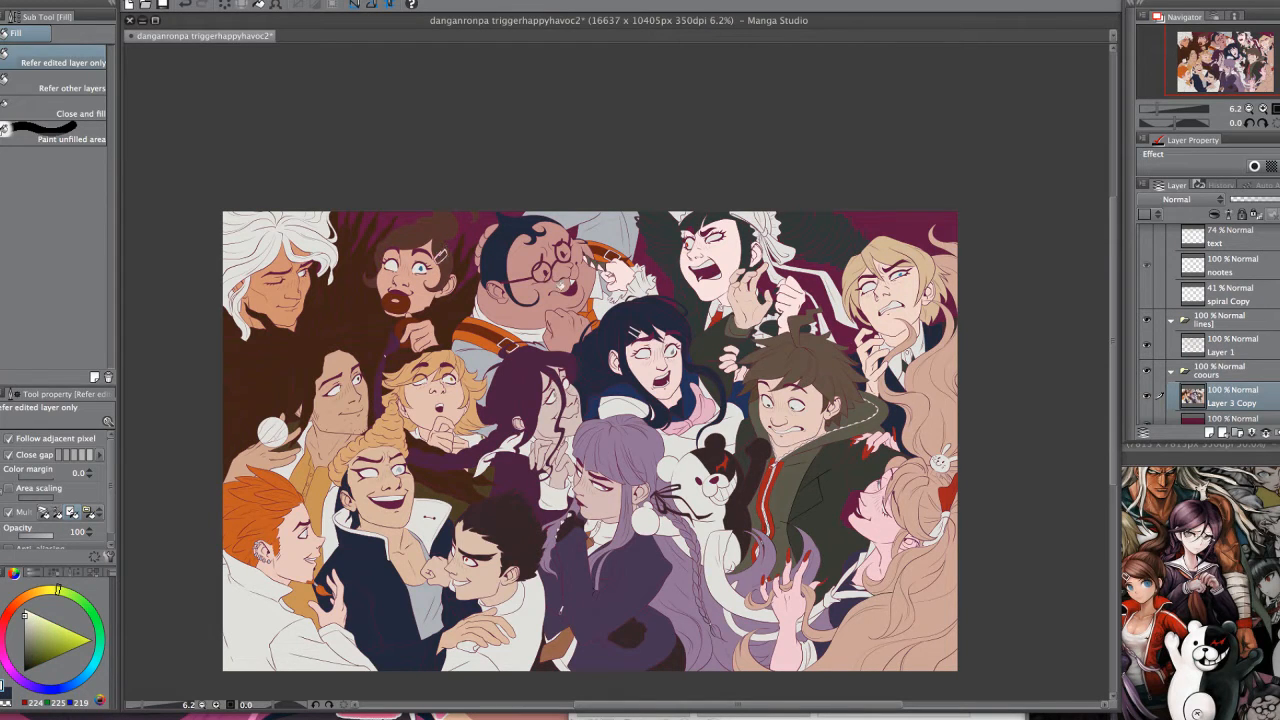
- Add a new layer above Layer 3 Copy in the colours folder
{"action": "left_click_drag", "start_coordinate": [935, 463], "coordinate": [920, 460]}
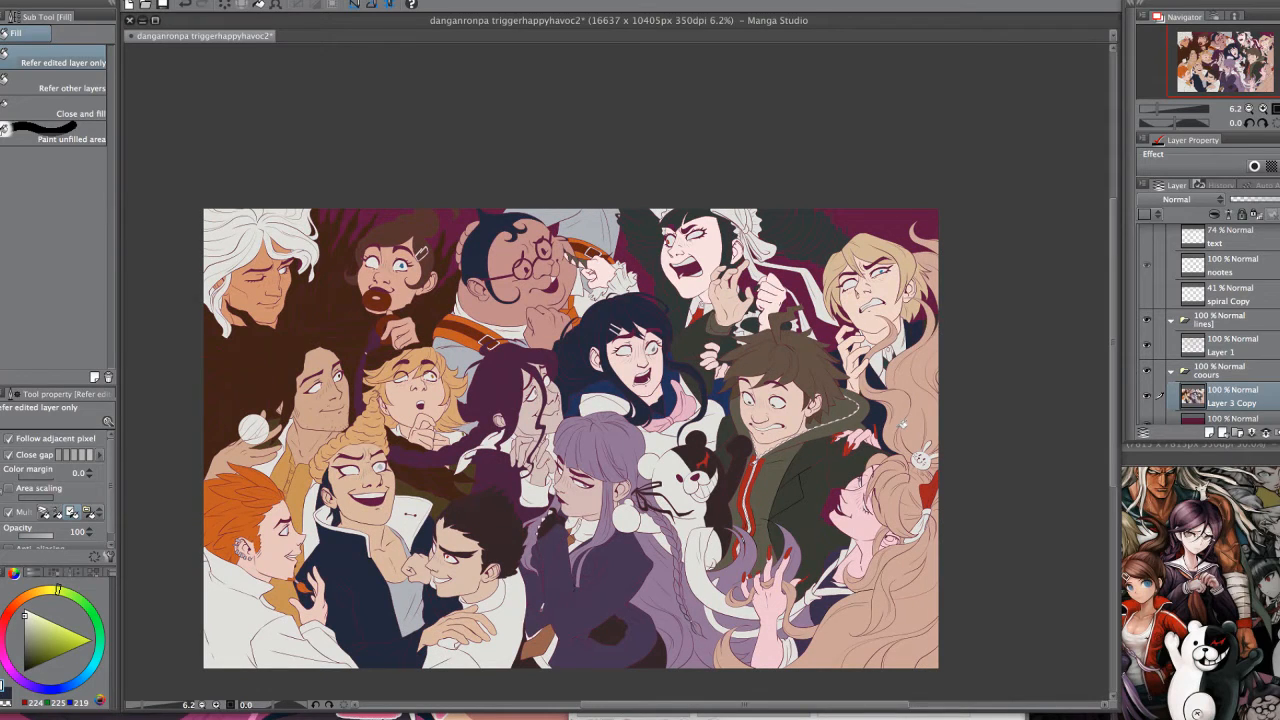
{"action": "left_click_drag", "start_coordinate": [949, 456], "coordinate": [933, 456]}
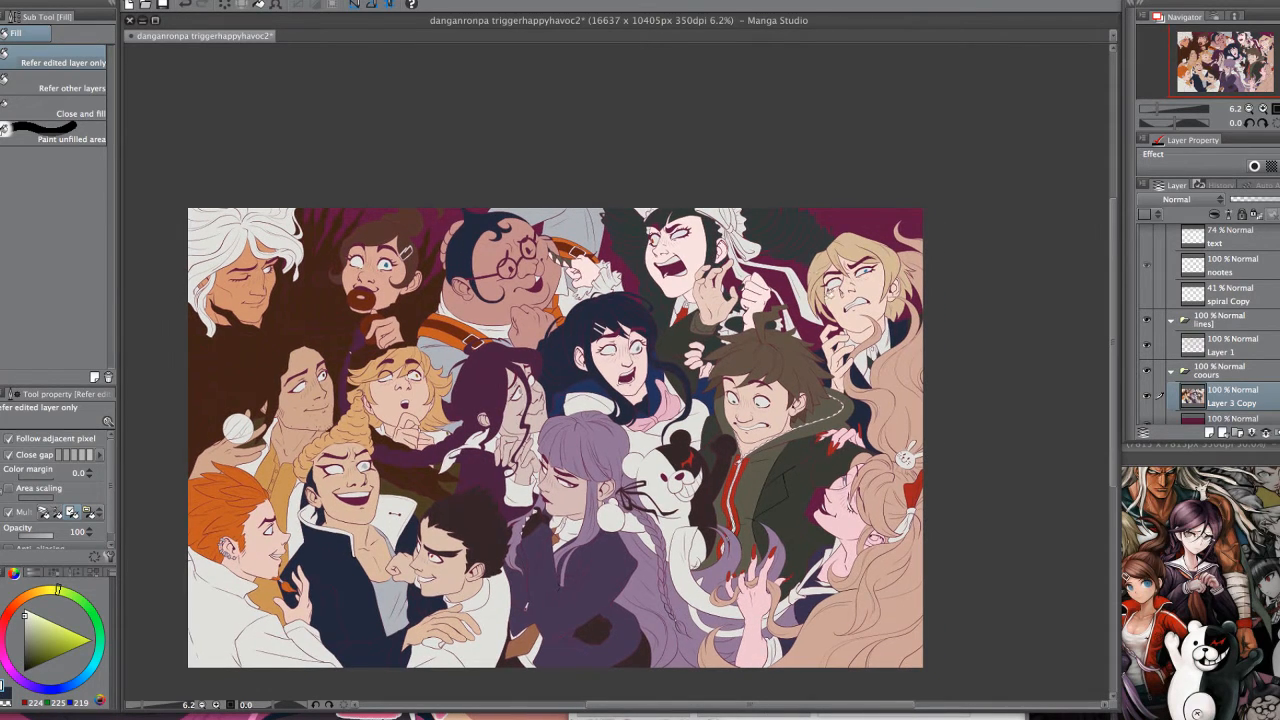
{"action": "left_click", "coordinate": [805, 266], "text": "alt"}
{"action": "key", "text": "p"}
{"action": "left_click", "coordinate": [1217, 345]}
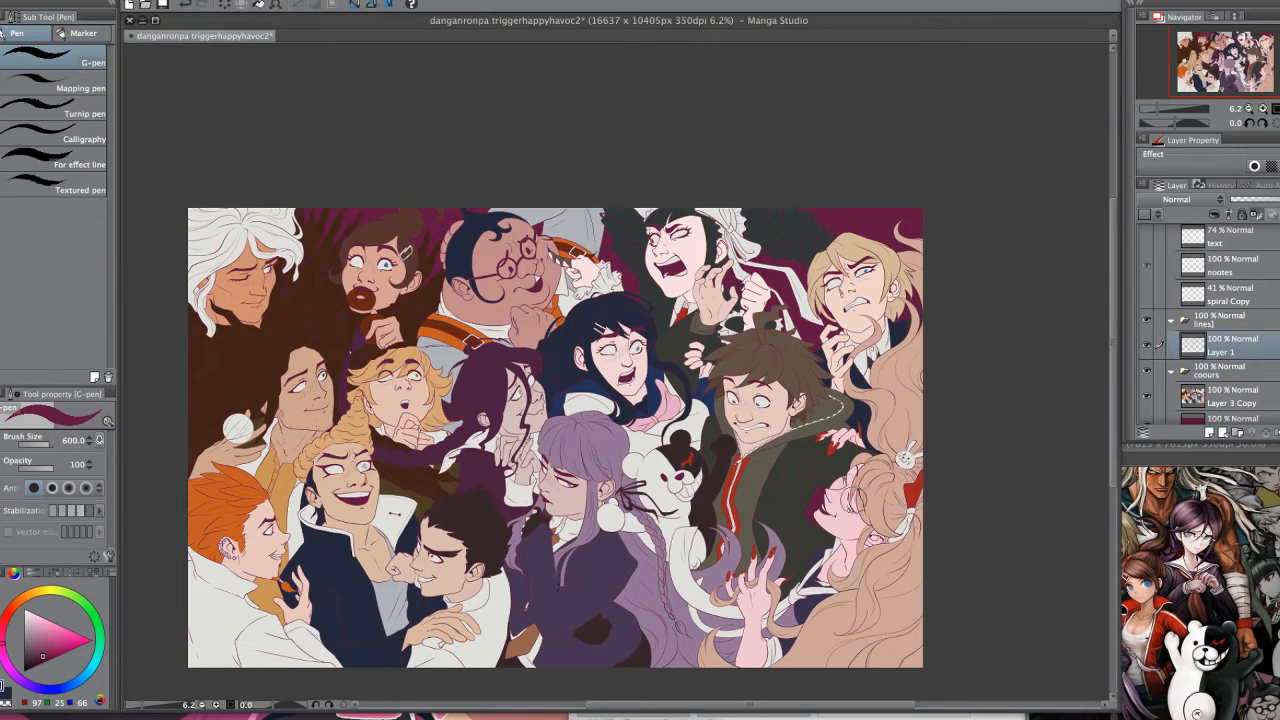
{"action": "left_click", "coordinate": [1220, 397]}
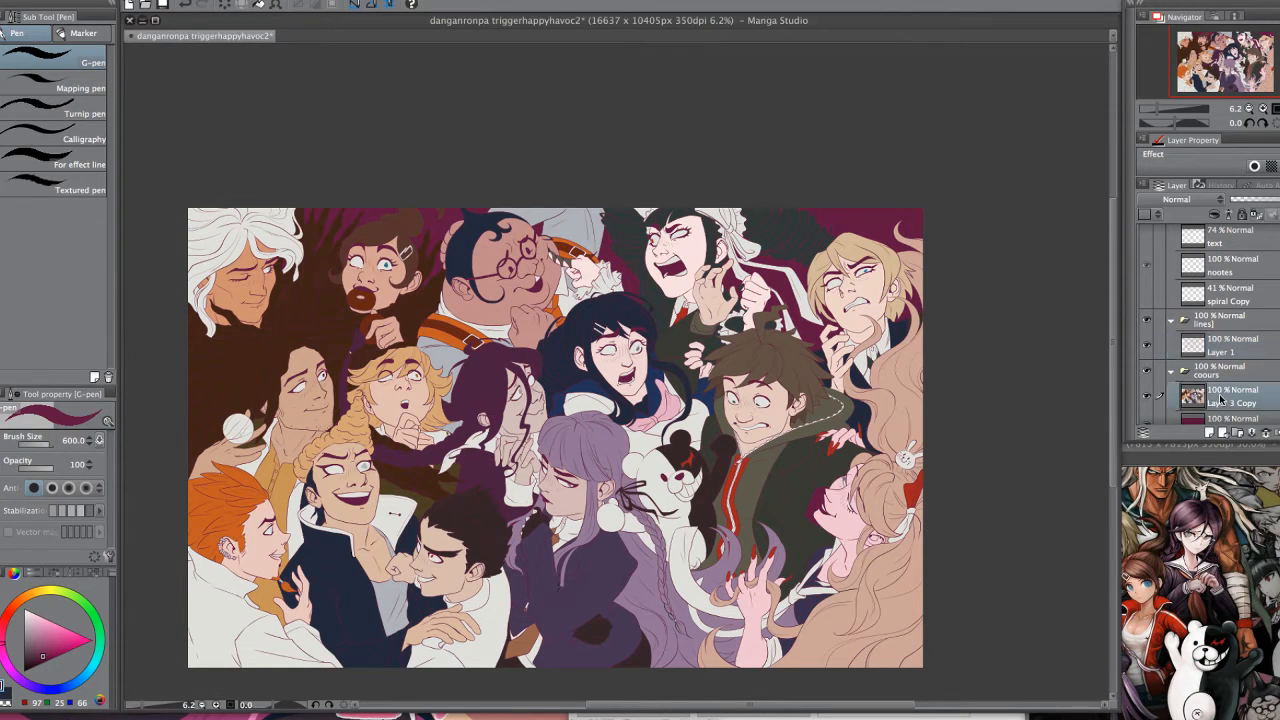
{"action": "left_click", "coordinate": [1211, 432]}
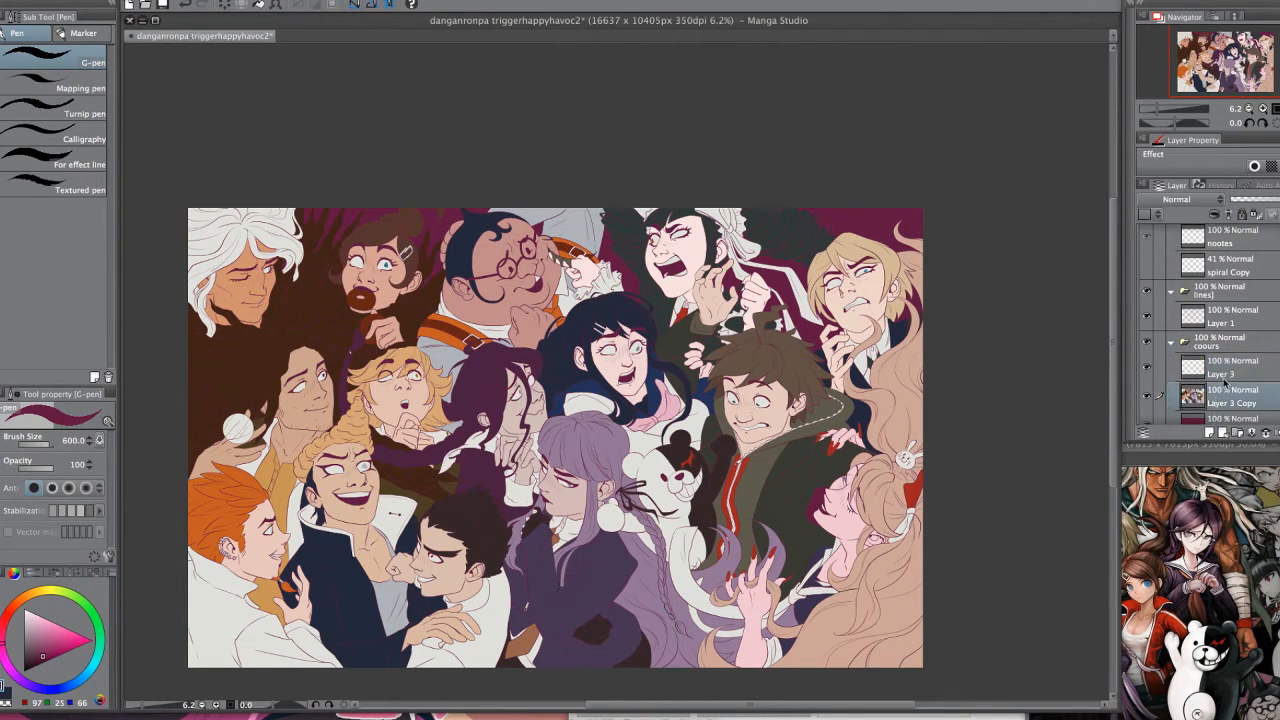
- Sample the olive green of the frightened boy's hooded jacket
{"action": "left_click", "coordinate": [739, 477], "text": "alt"}
{"action": "left_click", "coordinate": [872, 490], "text": "alt"}
{"action": "left_click", "coordinate": [739, 488], "text": "alt"}
{"action": "left_click", "coordinate": [752, 492], "text": "alt"}
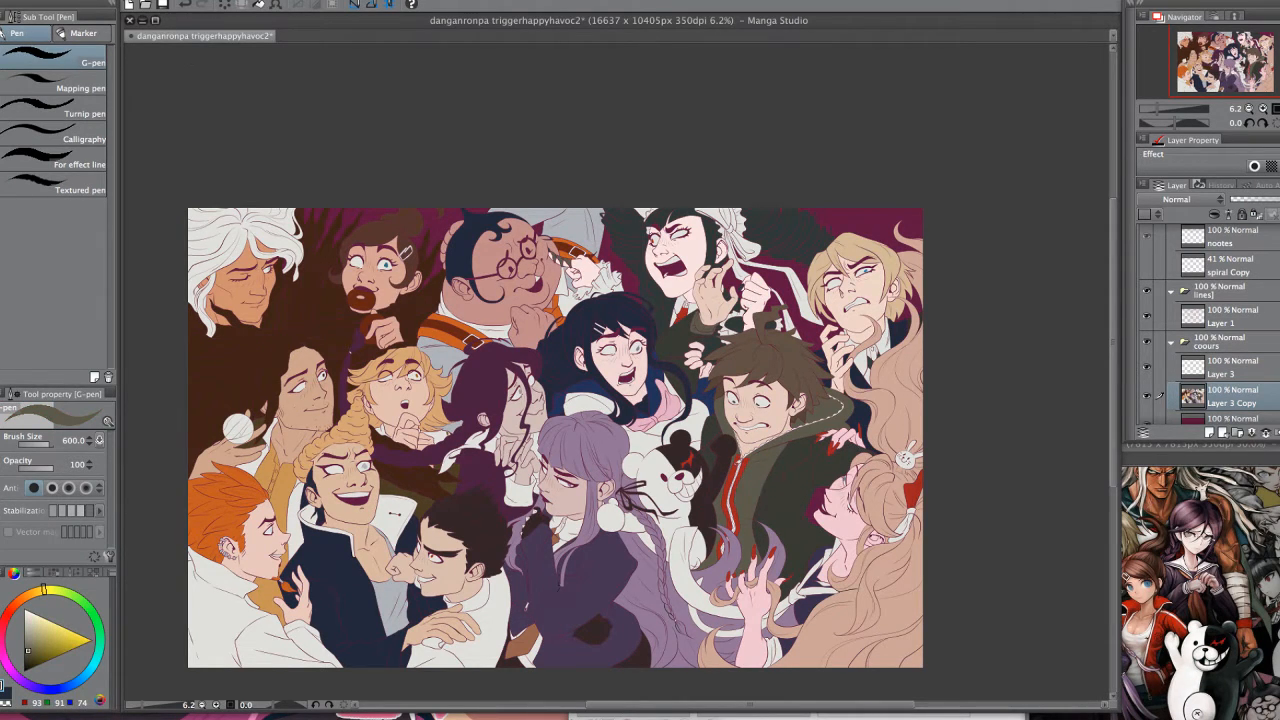
- Shift the colour balance of Layer 3 Copy towards magenta with a half-tone Magenta–Green level of -24
{"action": "left_click", "coordinate": [119, 1]}
{"action": "mouse_move", "coordinate": [209, 218]}
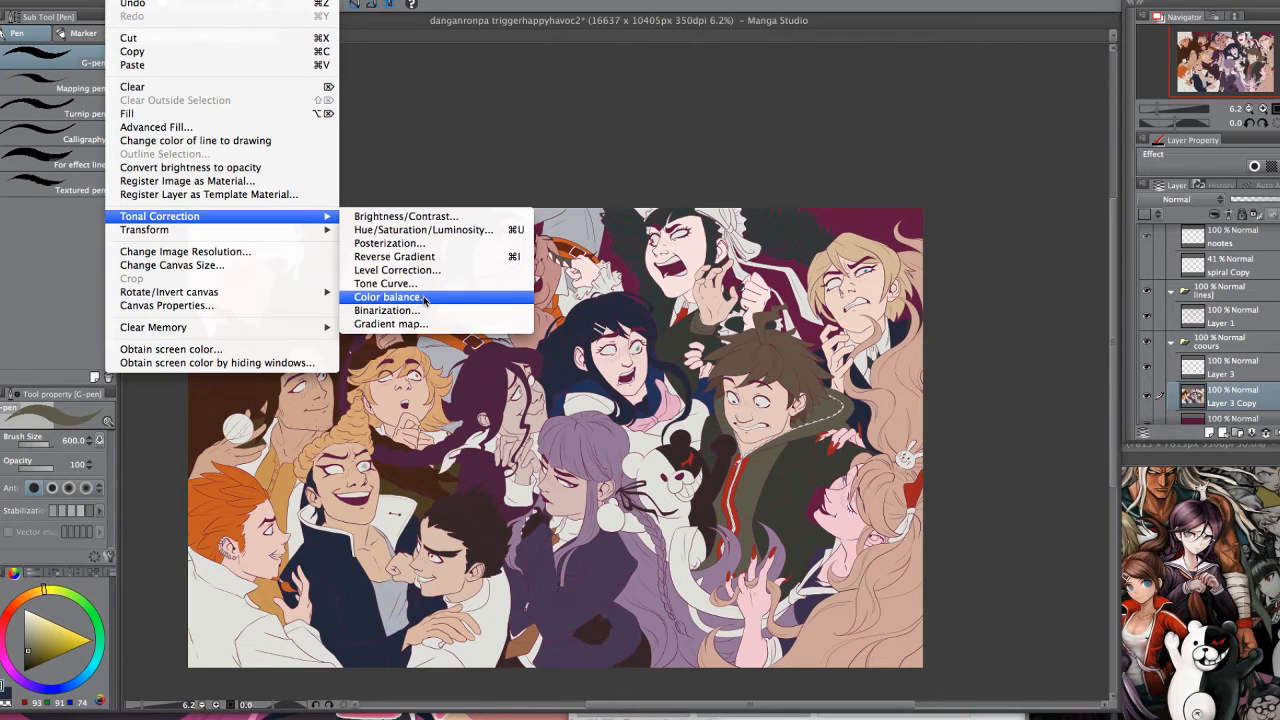
{"action": "left_click", "coordinate": [426, 297]}
{"action": "left_click", "coordinate": [851, 455]}
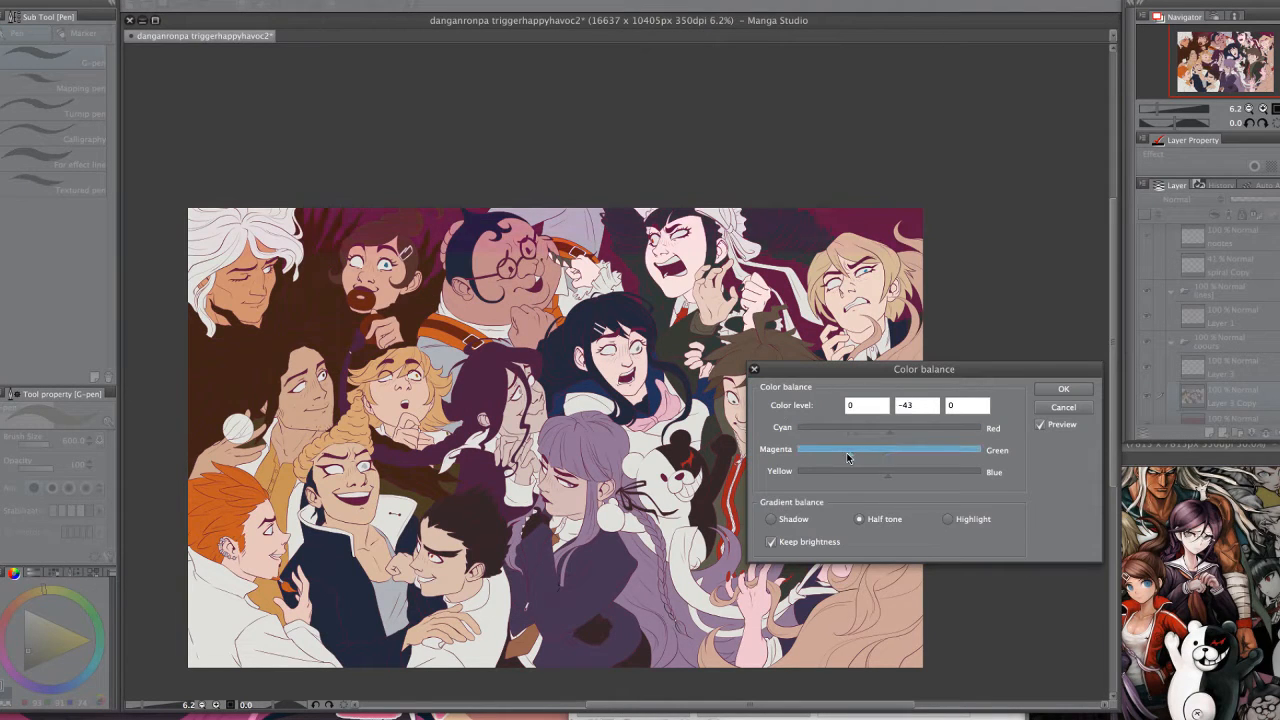
{"action": "left_click_drag", "start_coordinate": [858, 455], "coordinate": [866, 454]}
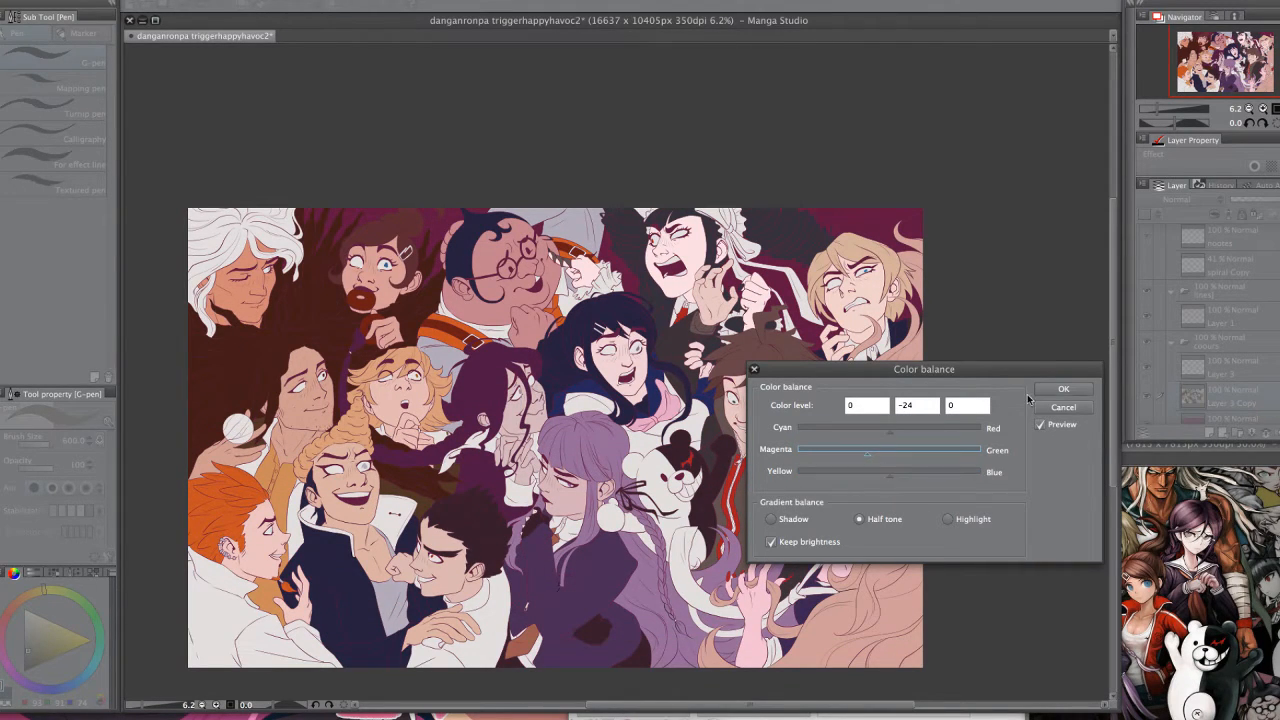
{"action": "left_click_drag", "start_coordinate": [890, 433], "coordinate": [881, 434]}
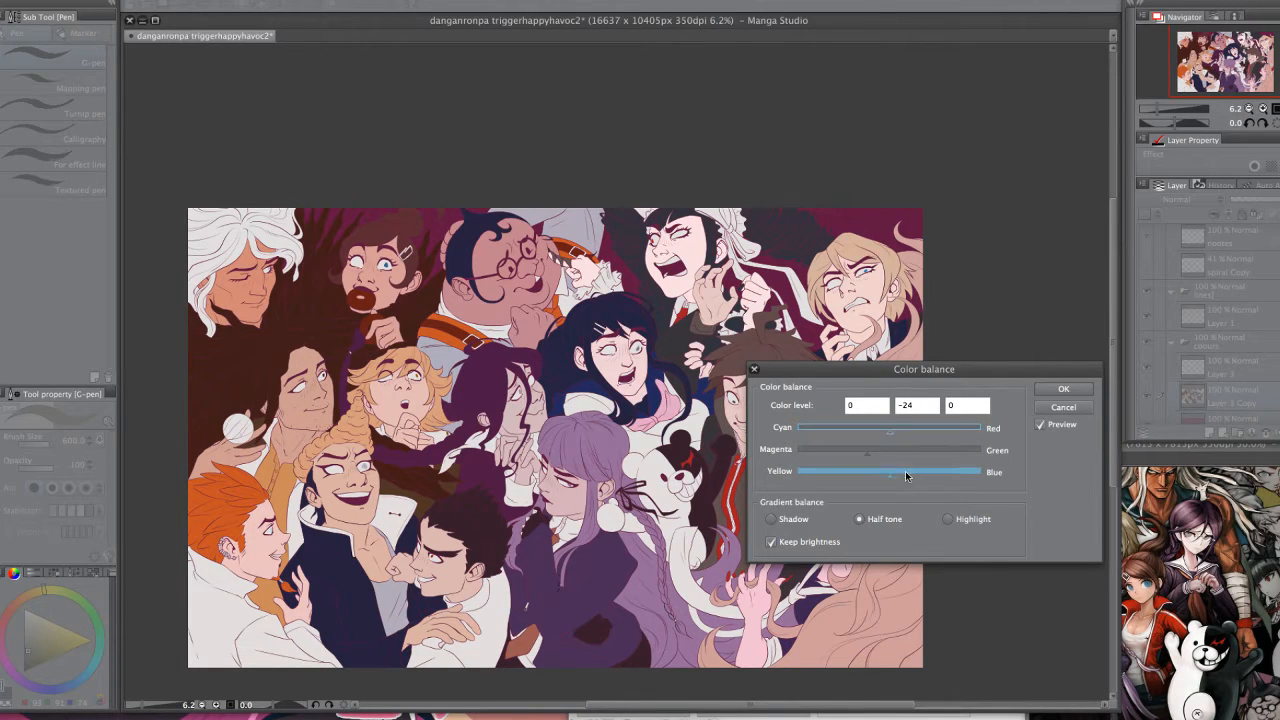
{"action": "key", "text": "Return"}
- Sample the bear's red, brighten it to RGB 203, 49, 50 and add it as a size-500 swatch beside the palette's white one
{"action": "left_click", "coordinate": [690, 456], "text": "alt"}
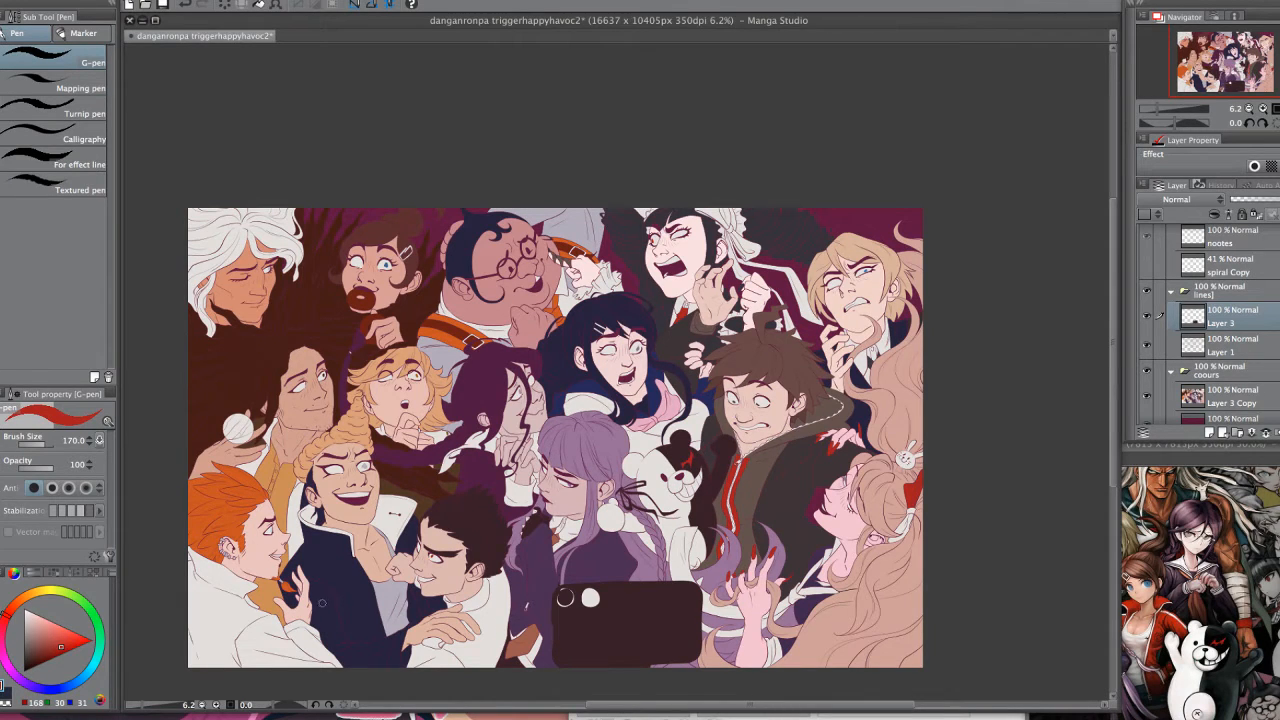
{"action": "left_click_drag", "start_coordinate": [66, 646], "coordinate": [70, 644]}
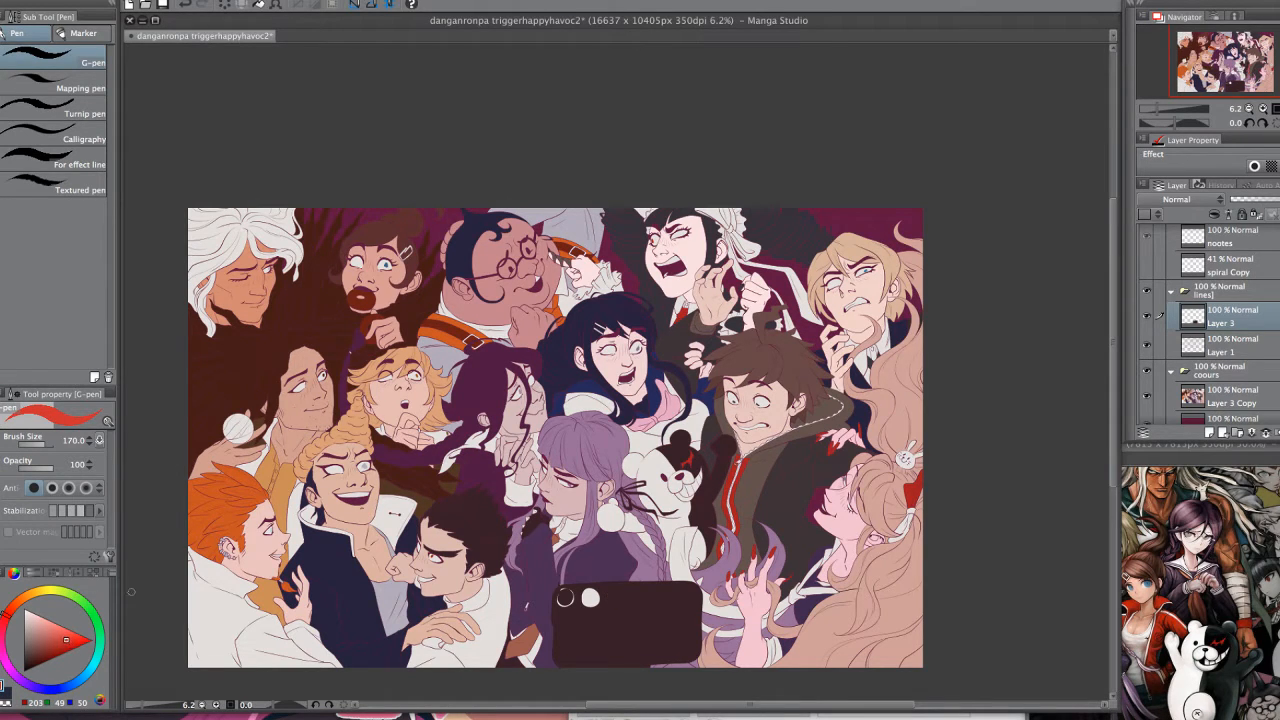
{"action": "key", "text": "bracketright"}
{"action": "key", "text": "bracketright"}
{"action": "left_click", "coordinate": [610, 597]}
{"action": "key", "text": "super+z"}
{"action": "left_click", "coordinate": [613, 597]}
- Add the blond hair tone and the navy coat colour, RGB 38, 35, 61, as swatches in the palette's first row
{"action": "left_click", "coordinate": [360, 427], "text": "alt"}
{"action": "left_click", "coordinate": [633, 597]}
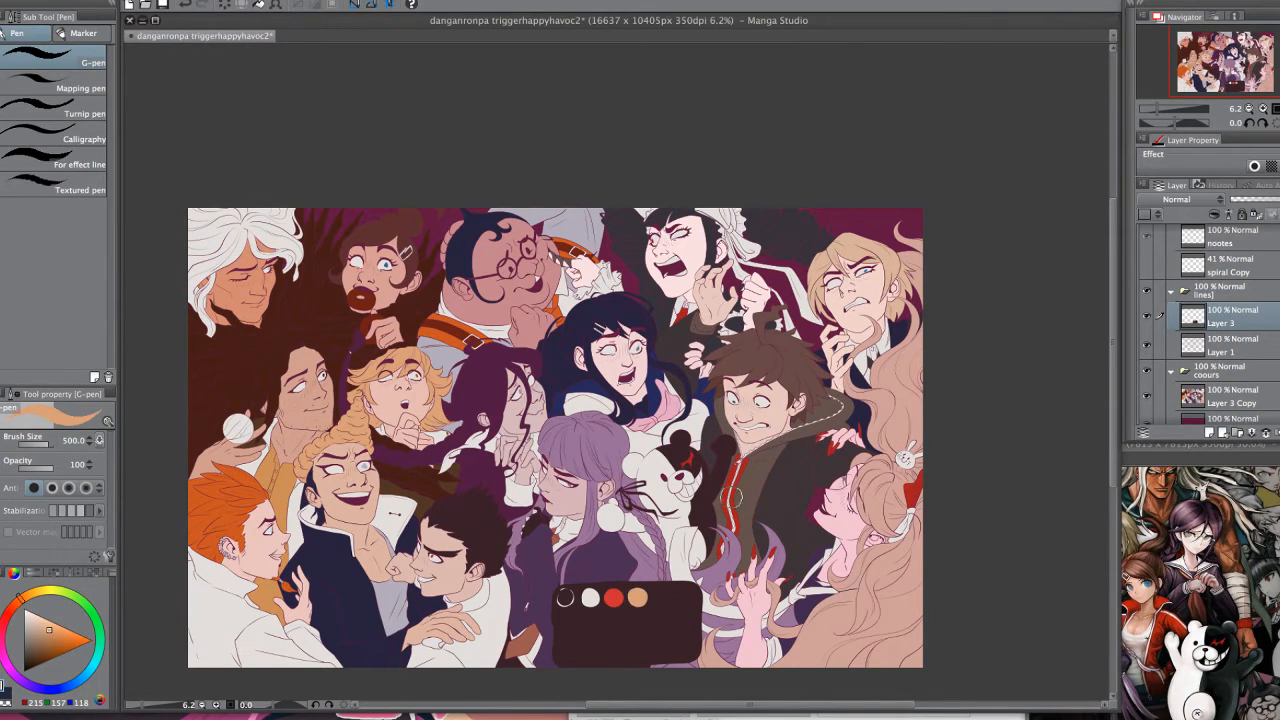
{"action": "left_click", "coordinate": [410, 590], "text": "alt"}
{"action": "left_click", "coordinate": [661, 597]}
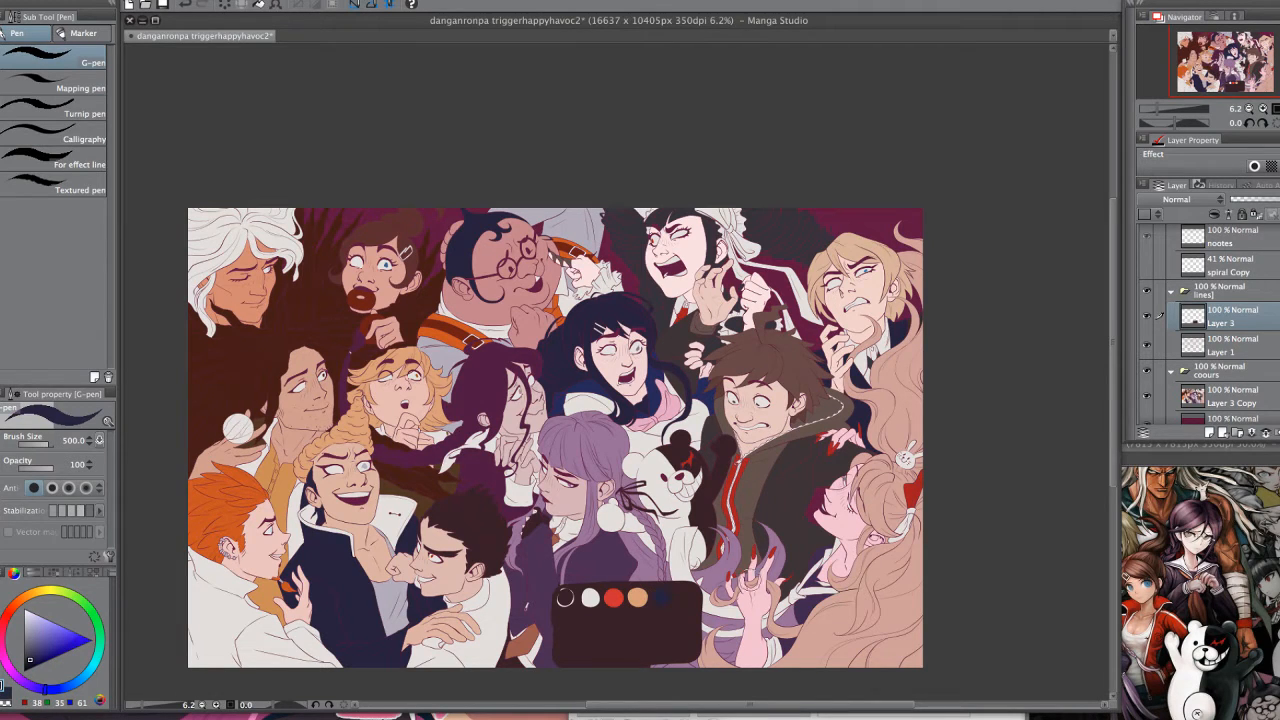
- Sample the bear's dark half, the pink scarf and the hooded jacket's dark grey
{"action": "left_click", "coordinate": [686, 472], "text": "alt"}
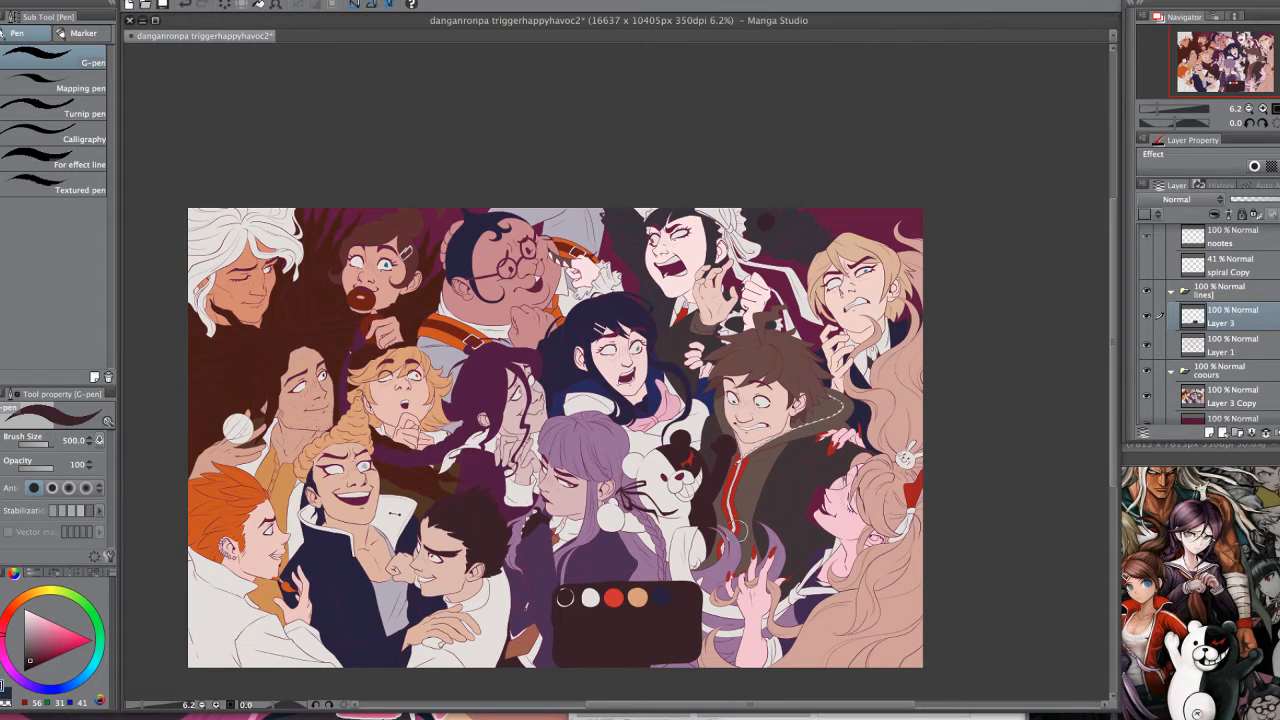
{"action": "left_click", "coordinate": [611, 598], "text": "alt"}
{"action": "left_click", "coordinate": [667, 399], "text": "alt"}
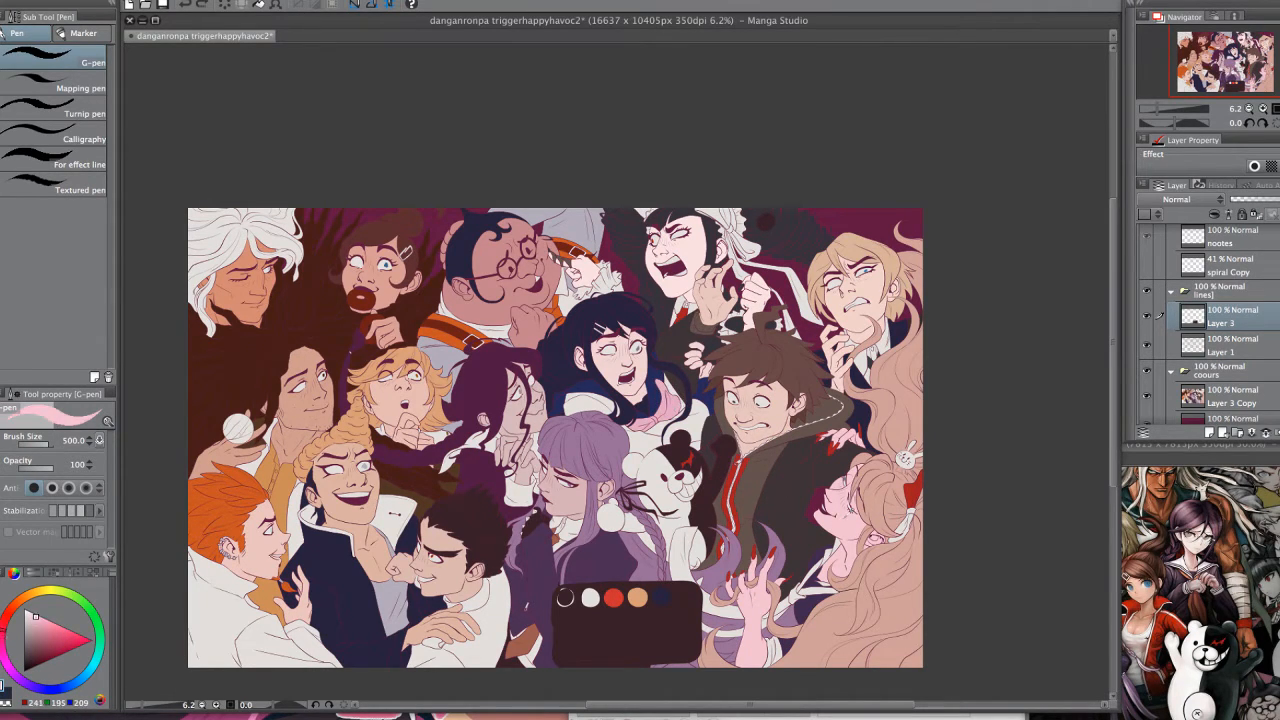
{"action": "left_click", "coordinate": [780, 510], "text": "alt"}
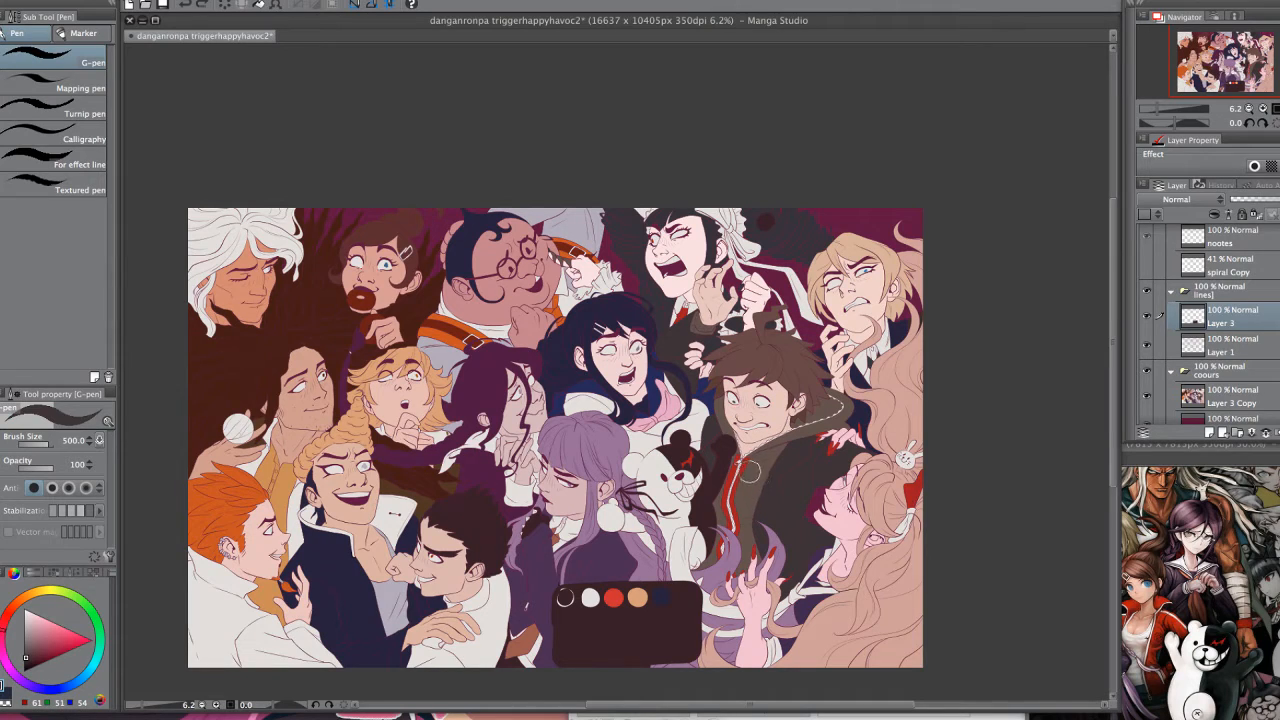
- Add an orange swatch at the end of the palette's first row and a lavender-grey one, RGB 179, 172, 186, in the second
{"action": "left_click", "coordinate": [741, 473], "text": "alt"}
{"action": "left_click", "coordinate": [684, 597]}
{"action": "left_click", "coordinate": [450, 356], "text": "alt"}
{"action": "left_click", "coordinate": [685, 615]}
{"action": "key", "text": "super+z"}
{"action": "left_click", "coordinate": [589, 617]}
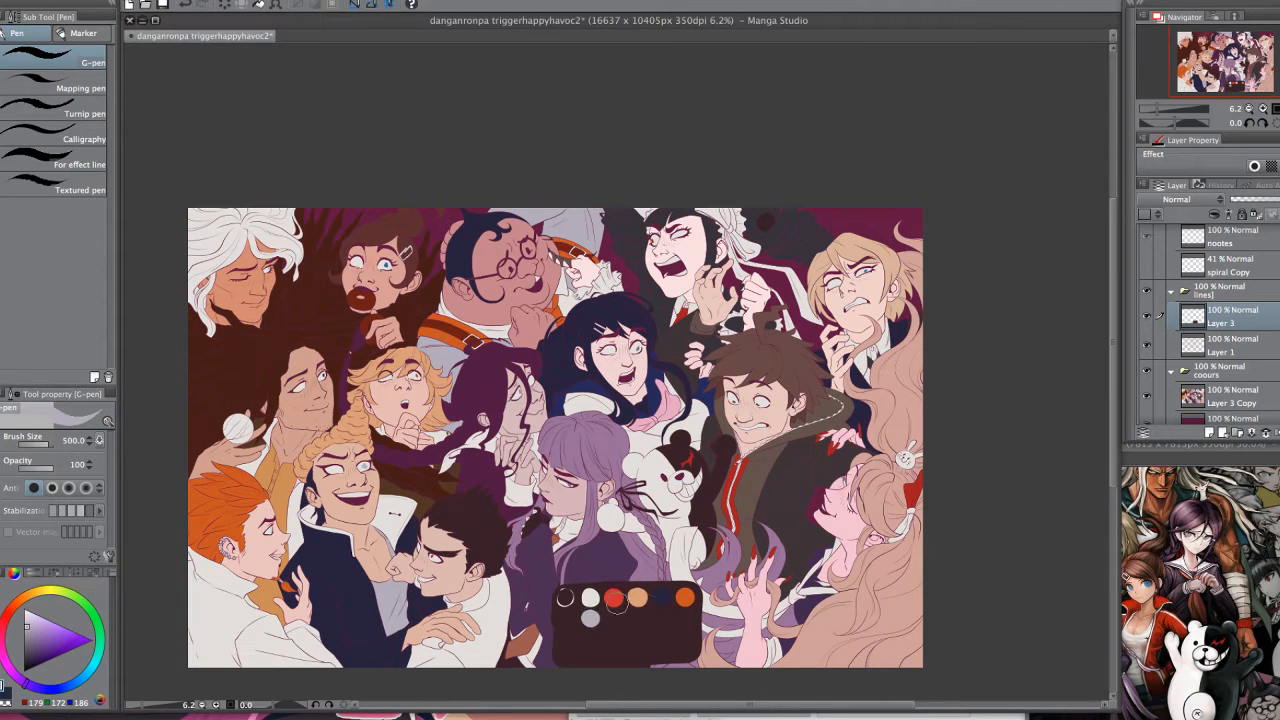
- Add the dark brown background hair colour and the donut girl's brown hair colour as swatches down the palette's first column
{"action": "left_click", "coordinate": [344, 342], "text": "alt"}
{"action": "left_click", "coordinate": [567, 617]}
{"action": "left_click", "coordinate": [403, 226], "text": "alt"}
{"action": "left_click", "coordinate": [567, 636]}
{"action": "left_click", "coordinate": [661, 592], "text": "alt"}
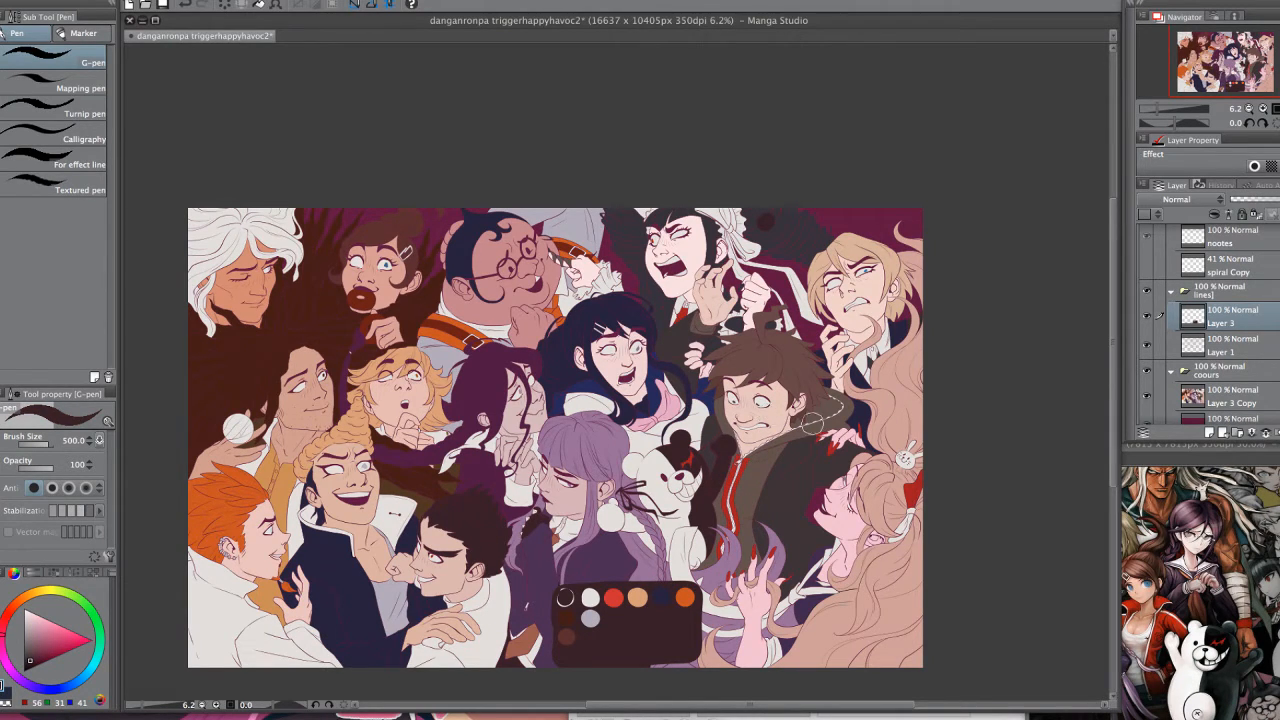
{"action": "left_click", "coordinate": [566, 626], "text": "alt"}
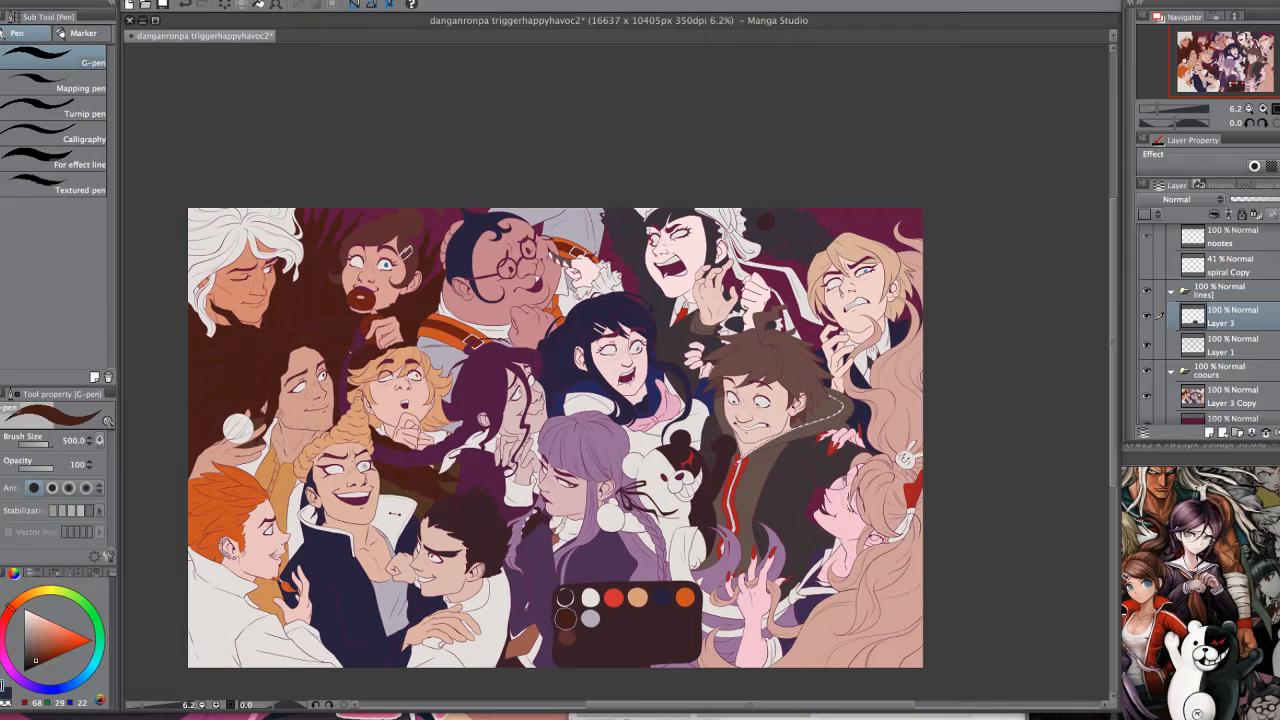
- Add a dark red-brown swatch, RGB 108, 30, 19, and a peach swatch, RGB 222, 153, 142, to the palette's second row
{"action": "left_click", "coordinate": [822, 524], "text": "alt"}
{"action": "left_click", "coordinate": [614, 618]}
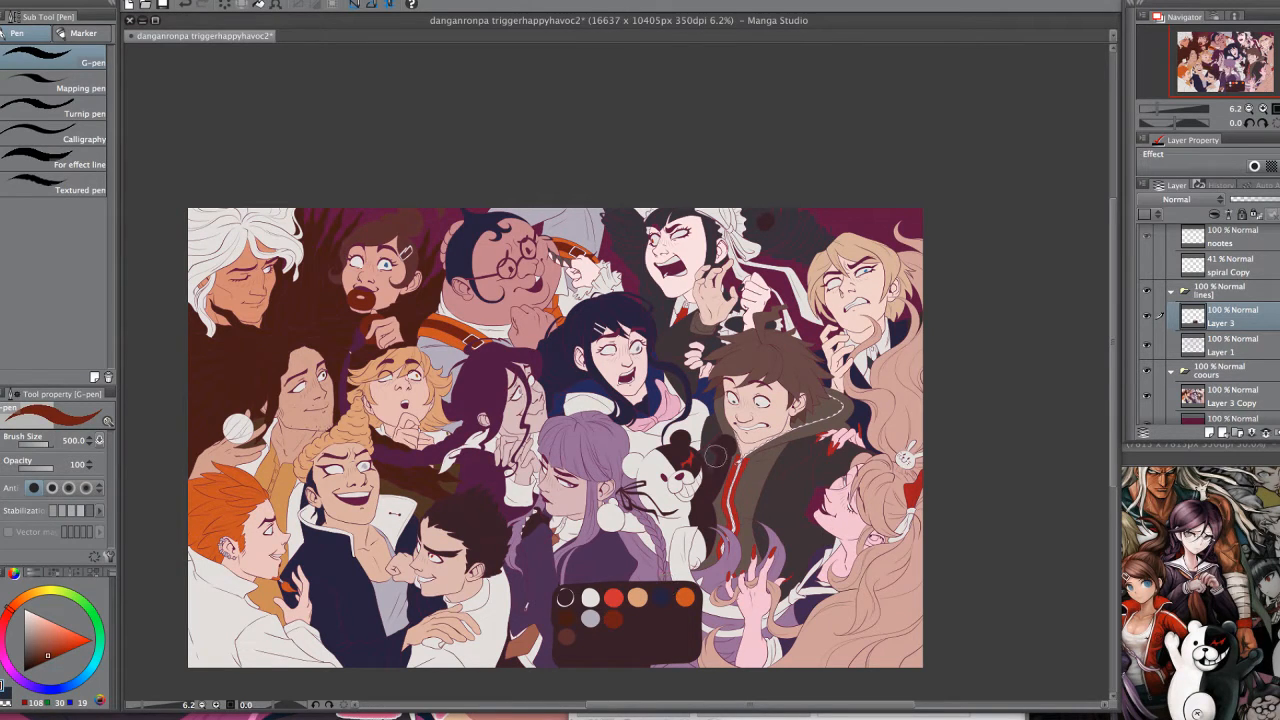
{"action": "left_click", "coordinate": [888, 432], "text": "alt"}
{"action": "left_click", "coordinate": [637, 618]}
{"action": "left_click", "coordinate": [638, 620]}
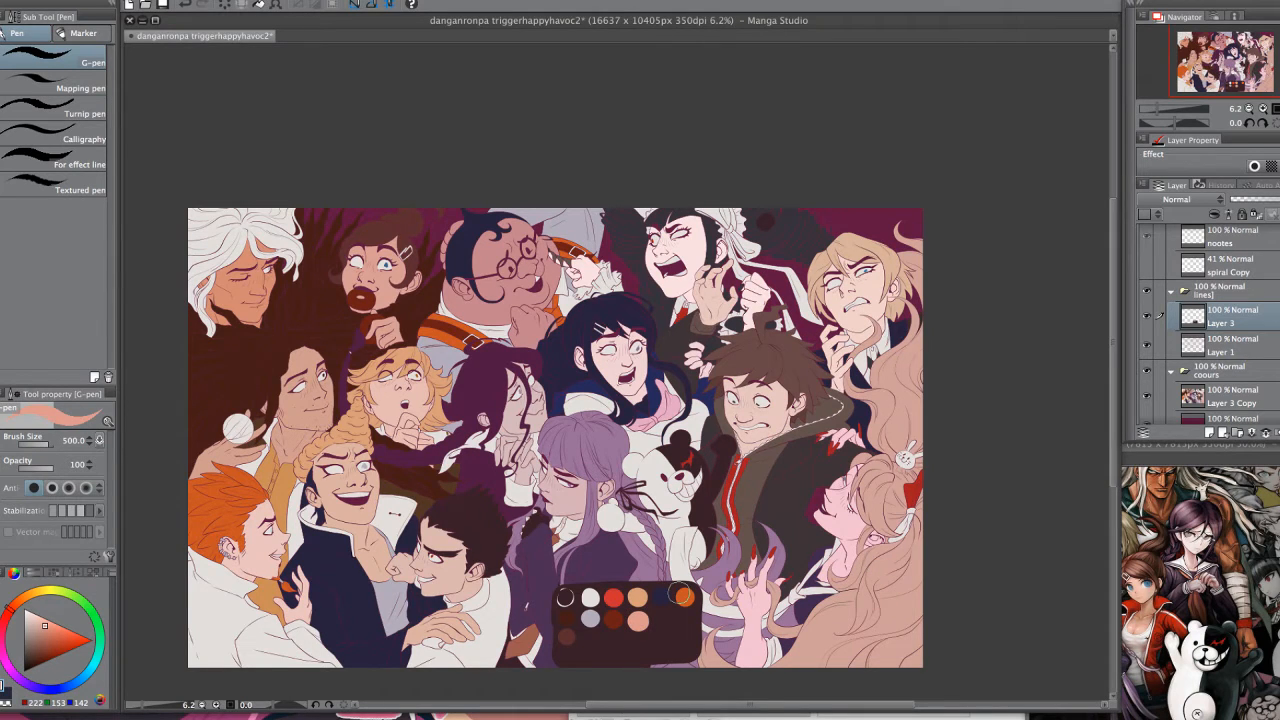
- Finish the palette's second row with a blue swatch, RGB 64, 69, 115, and a purple one, RGB 151, 112, 153
{"action": "left_click", "coordinate": [655, 377], "text": "alt"}
{"action": "left_click", "coordinate": [37, 649]}
{"action": "left_click_drag", "start_coordinate": [579, 391], "coordinate": [597, 390]}
{"action": "key", "text": "ctrl+z"}
{"action": "left_click", "coordinate": [663, 620]}
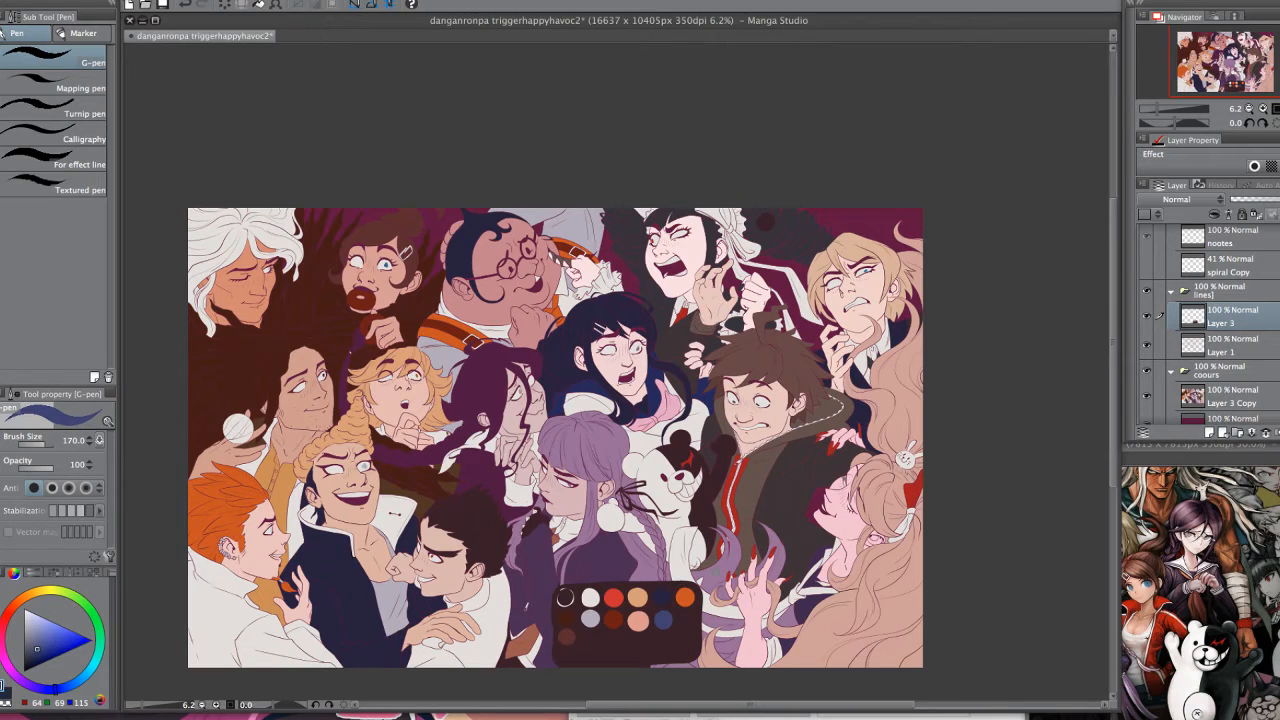
{"action": "left_click", "coordinate": [727, 556], "text": "alt"}
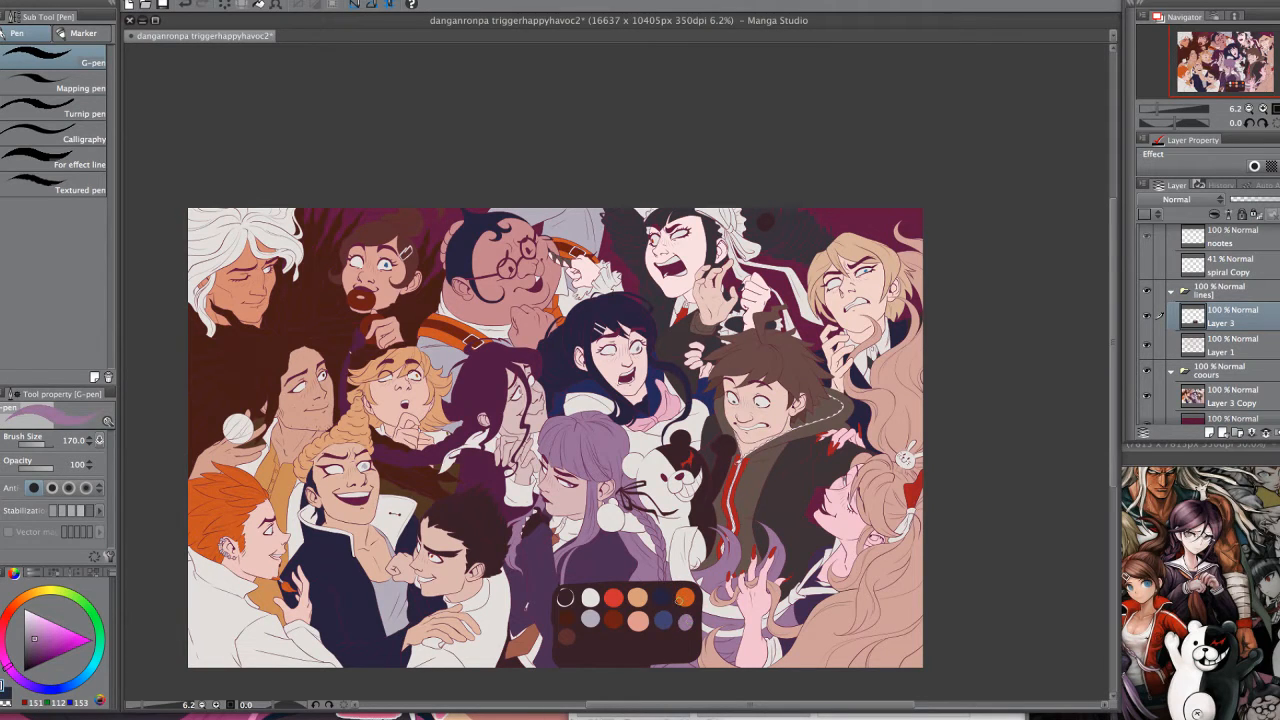
- Extend the palette's lower rows with swatches of deep plum, greyish brown, olive brown and the hooded jacket's dark grey
{"action": "left_click", "coordinate": [491, 465], "text": "alt"}
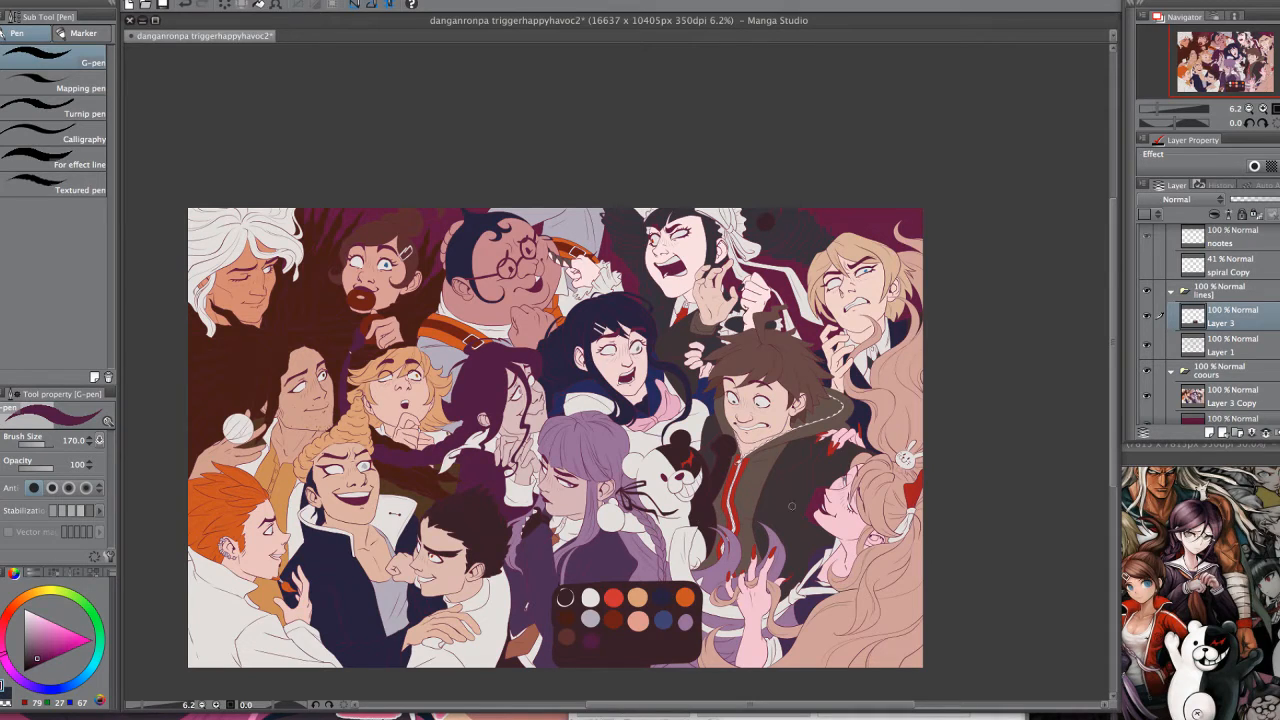
{"action": "left_click", "coordinate": [564, 656], "text": "alt"}
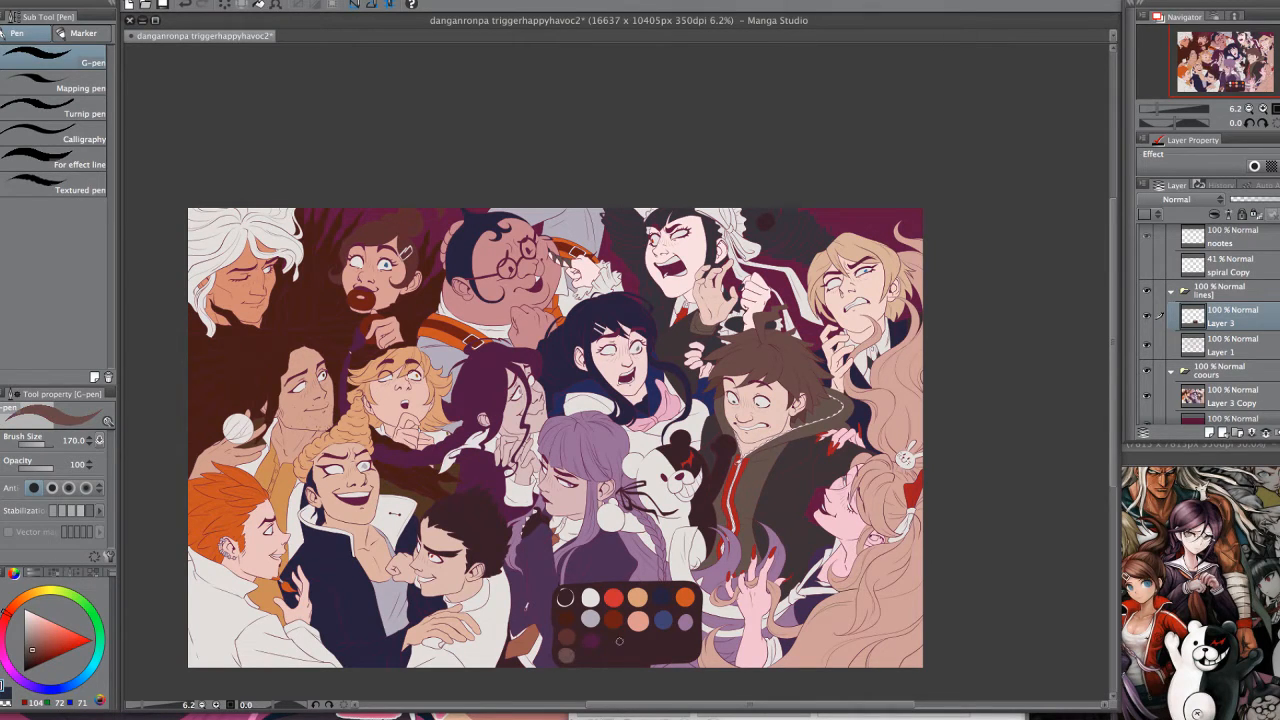
{"action": "left_click", "coordinate": [446, 483], "text": "alt"}
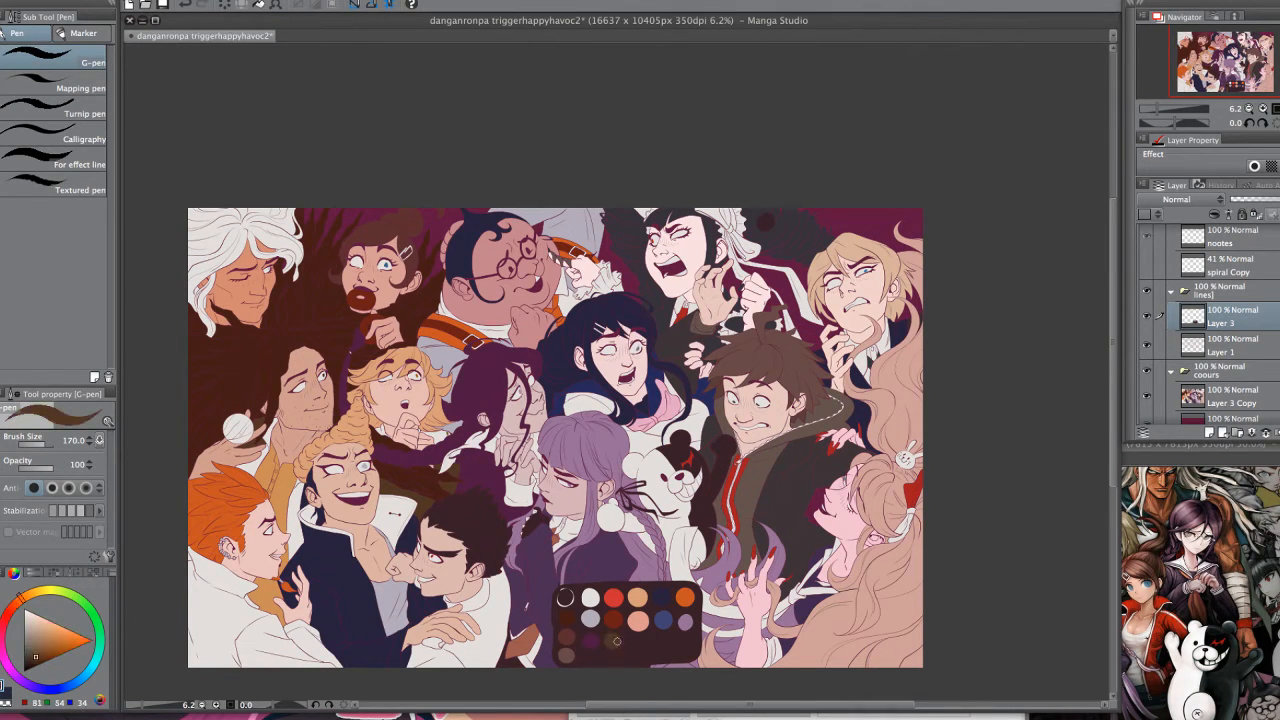
{"action": "left_click", "coordinate": [797, 491], "text": "alt"}
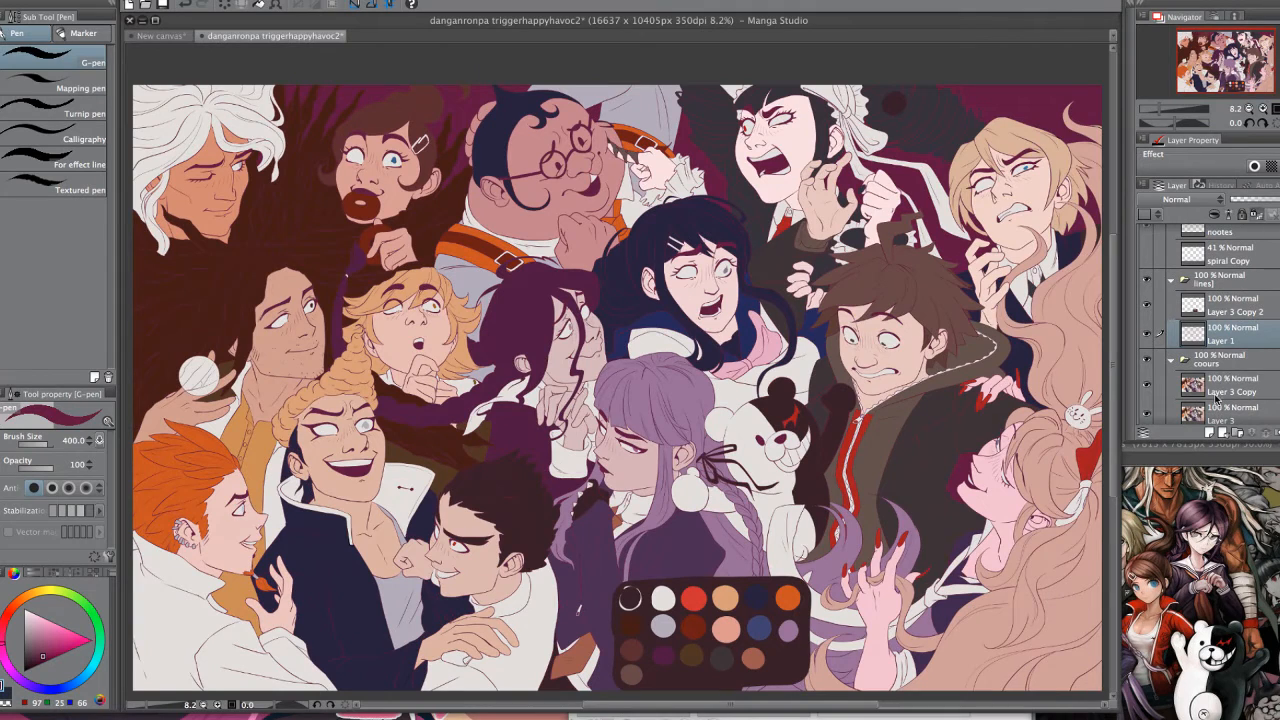
- Sample the dreadlocked man's tan shirt colour, RGB 203, 140, 84, and add it as the last swatch in the palette's third row
{"action": "left_click", "coordinate": [1217, 393]}
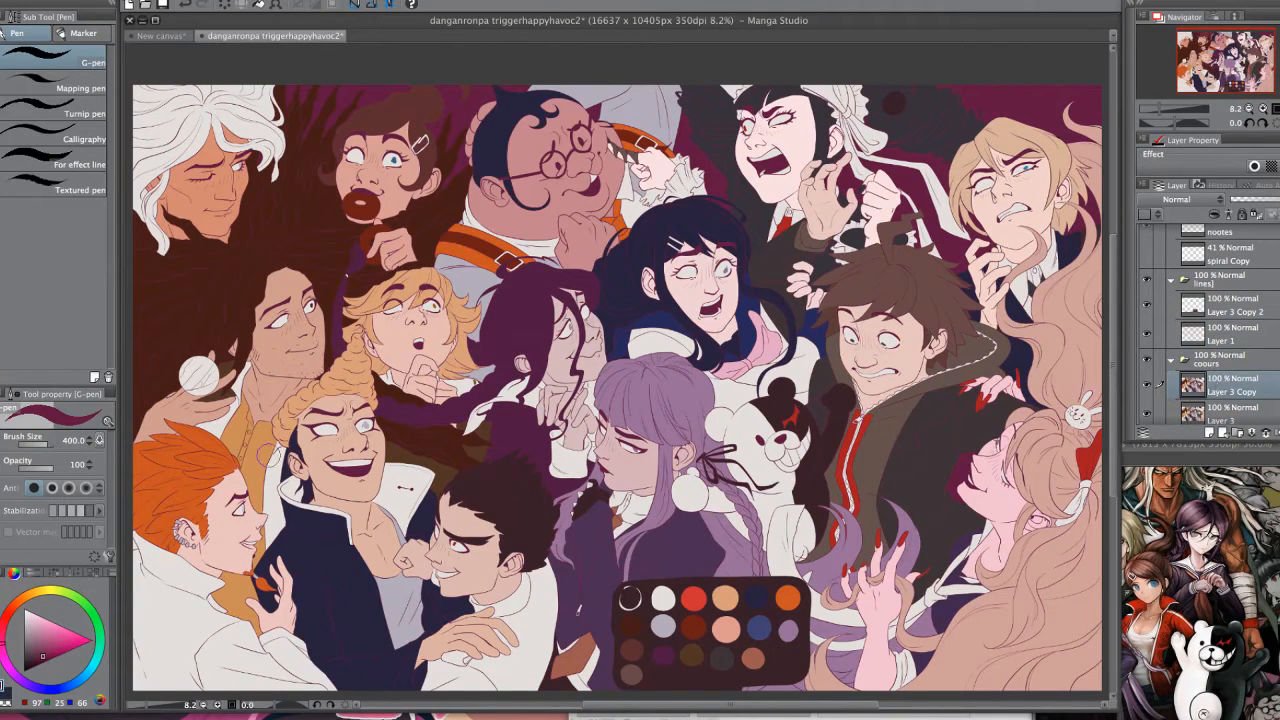
{"action": "left_click", "coordinate": [266, 454], "text": "alt"}
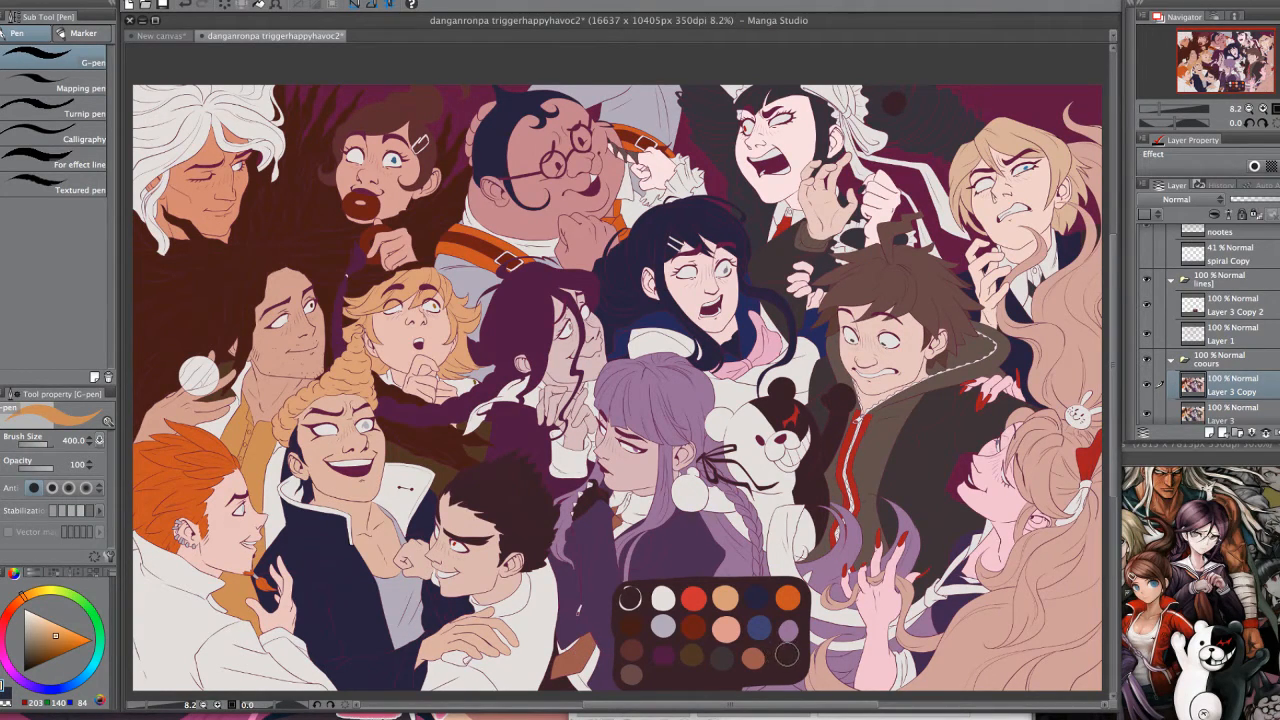
{"action": "left_click", "coordinate": [1201, 314]}
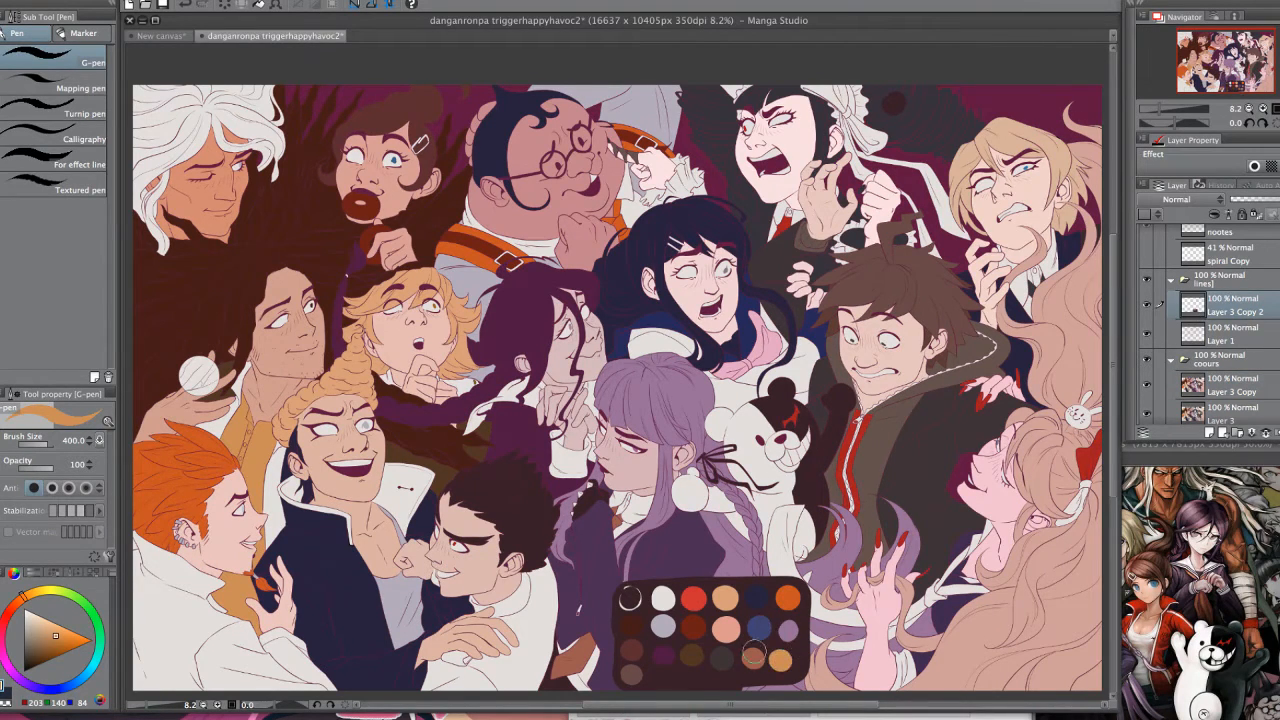
{"action": "left_click", "coordinate": [780, 658]}
- Shift the tan towards a stronger orange, RGB 209, 119, 76, and repaint the last swatch of the palette's third row with it
{"action": "left_click", "coordinate": [758, 658]}
{"action": "left_click", "coordinate": [57, 636]}
{"action": "left_click_drag", "start_coordinate": [68, 640], "coordinate": [60, 641]}
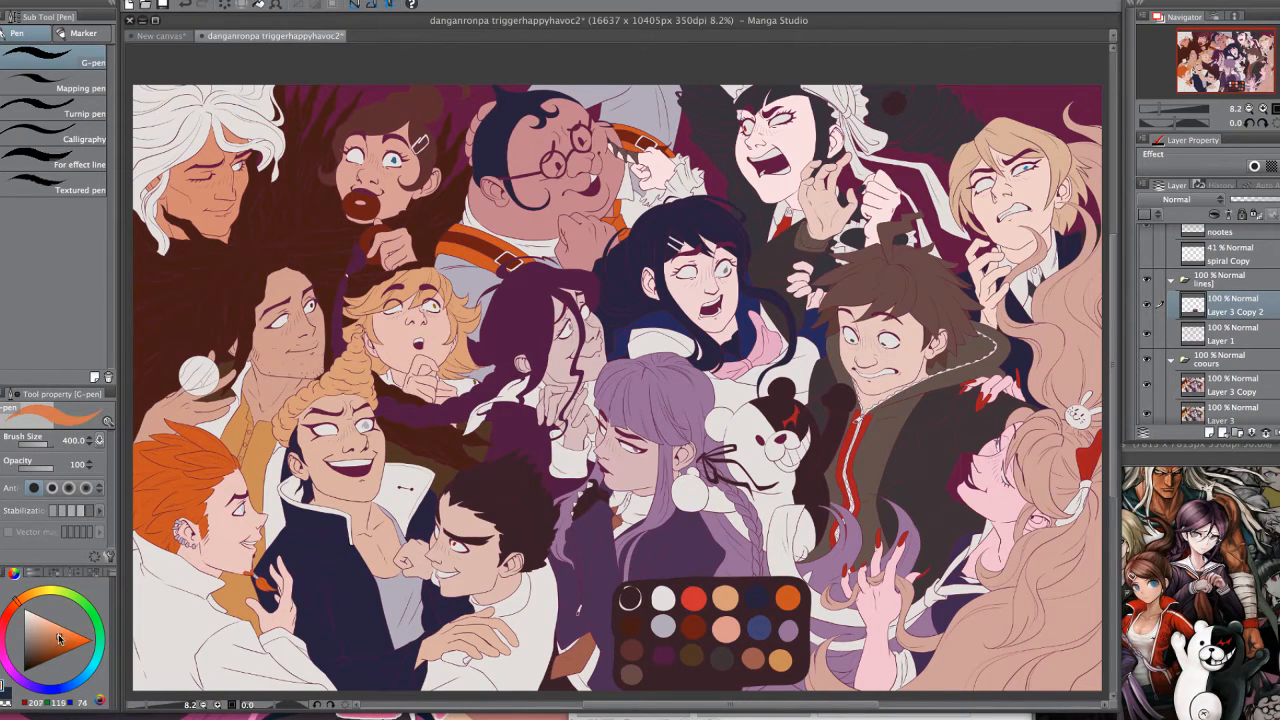
{"action": "left_click", "coordinate": [254, 460]}
{"action": "left_click", "coordinate": [617, 522]}
{"action": "key", "text": "ctrl+z"}
{"action": "key", "text": "ctrl+z"}
{"action": "key", "text": "ctrl+z"}
{"action": "left_click", "coordinate": [781, 658]}
- On Layer 3 Copy, fill the dreadlocked man's and the redhead's shirts, the purple-haired girl's tie and the brown patch beside the palette with orange
{"action": "left_click", "coordinate": [1227, 383]}
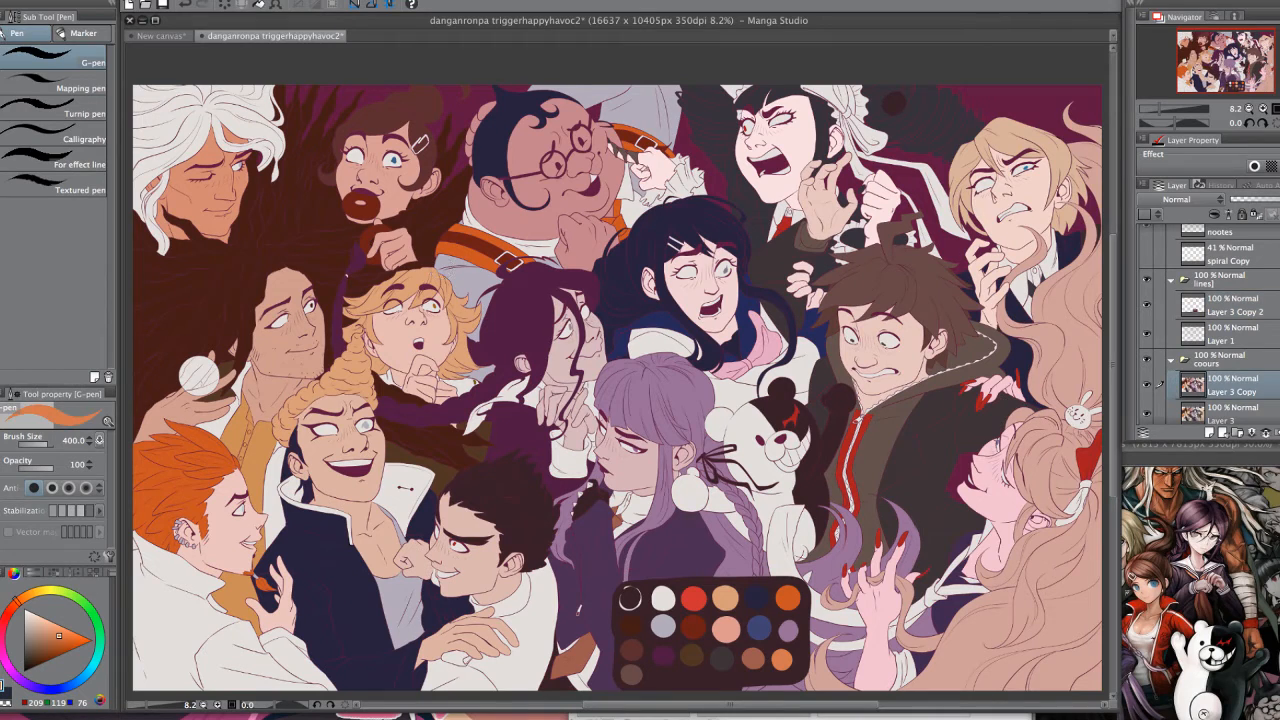
{"action": "key", "text": "g"}
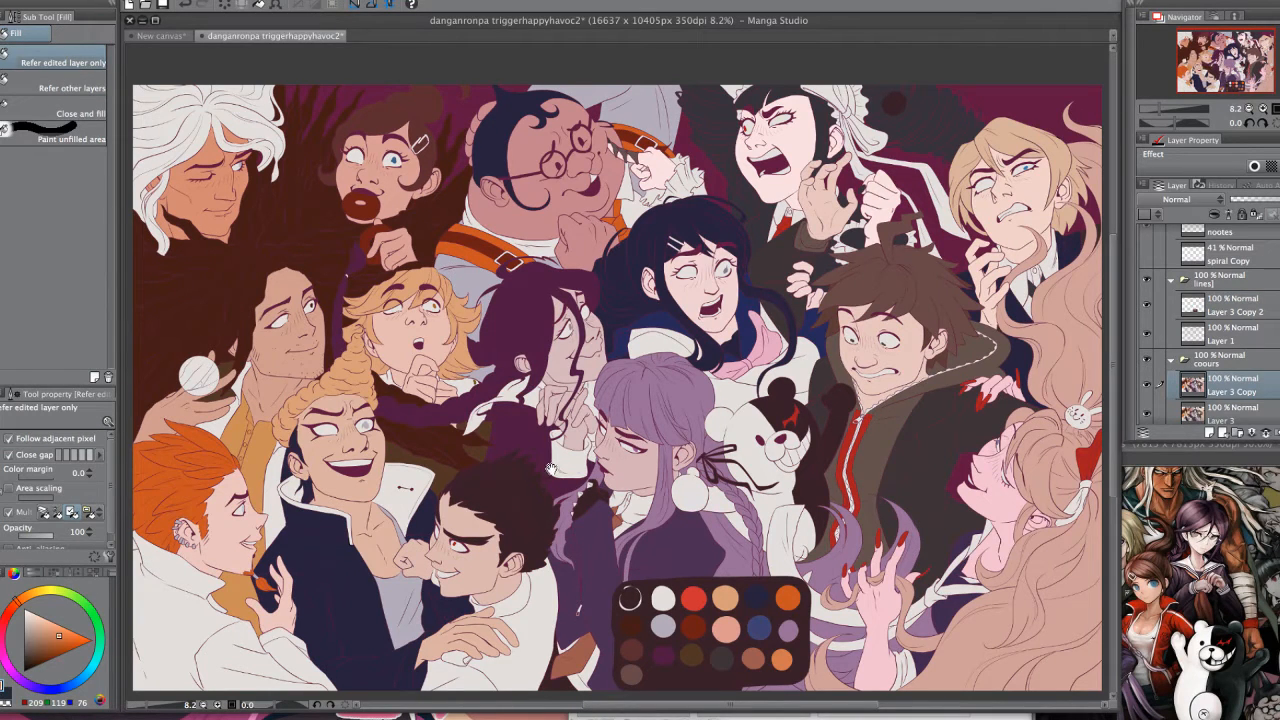
{"action": "left_click_drag", "start_coordinate": [546, 468], "coordinate": [560, 465]}
{"action": "left_click", "coordinate": [287, 473]}
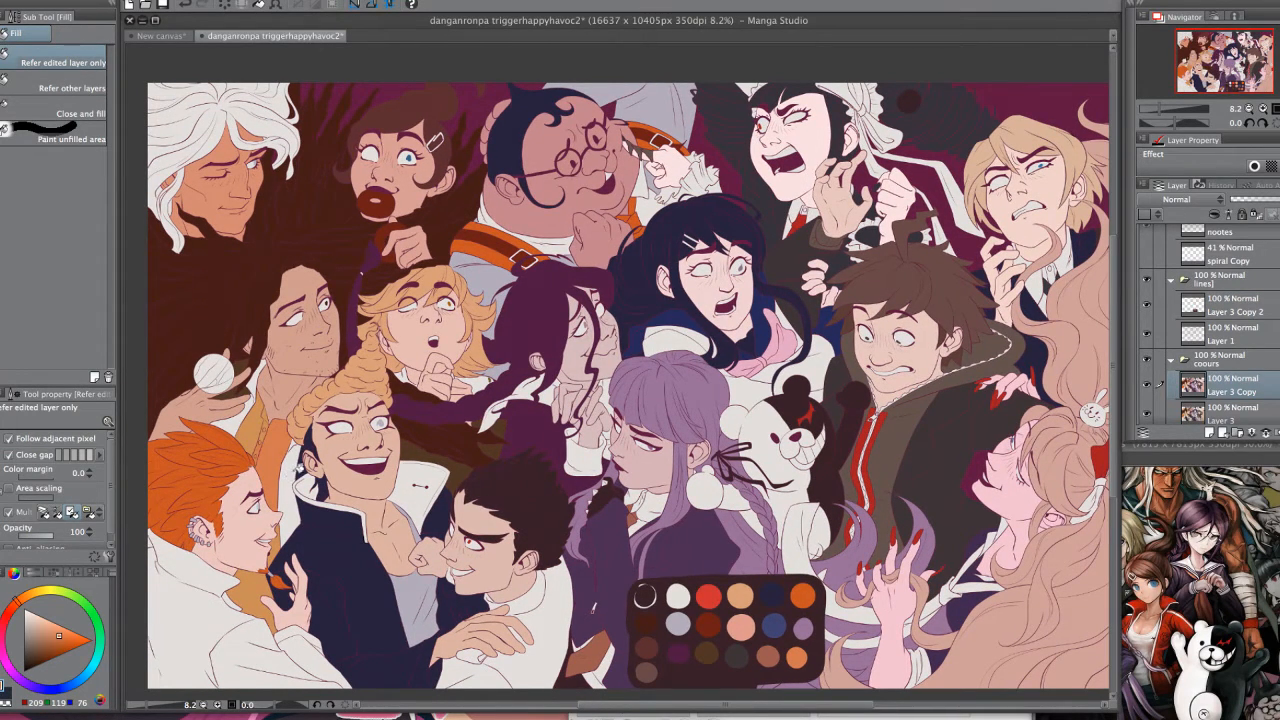
{"action": "left_click", "coordinate": [260, 432]}
{"action": "left_click", "coordinate": [261, 587]}
{"action": "left_click", "coordinate": [634, 516]}
{"action": "left_click", "coordinate": [603, 644]}
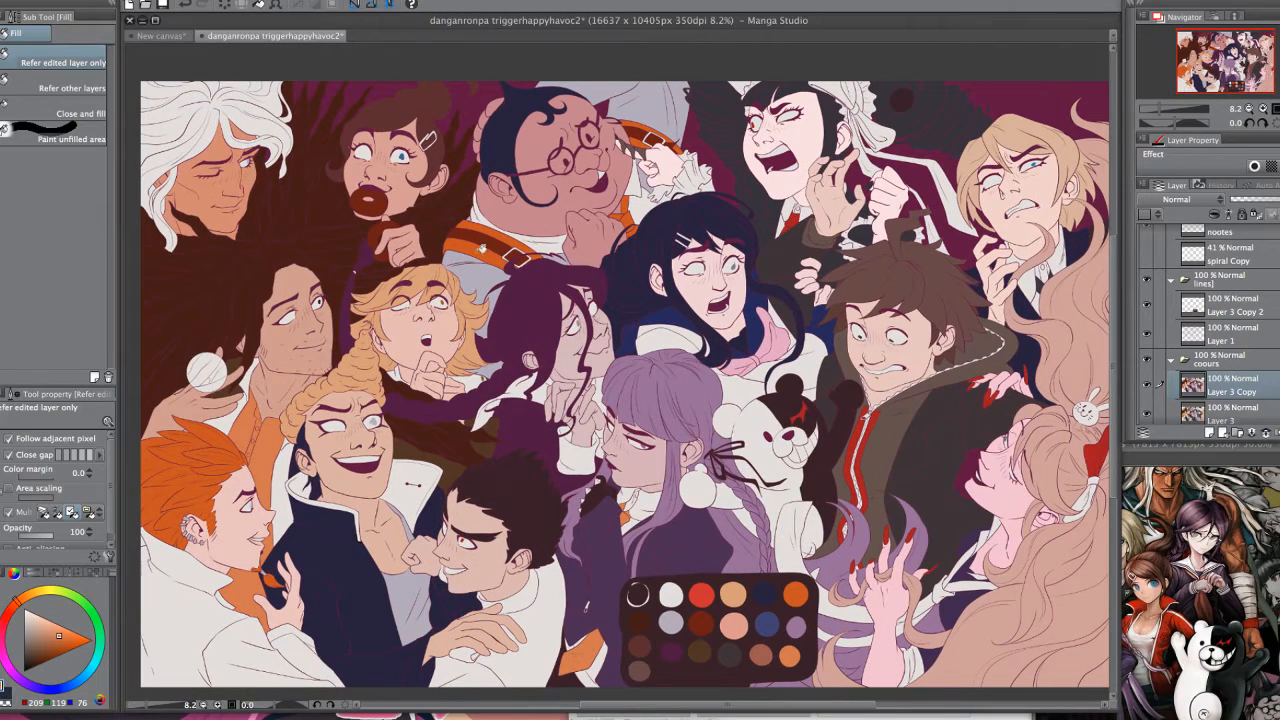
{"action": "left_click", "coordinate": [481, 249]}
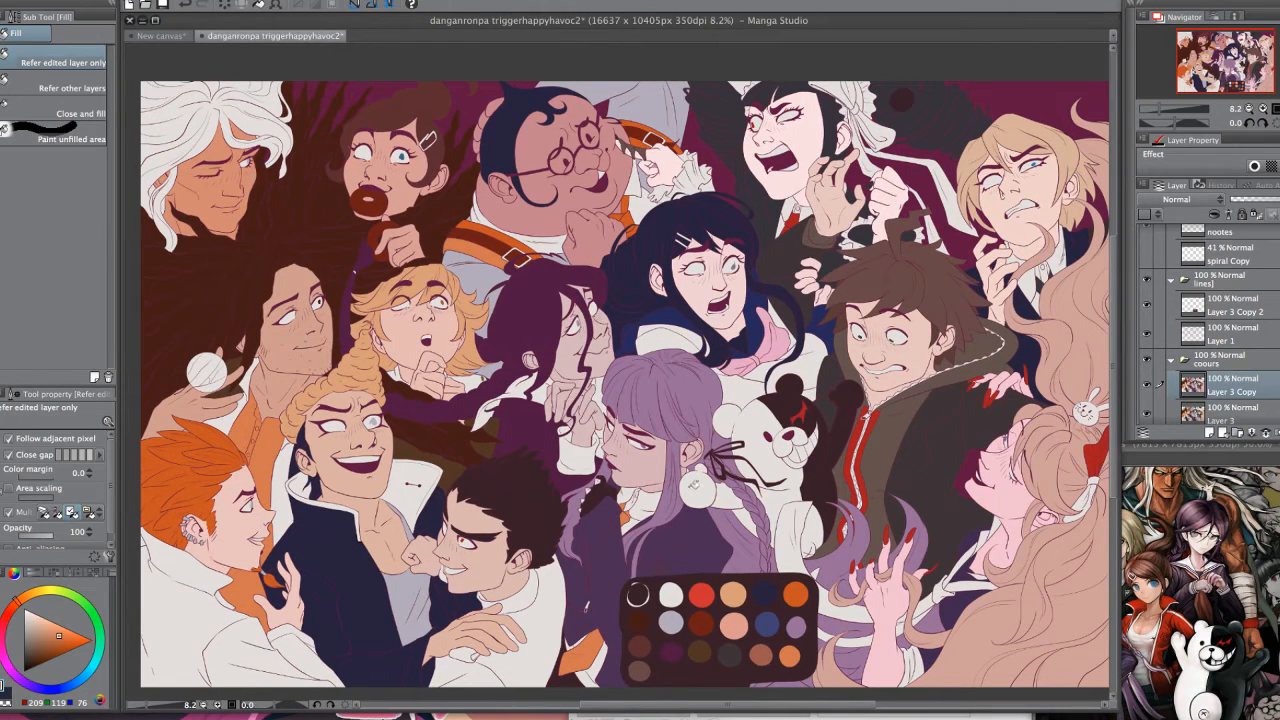
{"action": "key", "text": "ctrl+z"}
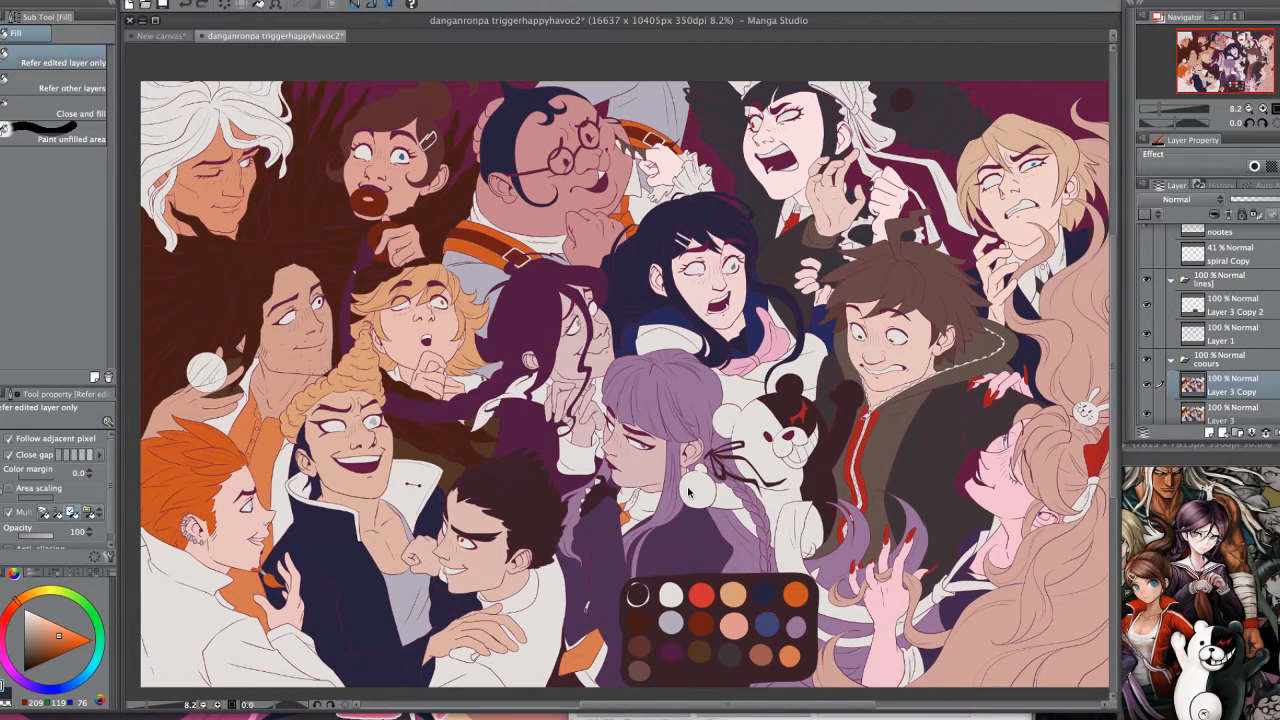
- Pan the reference artwork to bring the dreadlocked and red-haired characters into view
{"action": "left_click", "coordinate": [1160, 549]}
{"action": "left_click_drag", "start_coordinate": [1172, 505], "coordinate": [1241, 611]}
{"action": "left_click_drag", "start_coordinate": [1088, 580], "coordinate": [1196, 549]}
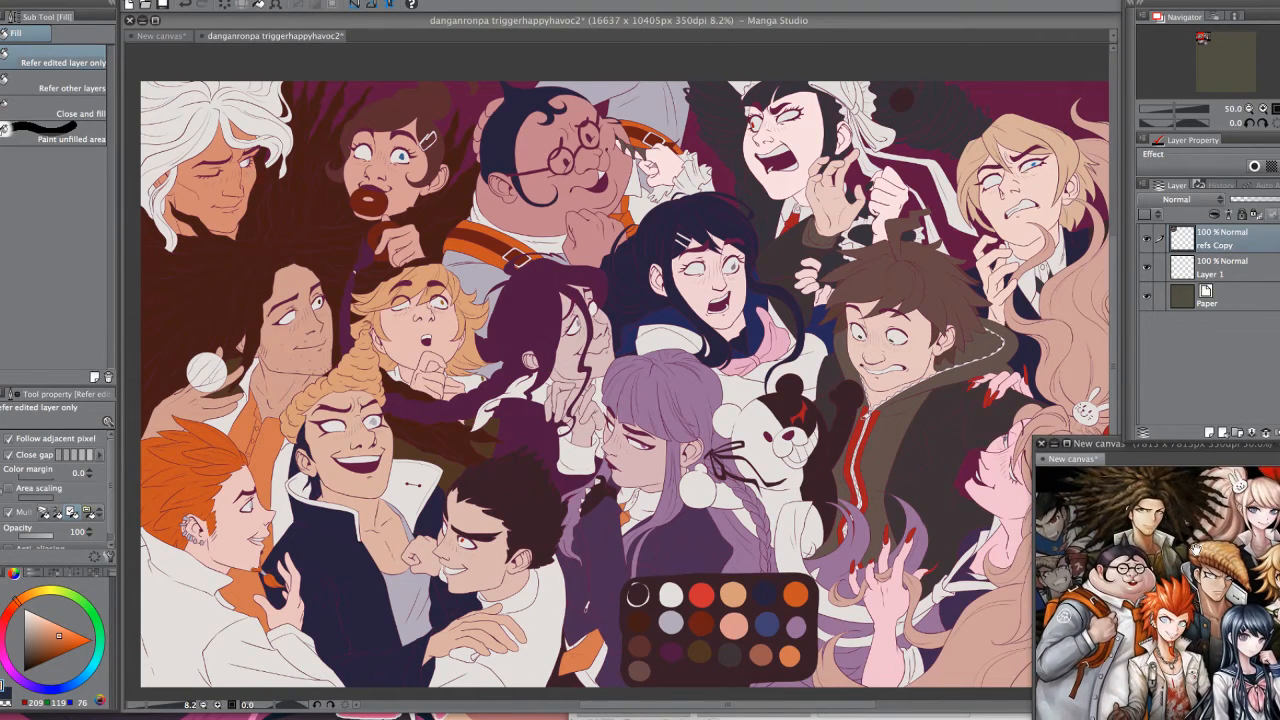
{"action": "left_click", "coordinate": [986, 556]}
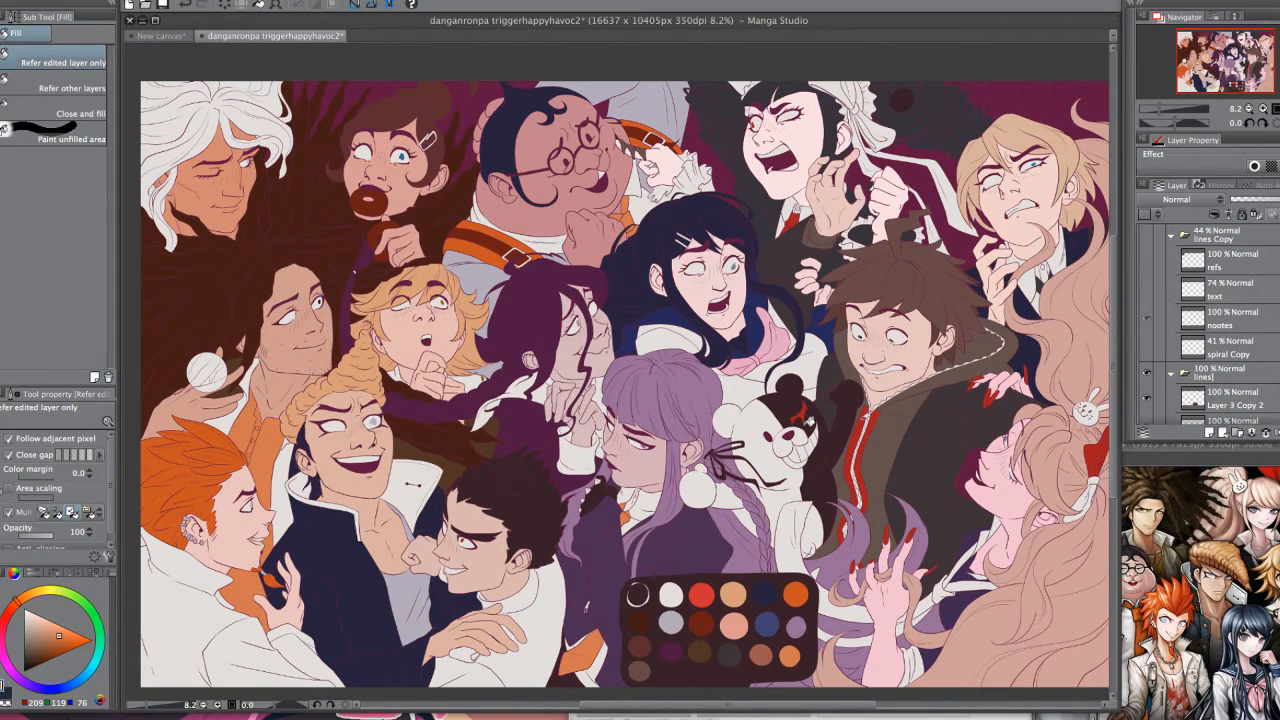
- Sample the dark jacket colour, RGB 56, 31, 41, and fill the gothic girl's twin-tail hair sections with it
{"action": "left_click_drag", "start_coordinate": [941, 486], "coordinate": [929, 484]}
{"action": "left_click", "coordinate": [893, 464], "text": "alt"}
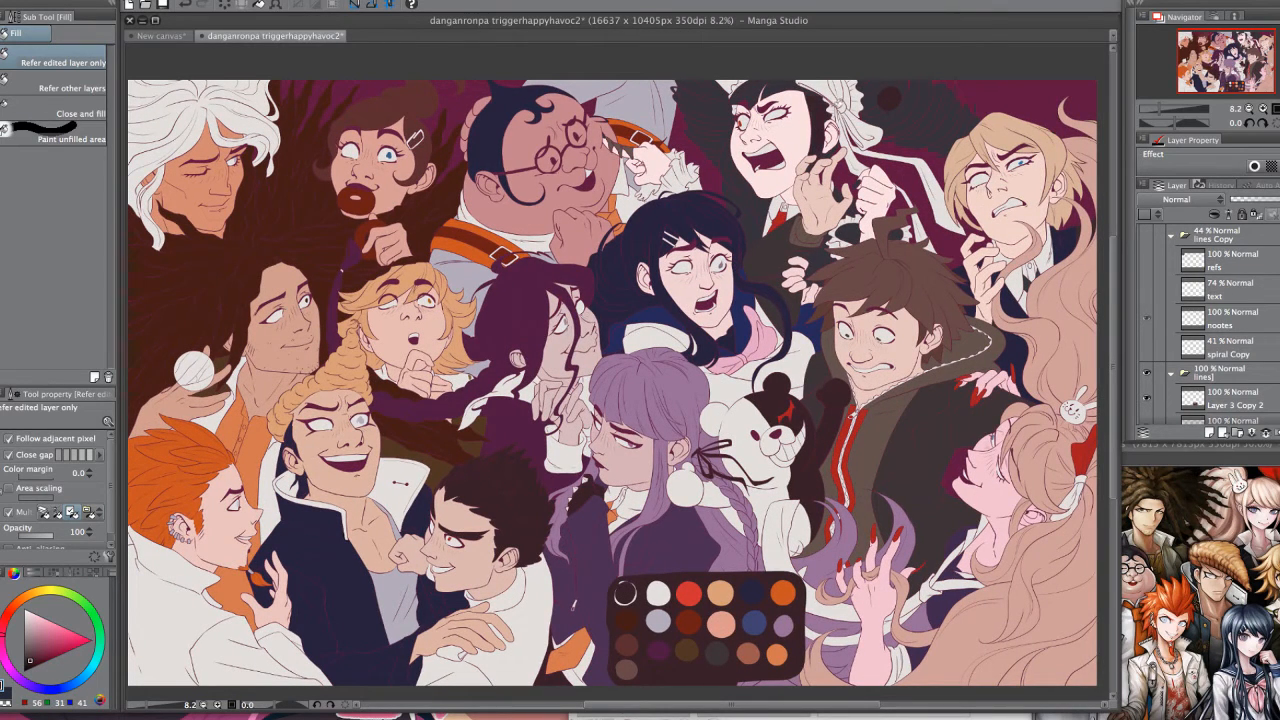
{"action": "left_click", "coordinate": [762, 84]}
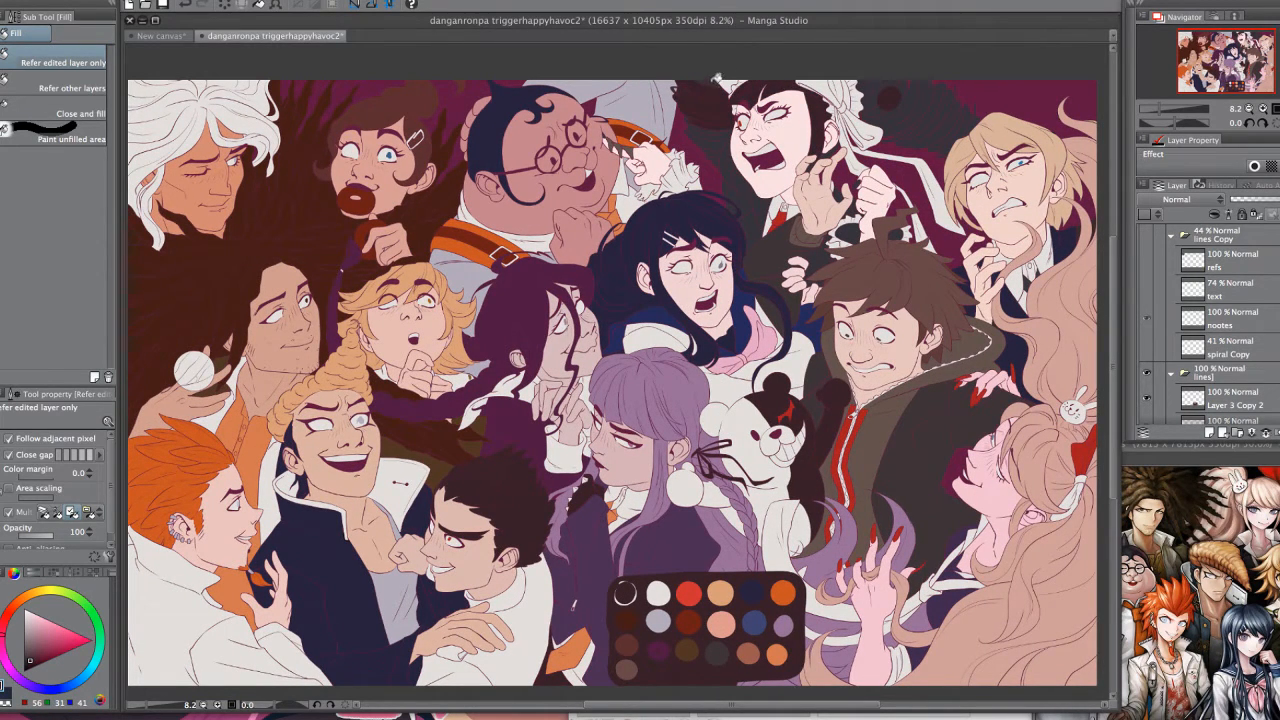
{"action": "left_click", "coordinate": [719, 136]}
{"action": "left_click", "coordinate": [719, 150]}
{"action": "left_click", "coordinate": [750, 198]}
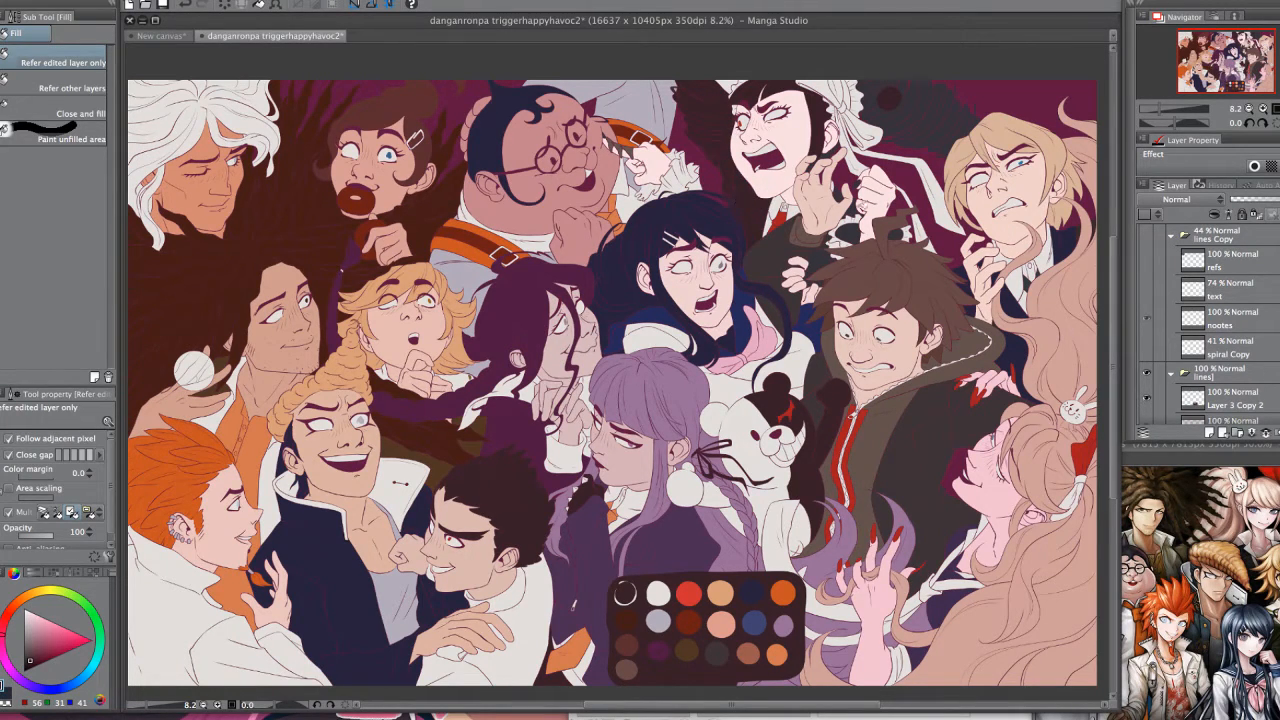
{"action": "left_click", "coordinate": [851, 227]}
{"action": "left_click", "coordinate": [910, 108]}
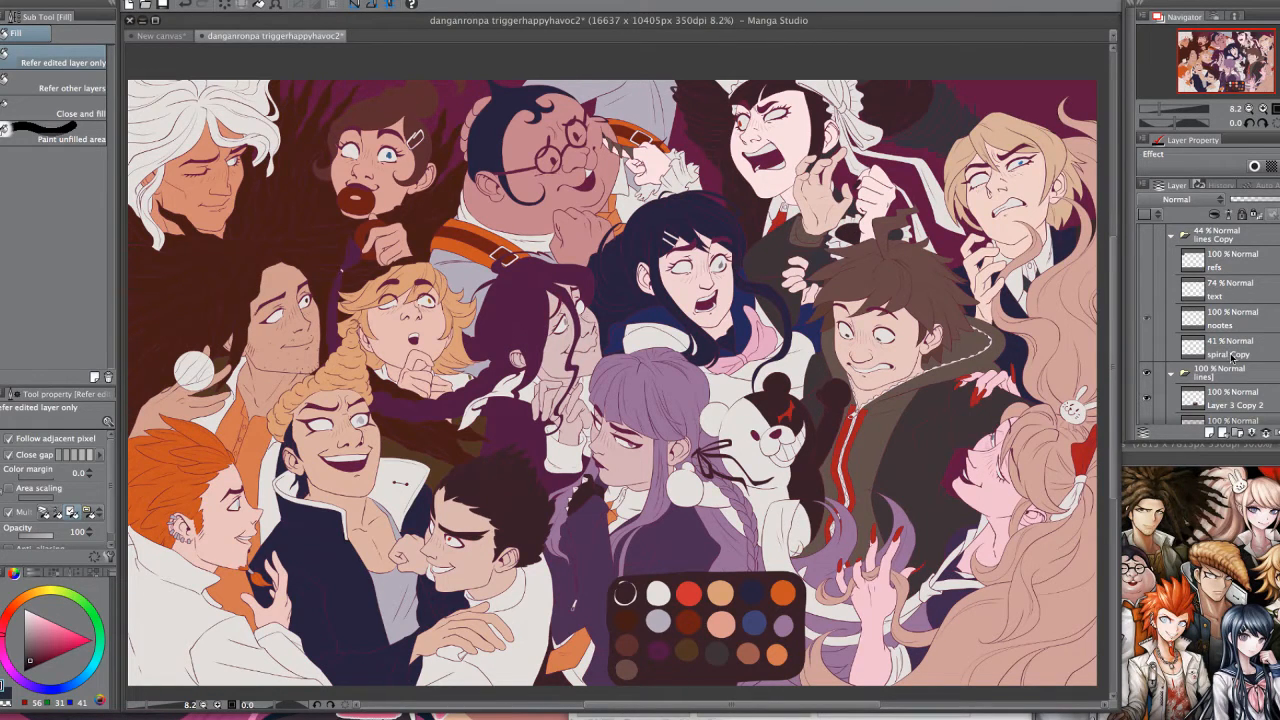
- Dab the same dark colour over the gothic girl's twin tail beside her headdress with the G-pen at size 1200
{"action": "left_click", "coordinate": [1216, 396]}
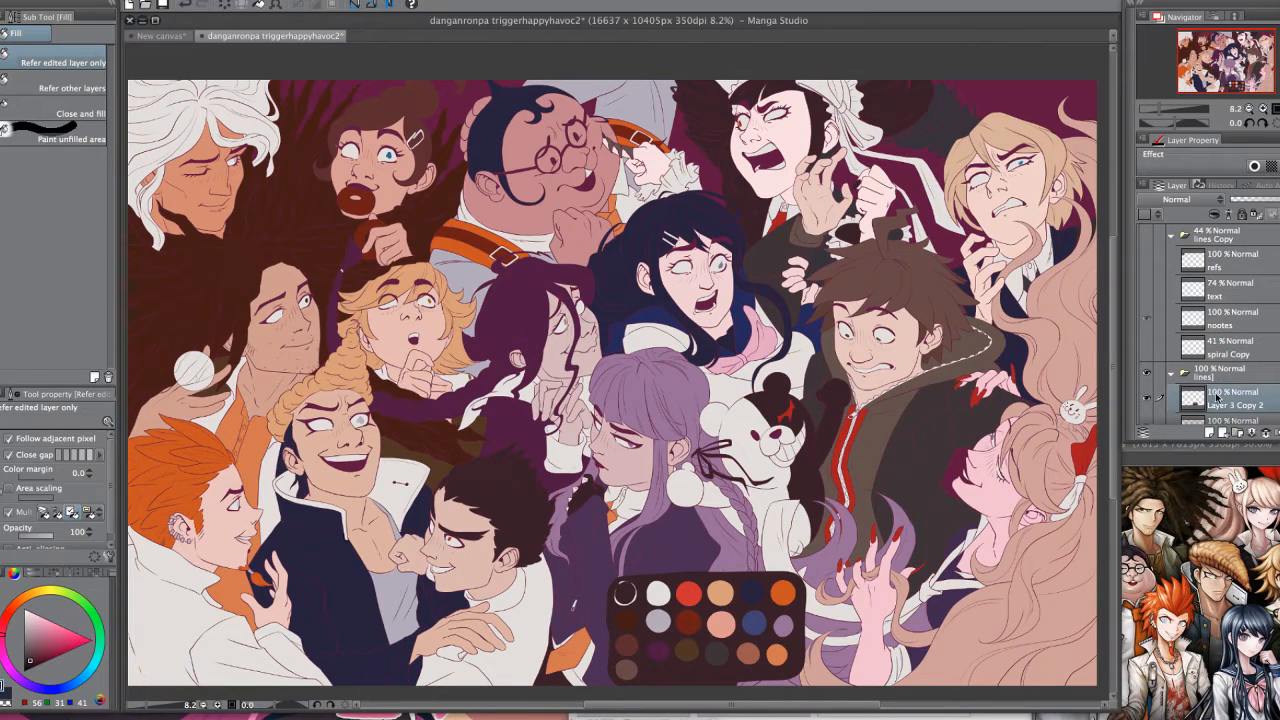
{"action": "key", "text": "p"}
{"action": "key", "text": "]"}
{"action": "key", "text": "]"}
{"action": "key", "text": "]"}
{"action": "key", "text": "]"}
{"action": "key", "text": "]"}
{"action": "key", "text": "]"}
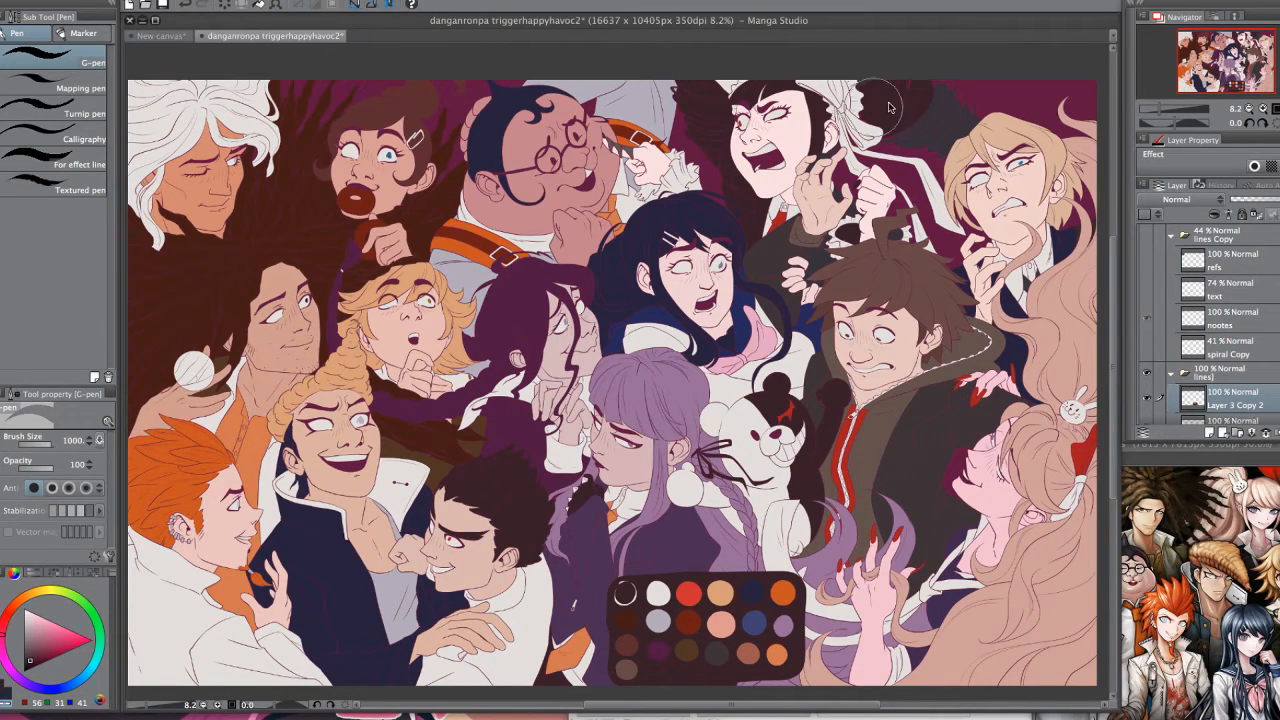
{"action": "left_click", "coordinate": [882, 92]}
- Toggle the visibility of Layer 3 Copy to compare the recoloured flats with the layer beneath
{"action": "scroll", "coordinate": [1205, 330], "scroll_direction": "down", "scroll_amount": 4}
{"action": "left_click", "coordinate": [1149, 383]}
{"action": "left_click", "coordinate": [1149, 383]}
{"action": "left_click", "coordinate": [1149, 383]}
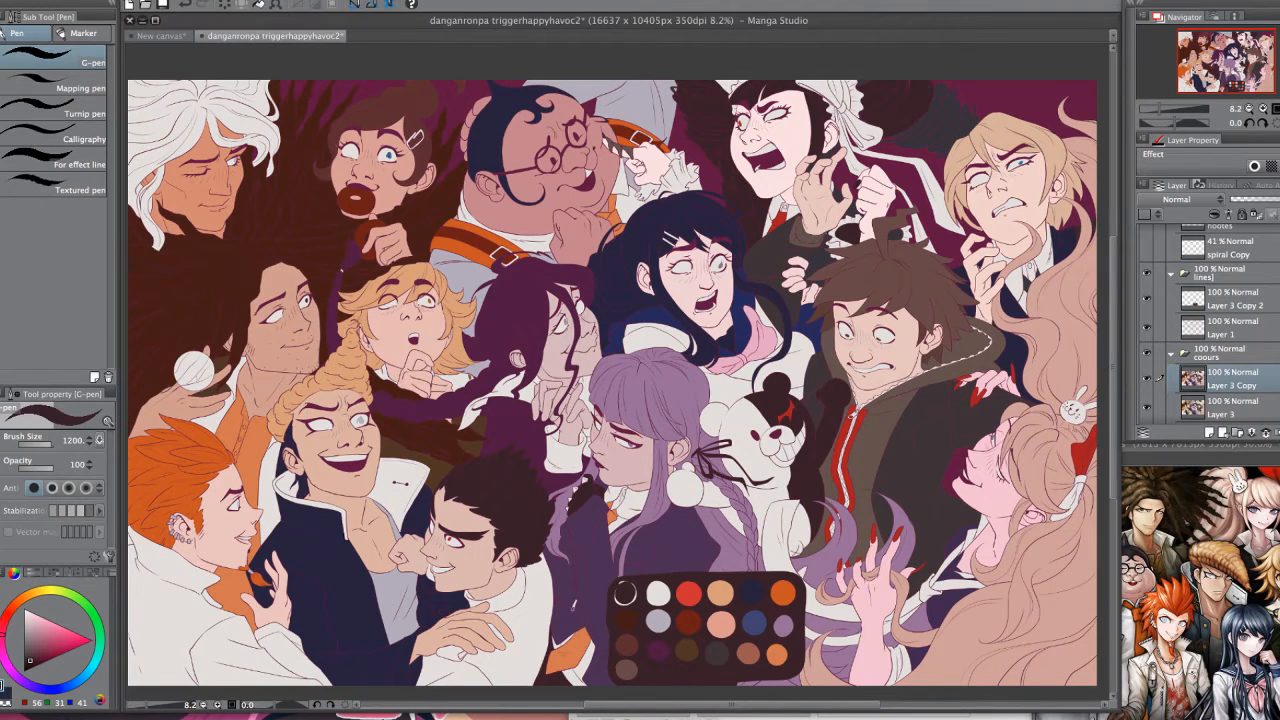
- Fill the small leftover areas around the gothic girl's ruffles and throat and by the hooded boy's hair tuft with the dark colour
{"action": "key", "text": "g"}
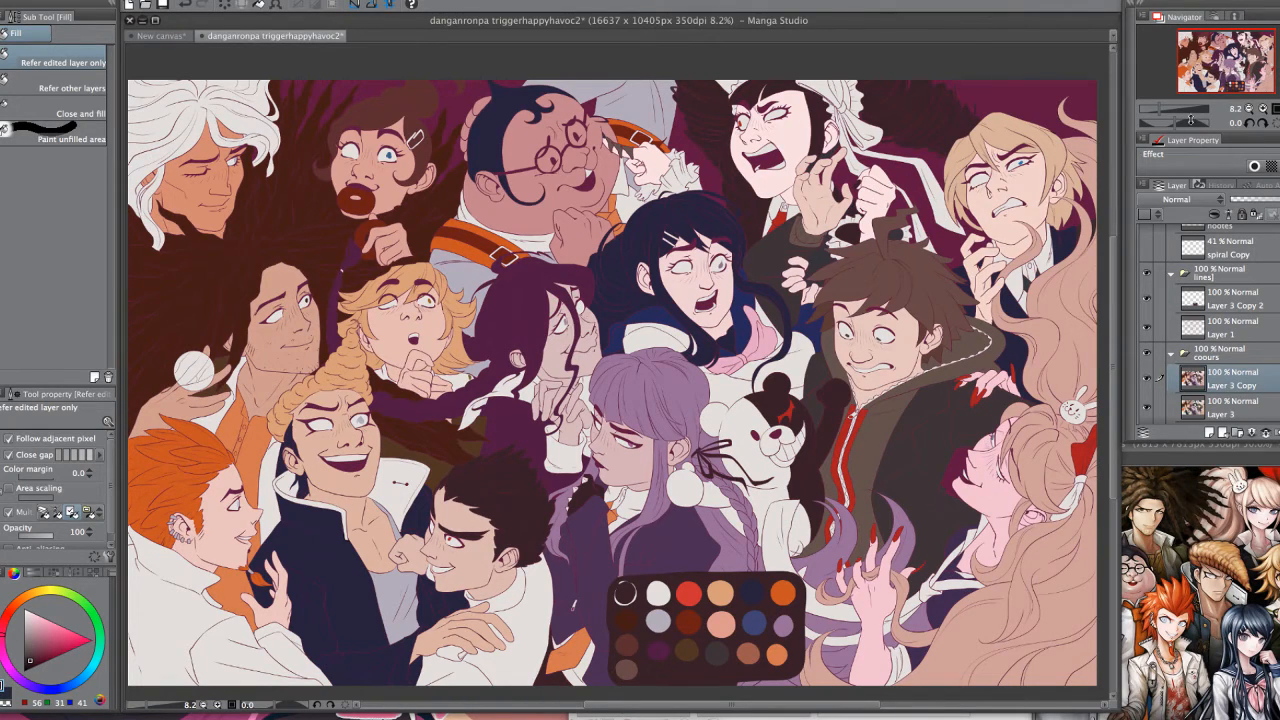
{"action": "left_click", "coordinate": [1266, 110]}
{"action": "left_click_drag", "start_coordinate": [1018, 208], "coordinate": [750, 427]}
{"action": "left_click", "coordinate": [737, 489]}
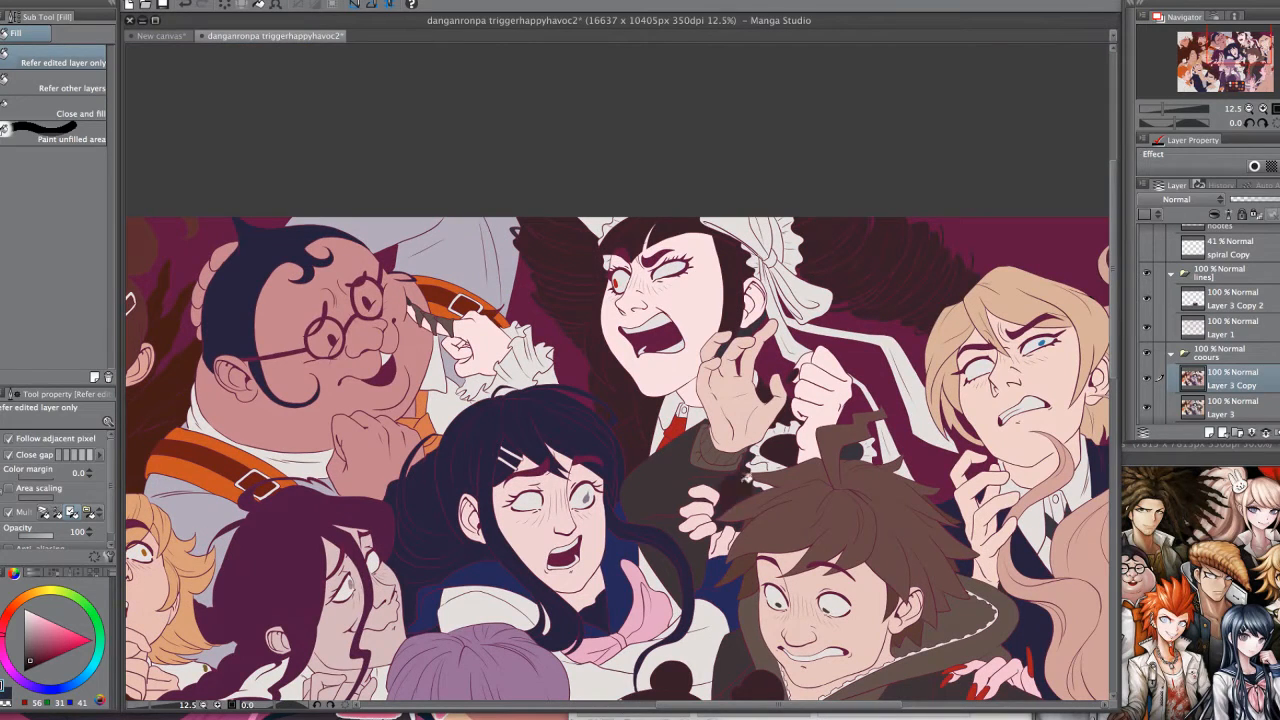
{"action": "left_click", "coordinate": [857, 450]}
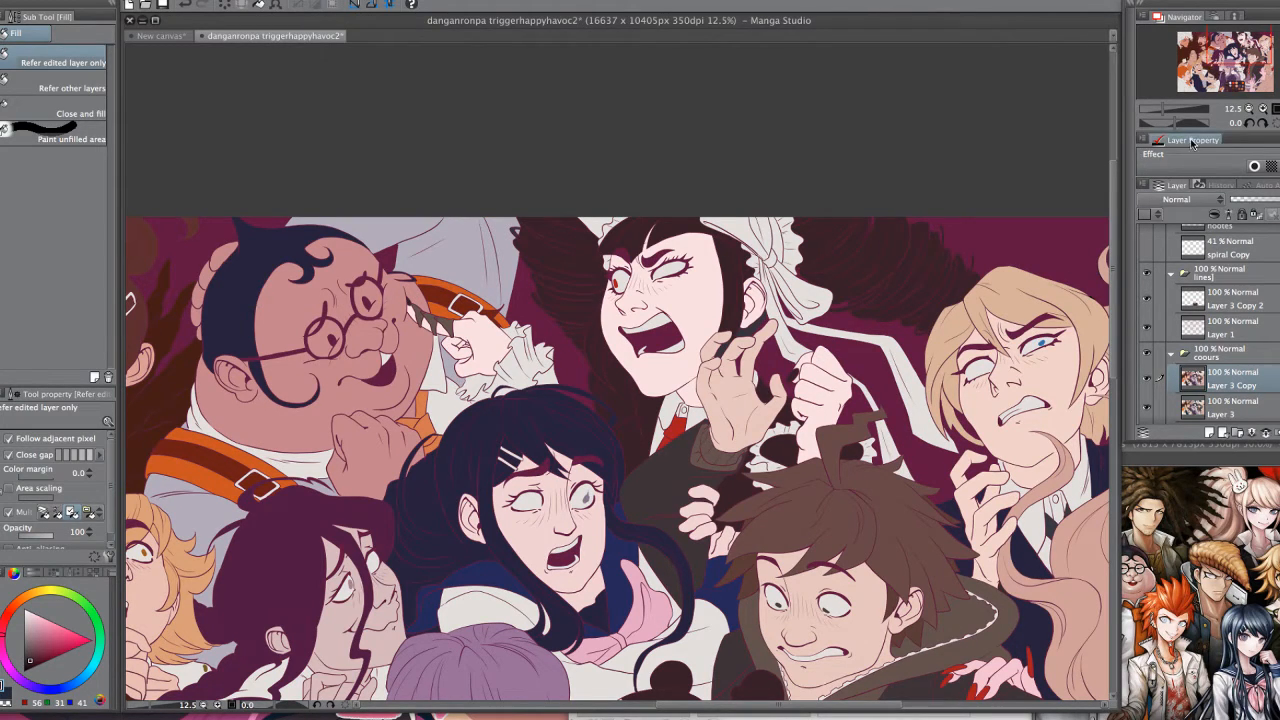
{"action": "left_click", "coordinate": [758, 322]}
- Try filling the hooded boy's jacket with the olive brown, RGB 81, 54, 34, sampled from the newsboy-capped character's jacket
{"action": "left_click", "coordinate": [1152, 112]}
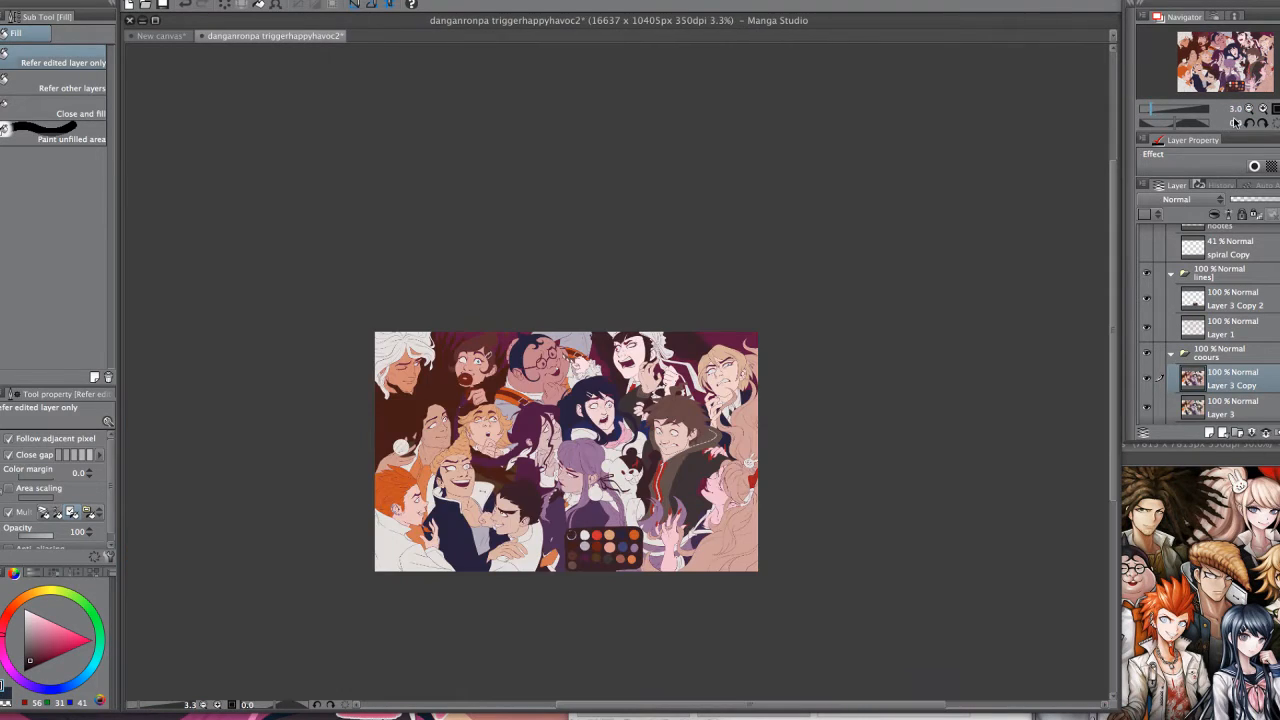
{"action": "left_click_drag", "start_coordinate": [1152, 112], "coordinate": [1158, 113]}
{"action": "left_click", "coordinate": [1156, 113]}
{"action": "left_click_drag", "start_coordinate": [979, 510], "coordinate": [951, 503]}
{"action": "left_click", "coordinate": [768, 479], "text": "alt"}
{"action": "left_click", "coordinate": [456, 487]}
{"action": "left_click", "coordinate": [449, 501]}
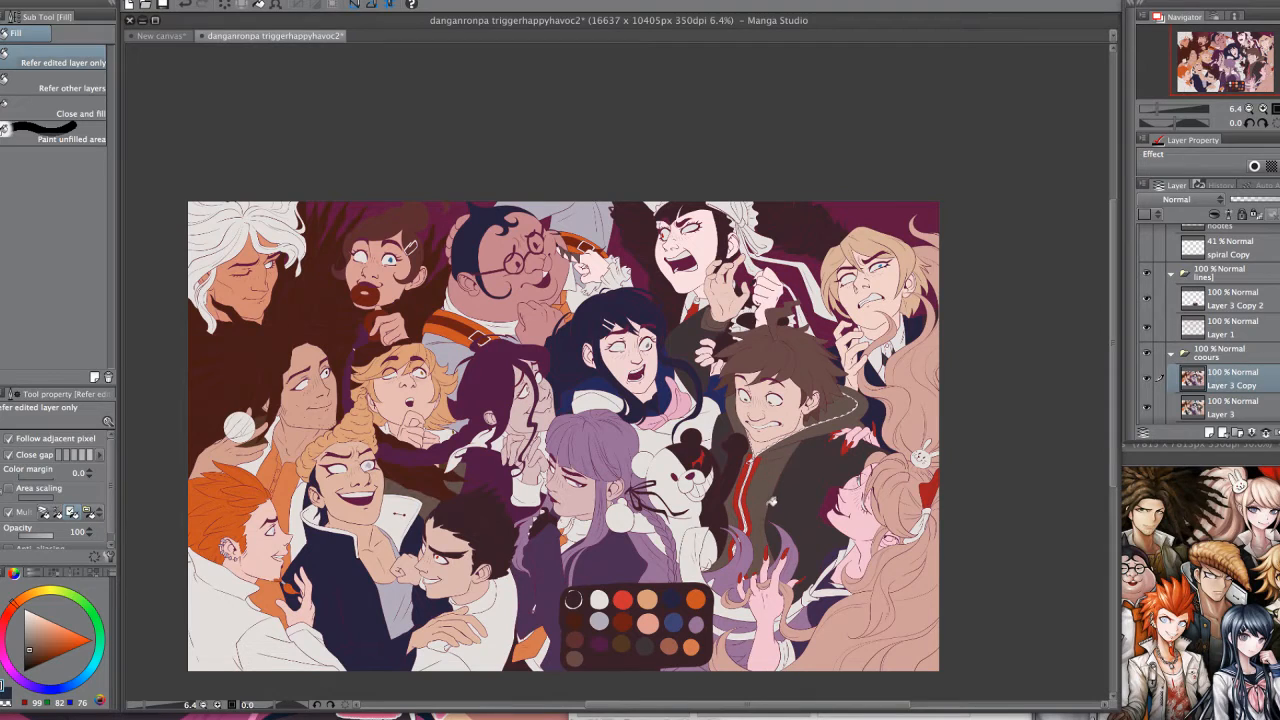
{"action": "left_click", "coordinate": [449, 499], "text": "alt"}
{"action": "left_click", "coordinate": [784, 518]}
{"action": "key", "text": "super+z"}
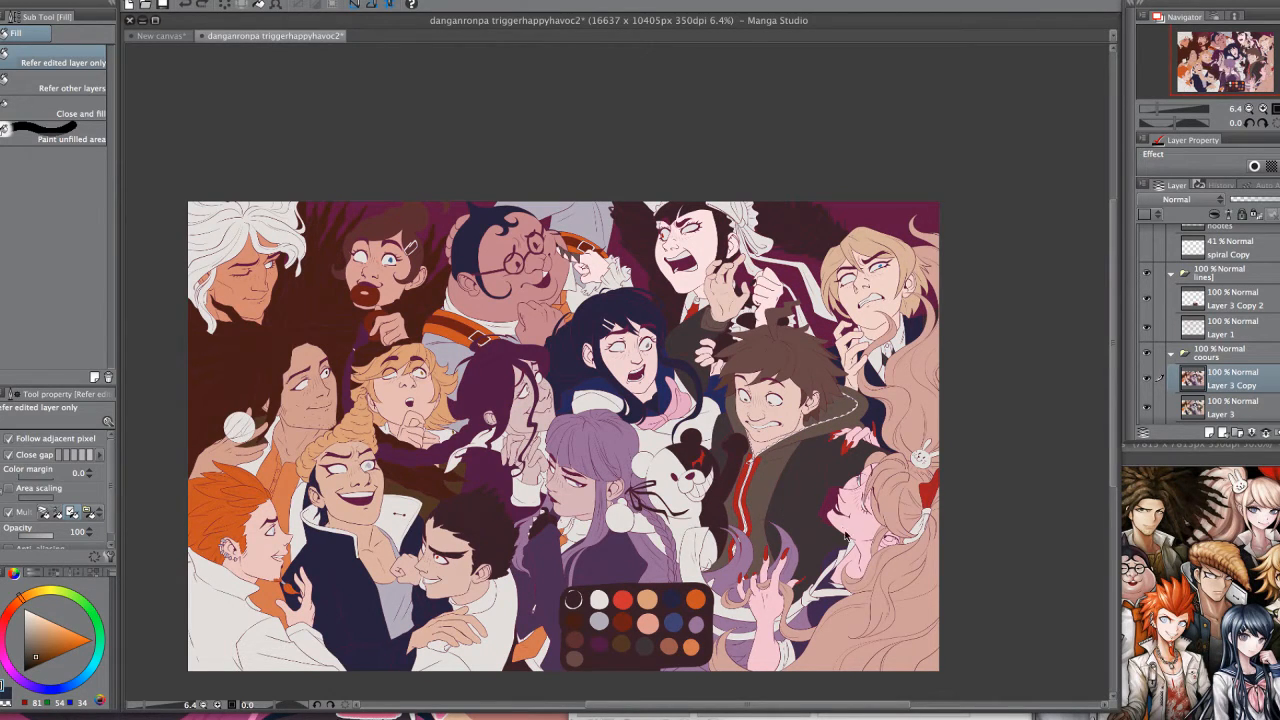
- Sample the dark colours of the hooded jacket, the plum-haired girl's hair, the navy coat and the gothic girl's sleeve for comparison
{"action": "scroll", "coordinate": [848, 538], "scroll_direction": "up", "scroll_amount": 1}
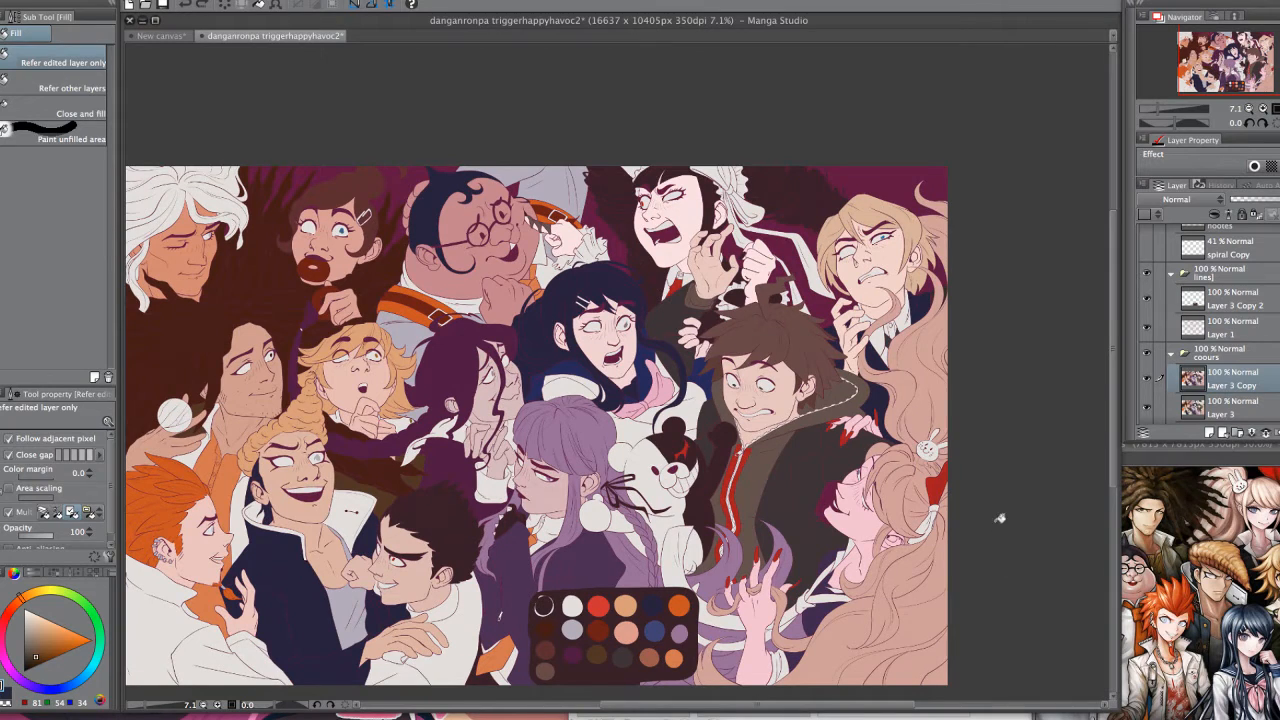
{"action": "left_click_drag", "start_coordinate": [1000, 529], "coordinate": [1030, 527]}
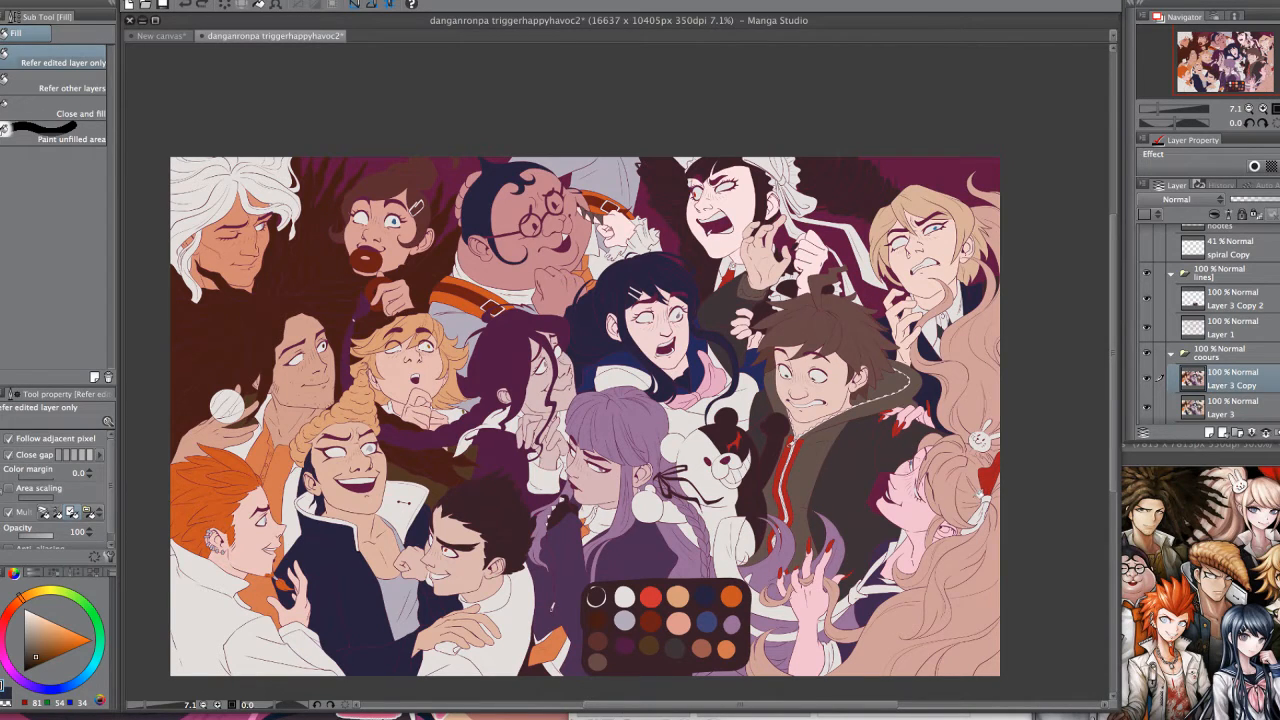
{"action": "left_click", "coordinate": [869, 493], "text": "alt"}
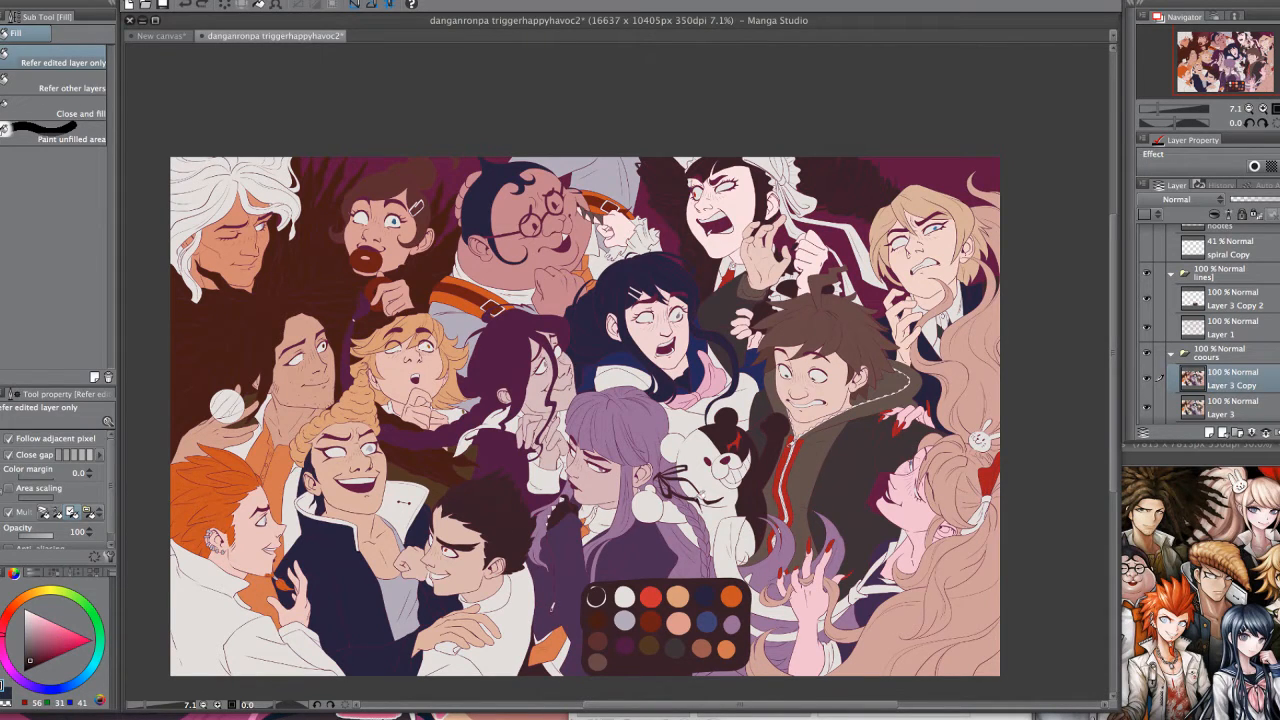
{"action": "left_click", "coordinate": [520, 333], "text": "alt"}
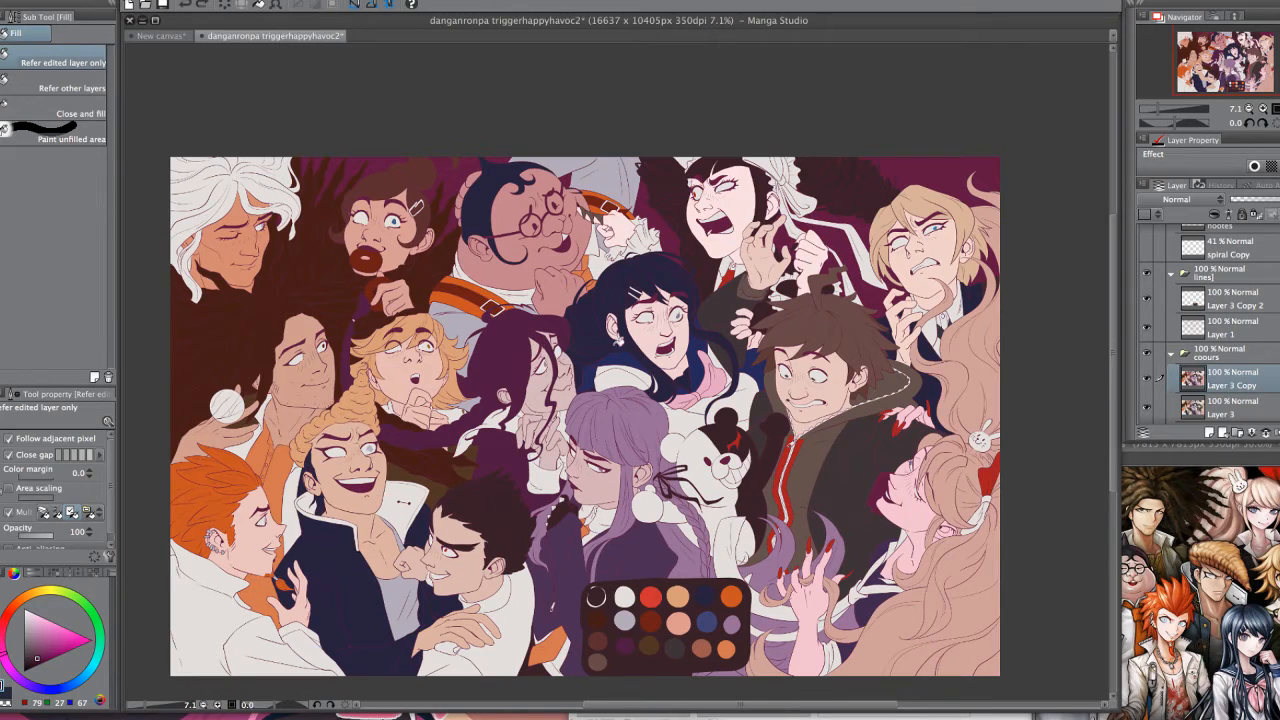
{"action": "left_click", "coordinate": [316, 493], "text": "alt"}
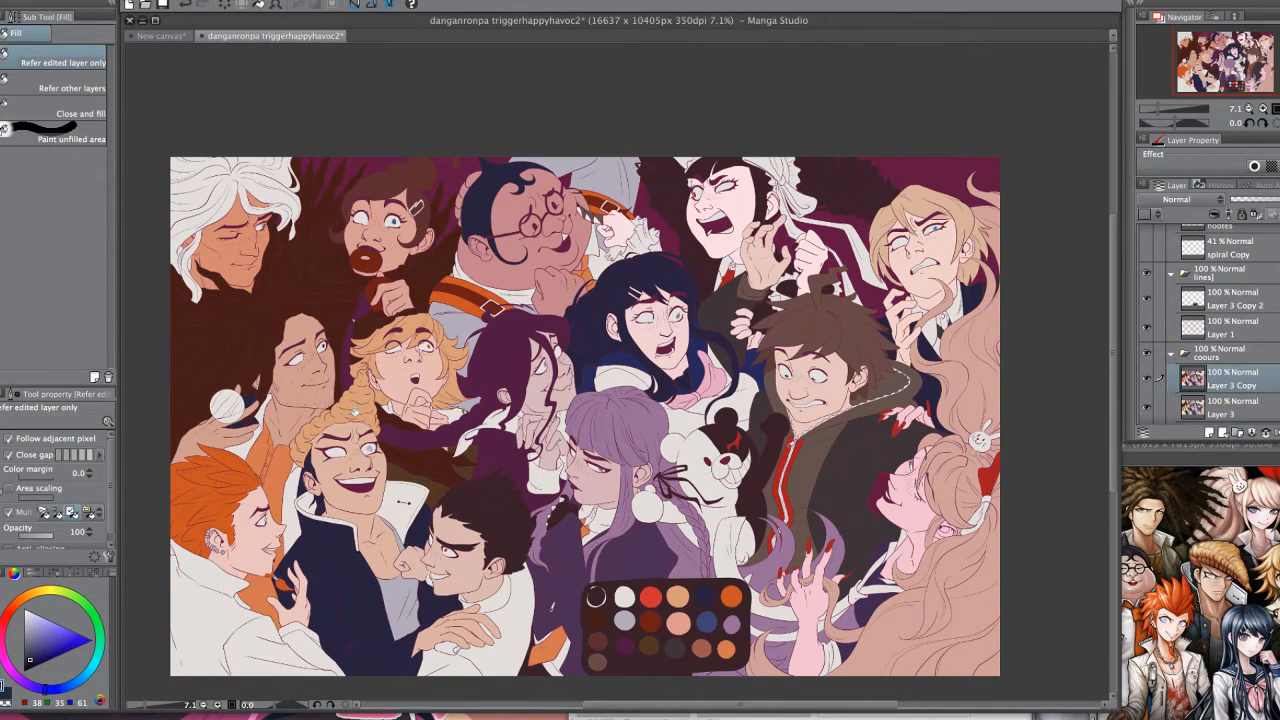
{"action": "left_click", "coordinate": [754, 290], "text": "alt"}
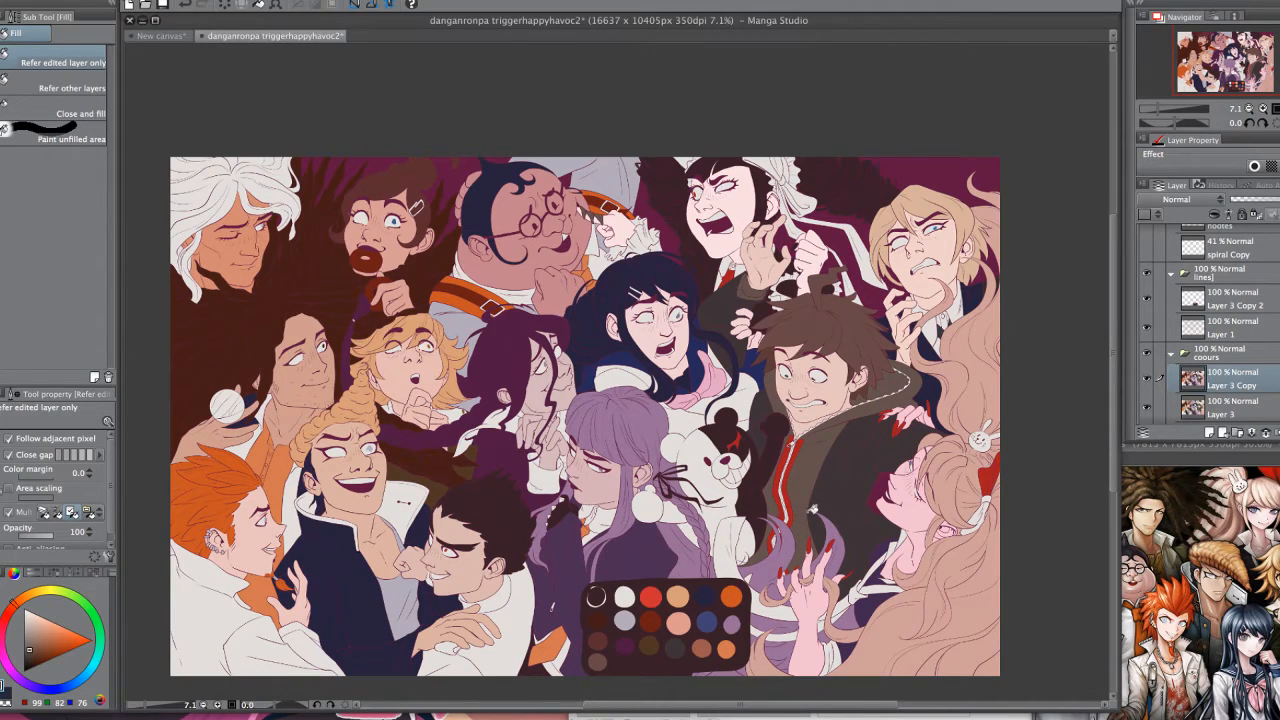
- Fill the blond man's hair with the golden orange sampled from the newsboy-capped character, and restore his skin with RGB 240, 210, 202
{"action": "left_click", "coordinate": [458, 355], "text": "alt"}
{"action": "left_click", "coordinate": [955, 196]}
{"action": "left_click", "coordinate": [887, 240]}
{"action": "left_click", "coordinate": [975, 242]}
{"action": "left_click", "coordinate": [974, 269]}
{"action": "left_click", "coordinate": [919, 257], "text": "alt"}
{"action": "left_click", "coordinate": [895, 273]}
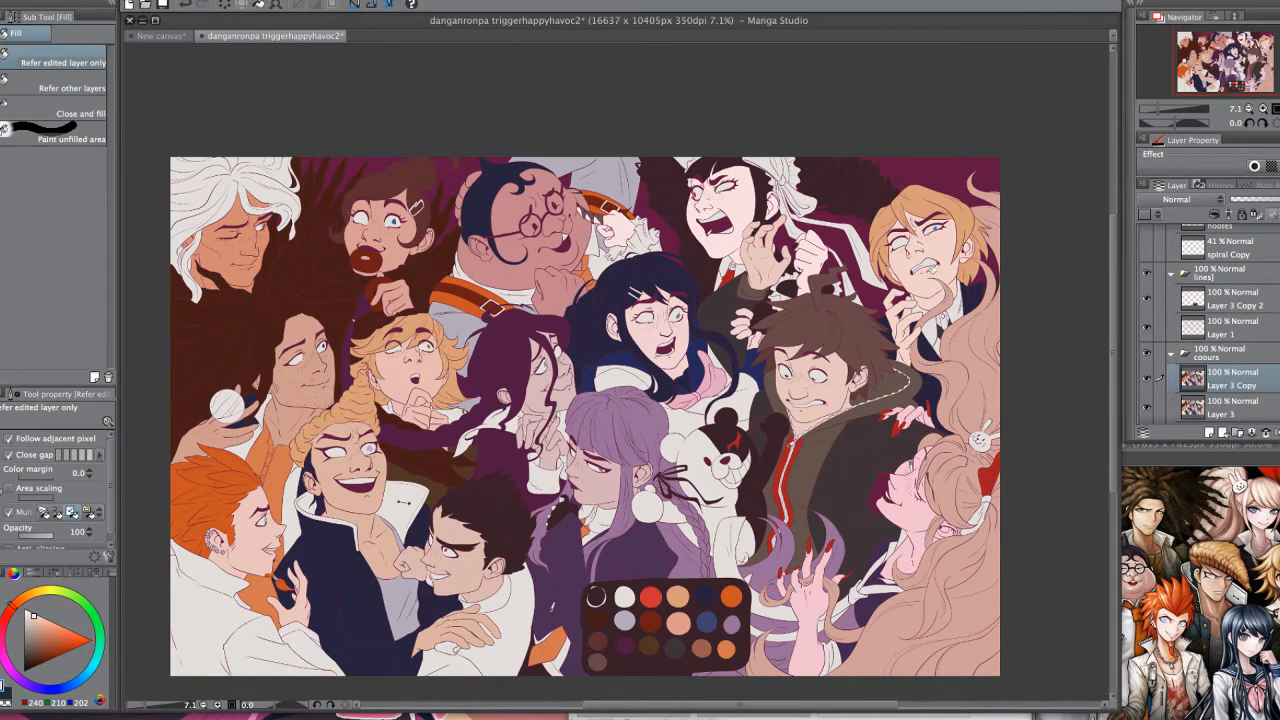
- Sample the pink-haired girl's skin tone and try a pink fill on the navy-haired girl's bow
{"action": "left_click", "coordinate": [914, 509], "text": "alt"}
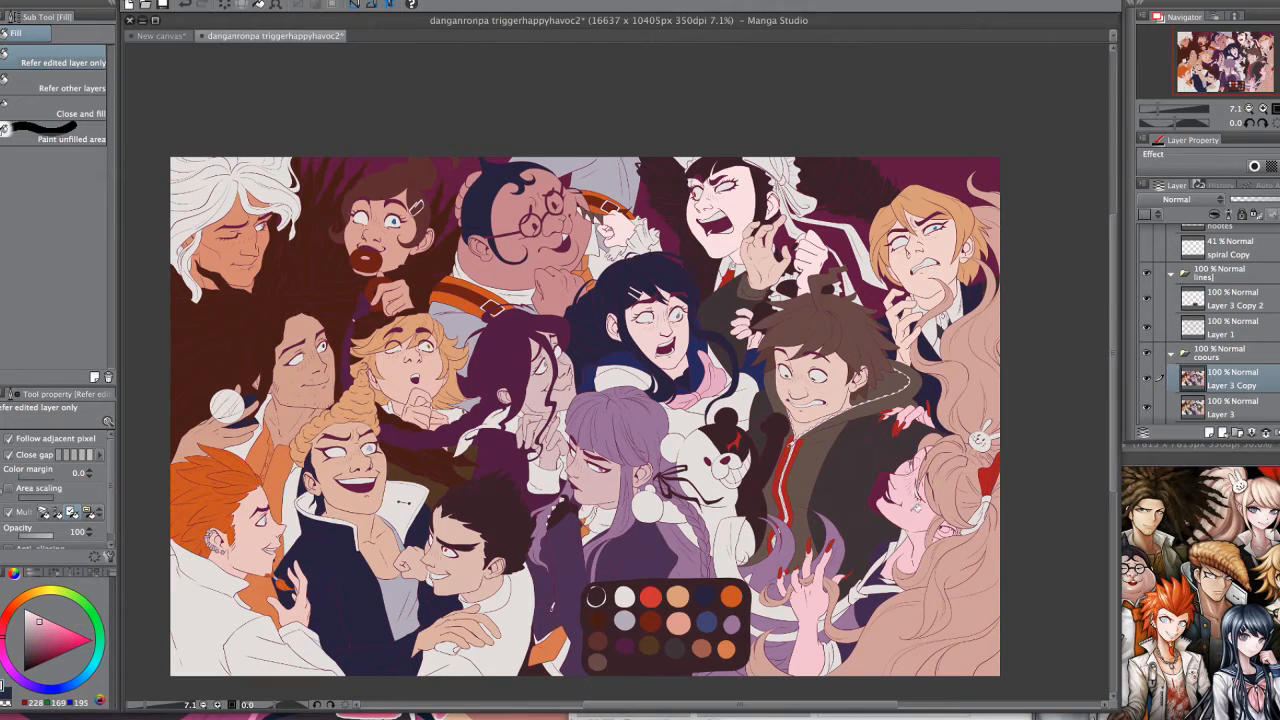
{"action": "left_click", "coordinate": [710, 372]}
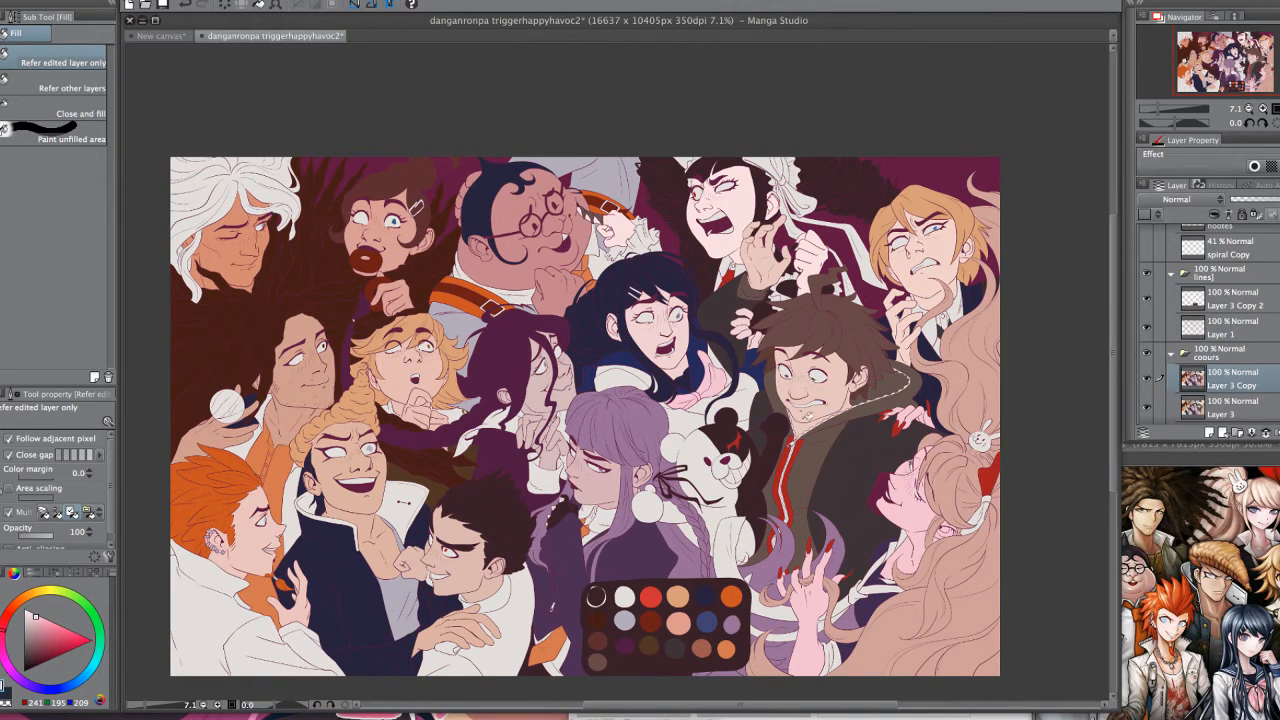
{"action": "key", "text": "ctrl+z"}
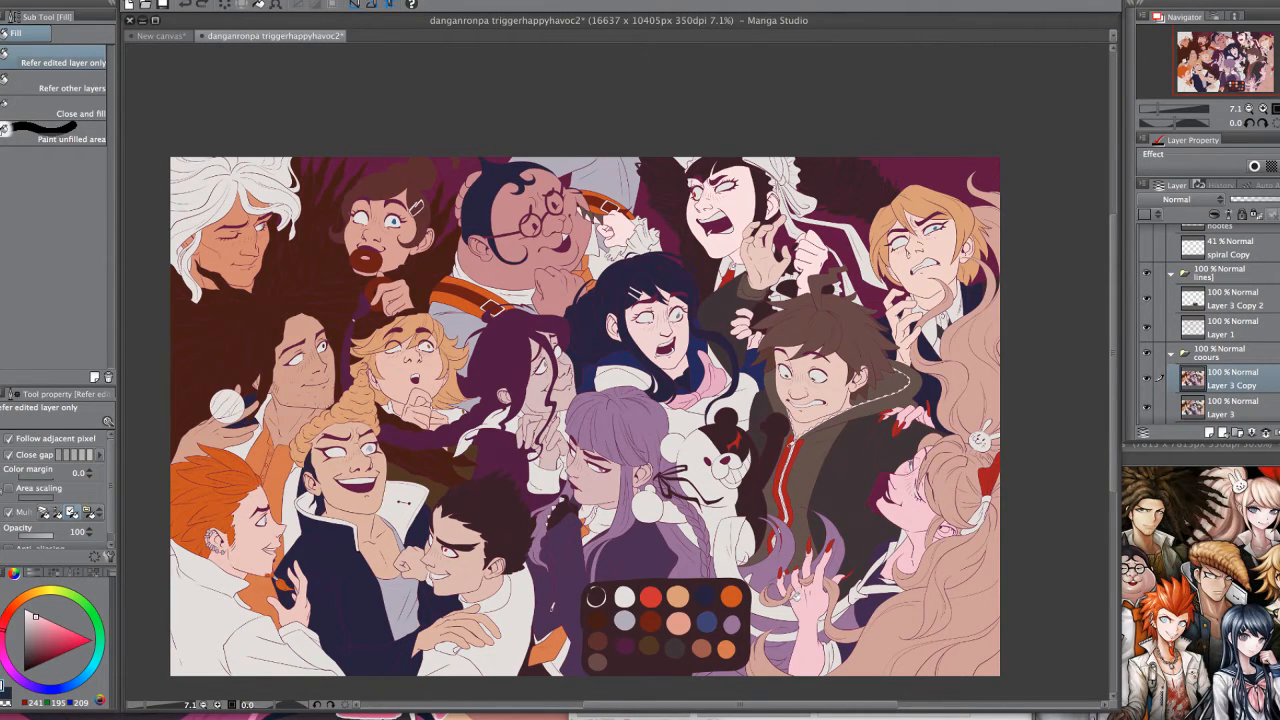
- Fill the plum-haired girl's face and hands with RGB 207, 160, 153, sampled from the pompadoured man's skin
{"action": "left_click", "coordinate": [348, 468], "text": "alt"}
{"action": "left_click", "coordinate": [562, 284]}
{"action": "key", "text": "ctrl+z"}
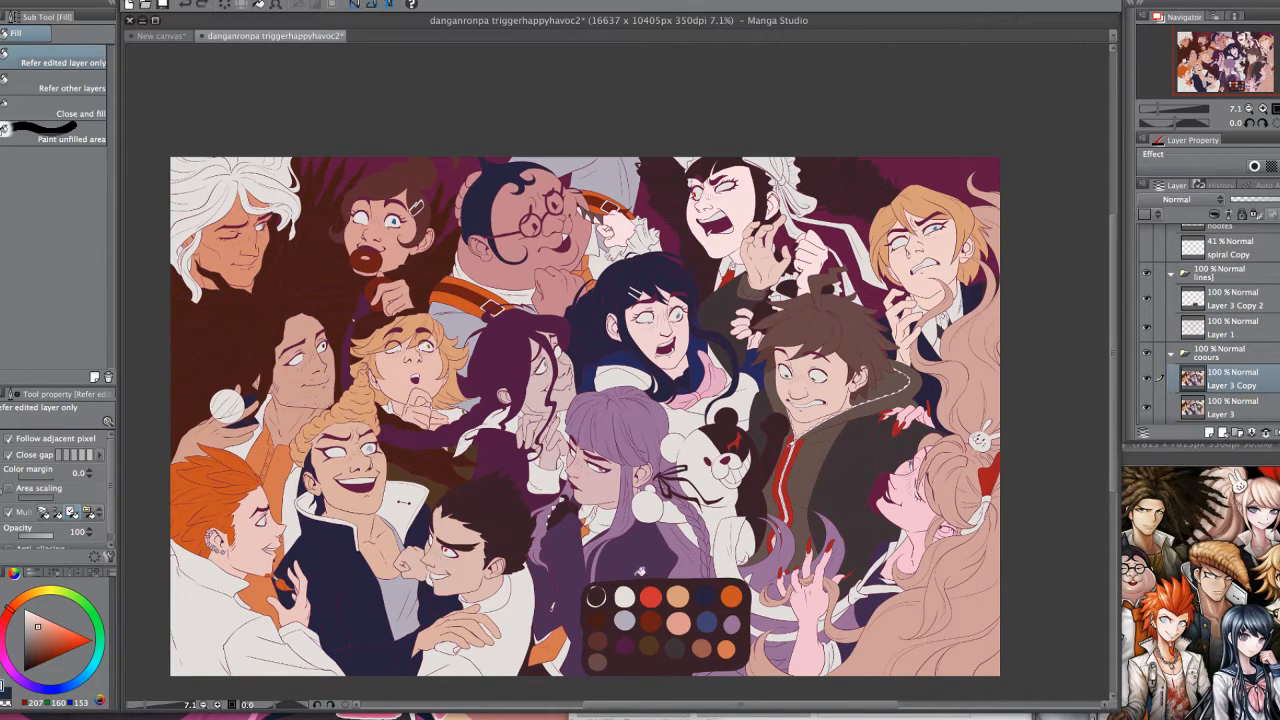
{"action": "left_click", "coordinate": [566, 396]}
{"action": "left_click", "coordinate": [537, 394]}
{"action": "left_click", "coordinate": [548, 341]}
{"action": "left_click", "coordinate": [510, 396]}
{"action": "left_click", "coordinate": [540, 425]}
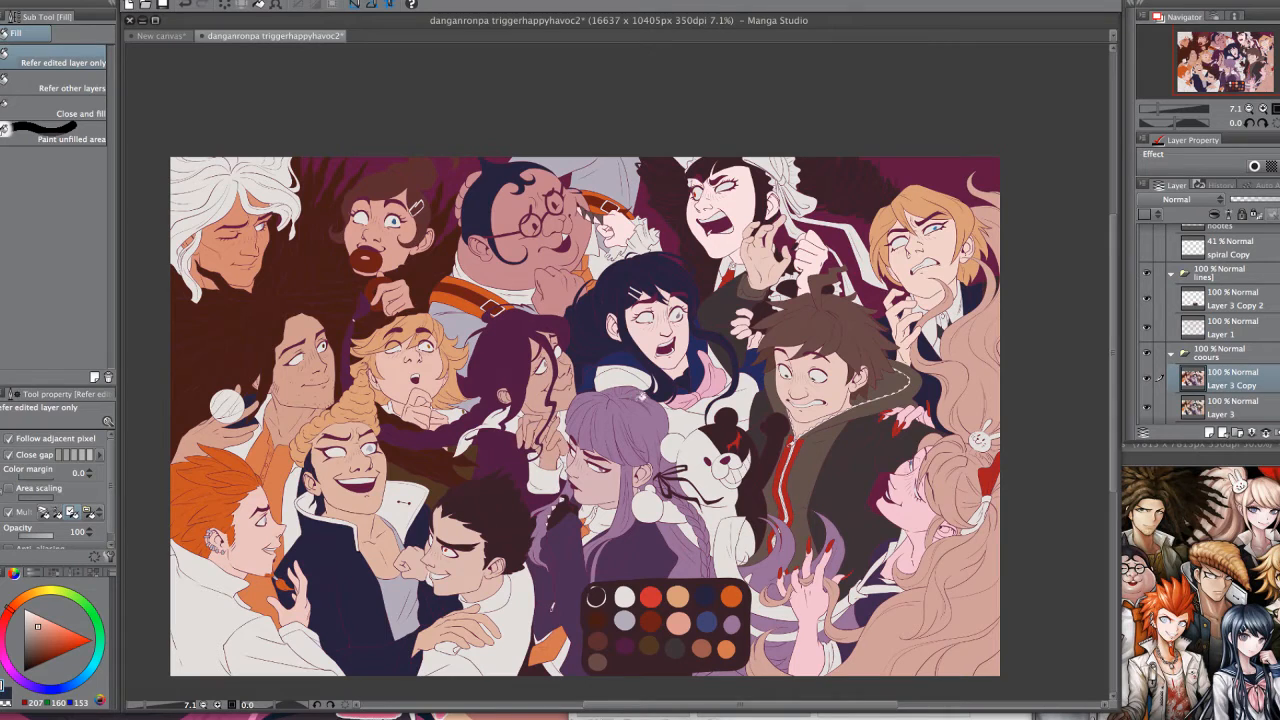
- Try sampled skin tones on the white-haired man's face and the orange-haired boy's face
{"action": "left_click", "coordinate": [238, 256]}
{"action": "key", "text": "ctrl+z"}
{"action": "left_click", "coordinate": [800, 612], "text": "alt"}
{"action": "left_click", "coordinate": [245, 540]}
{"action": "key", "text": "ctrl+z"}
- Fill the pink-haired girl's skin with her sampled pink and the newsboy-capped character's face and hand with the peach palette swatch
{"action": "left_click", "coordinate": [878, 562], "text": "alt"}
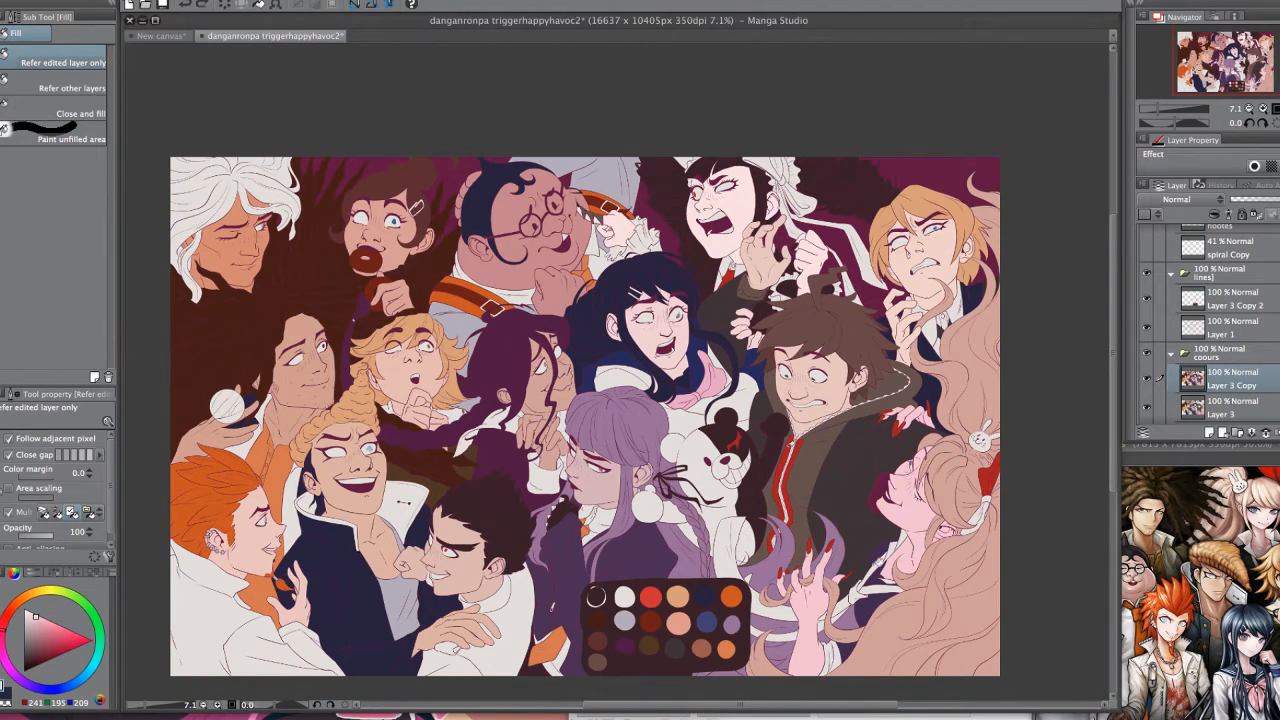
{"action": "left_click", "coordinate": [895, 447]}
{"action": "left_click", "coordinate": [678, 623], "text": "alt"}
{"action": "left_click", "coordinate": [405, 372]}
{"action": "left_click", "coordinate": [416, 404]}
{"action": "left_click", "coordinate": [438, 422]}
{"action": "left_click_drag", "start_coordinate": [460, 472], "coordinate": [470, 478]}
{"action": "left_click", "coordinate": [558, 652]}
{"action": "left_click", "coordinate": [286, 485]}
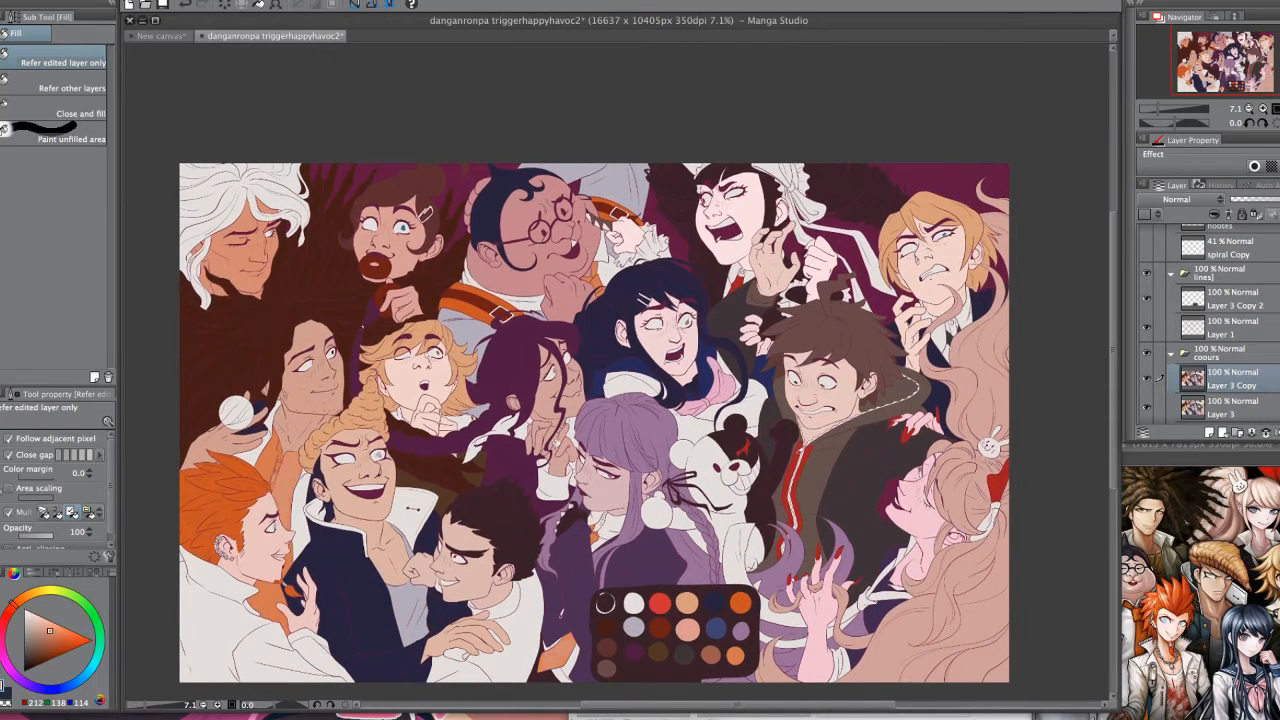
- Fill the navy-haired girl's sailor collar and sleeve with the blue palette swatch, RGB 64, 69, 115
{"action": "left_click_drag", "start_coordinate": [721, 585], "coordinate": [701, 581]}
{"action": "left_click", "coordinate": [696, 625], "text": "alt"}
{"action": "left_click", "coordinate": [594, 371]}
{"action": "left_click", "coordinate": [682, 374]}
{"action": "left_click", "coordinate": [742, 373]}
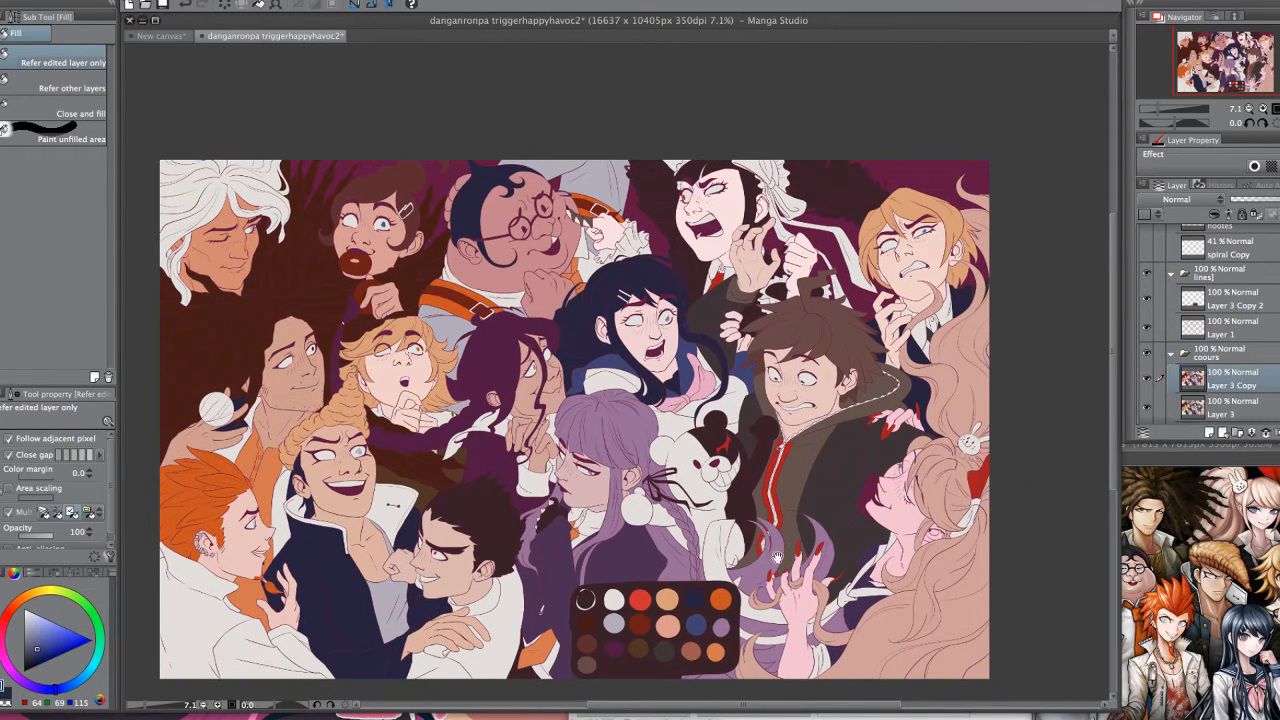
- Try filling the hooded boy's hair with a sampled reddish brown, RGB 92, 45, 47
{"action": "left_click_drag", "start_coordinate": [778, 557], "coordinate": [786, 559]}
{"action": "left_click", "coordinate": [458, 282], "text": "alt"}
{"action": "left_click", "coordinate": [455, 182], "text": "alt"}
{"action": "left_click", "coordinate": [822, 328]}
{"action": "key", "text": "ctrl+z"}
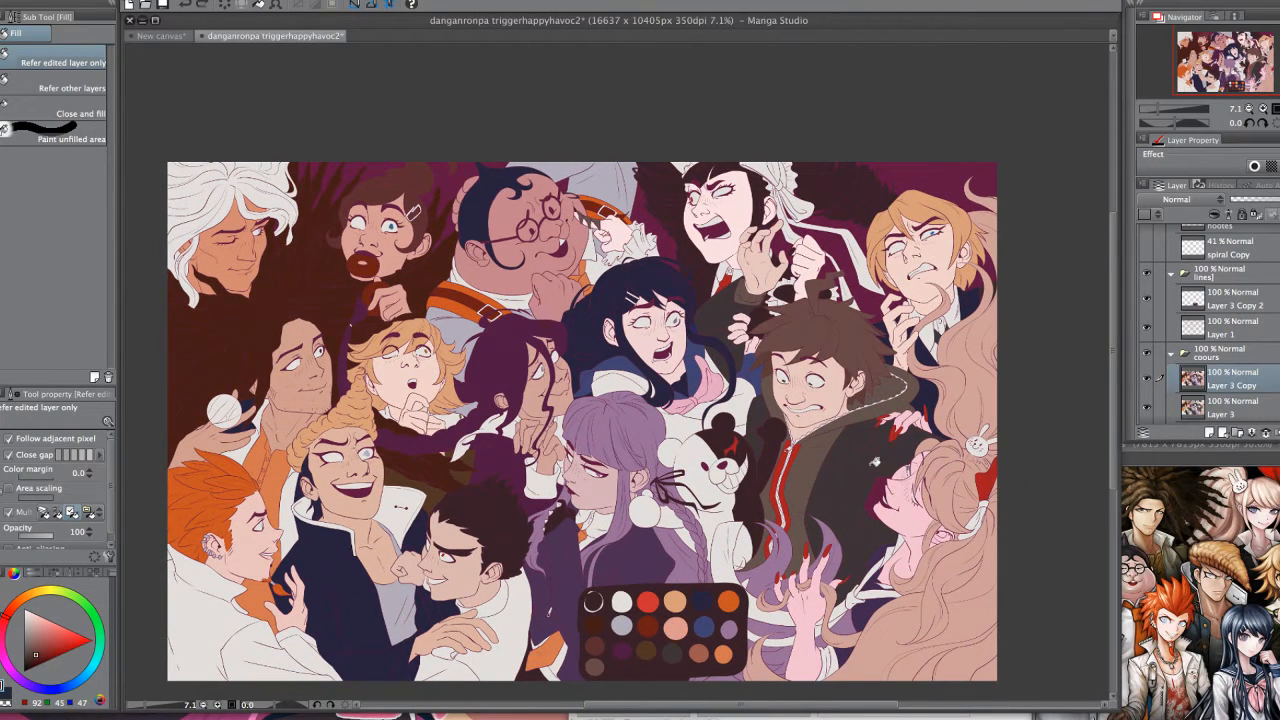
- Fill the brunette's hair clip with a sampled light tone and try two sampled skin tones on the bespectacled man's face
{"action": "left_click", "coordinate": [616, 188], "text": "alt"}
{"action": "left_click", "coordinate": [414, 212]}
{"action": "left_click", "coordinate": [583, 216]}
{"action": "left_click", "coordinate": [903, 520], "text": "alt"}
{"action": "left_click", "coordinate": [556, 223]}
{"action": "key", "text": "ctrl+z"}
{"action": "left_click", "coordinate": [560, 292], "text": "alt"}
{"action": "left_click", "coordinate": [570, 239]}
{"action": "key", "text": "ctrl+z"}
- Fill the hooded boy's ear with his own skin tone and the pink-haired girl's face with her sampled pink
{"action": "left_click", "coordinate": [806, 393], "text": "alt"}
{"action": "left_click", "coordinate": [842, 391]}
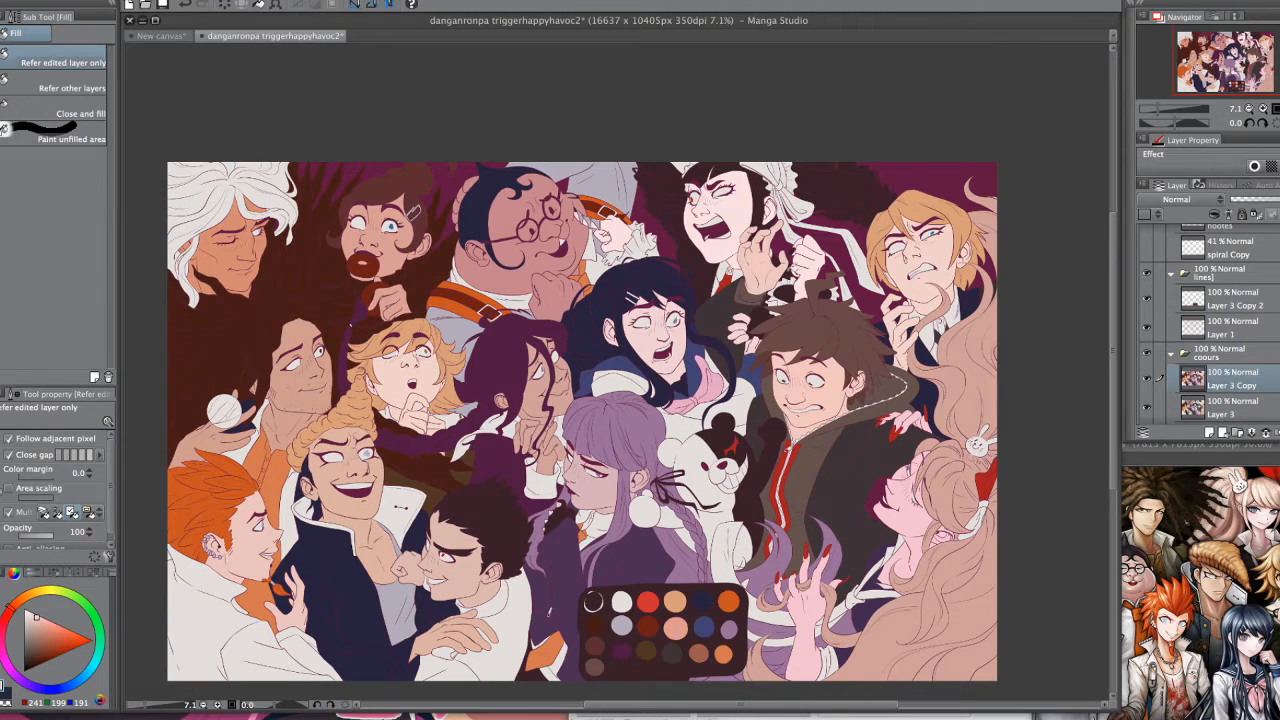
{"action": "left_click", "coordinate": [872, 562], "text": "alt"}
{"action": "left_click", "coordinate": [874, 500]}
- Fill the navy-haired girl's face and neck with a cooler pink skin tone, RGB 229, 186, 189
{"action": "left_click", "coordinate": [806, 393], "text": "alt"}
{"action": "left_click", "coordinate": [648, 338]}
{"action": "key", "text": "ctrl+z"}
{"action": "left_click", "coordinate": [648, 338], "text": "alt"}
{"action": "left_click", "coordinate": [648, 338]}
{"action": "left_click", "coordinate": [676, 373]}
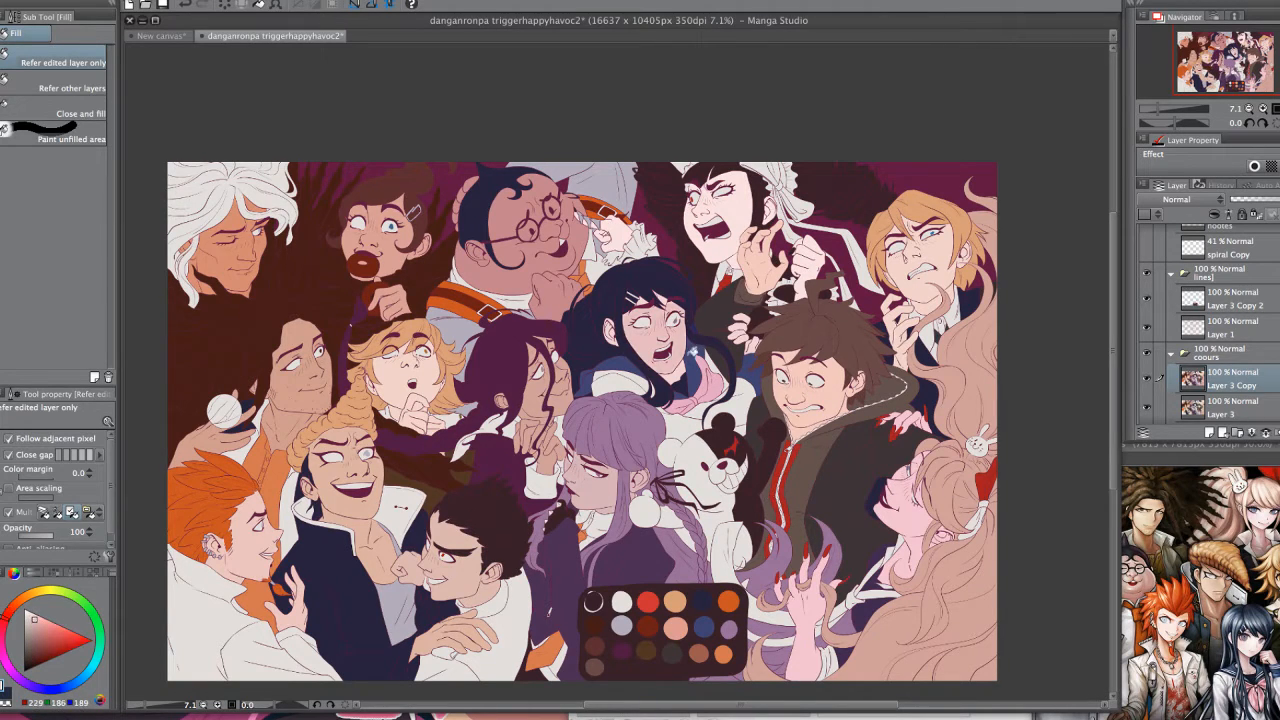
- Fill the purple-haired girl's face with the hooded boy's skin tone, RGB 241, 199, 191, and the thick-browed boy's skin with a darker brown
{"action": "left_click", "coordinate": [785, 349], "text": "alt"}
{"action": "left_click", "coordinate": [598, 478]}
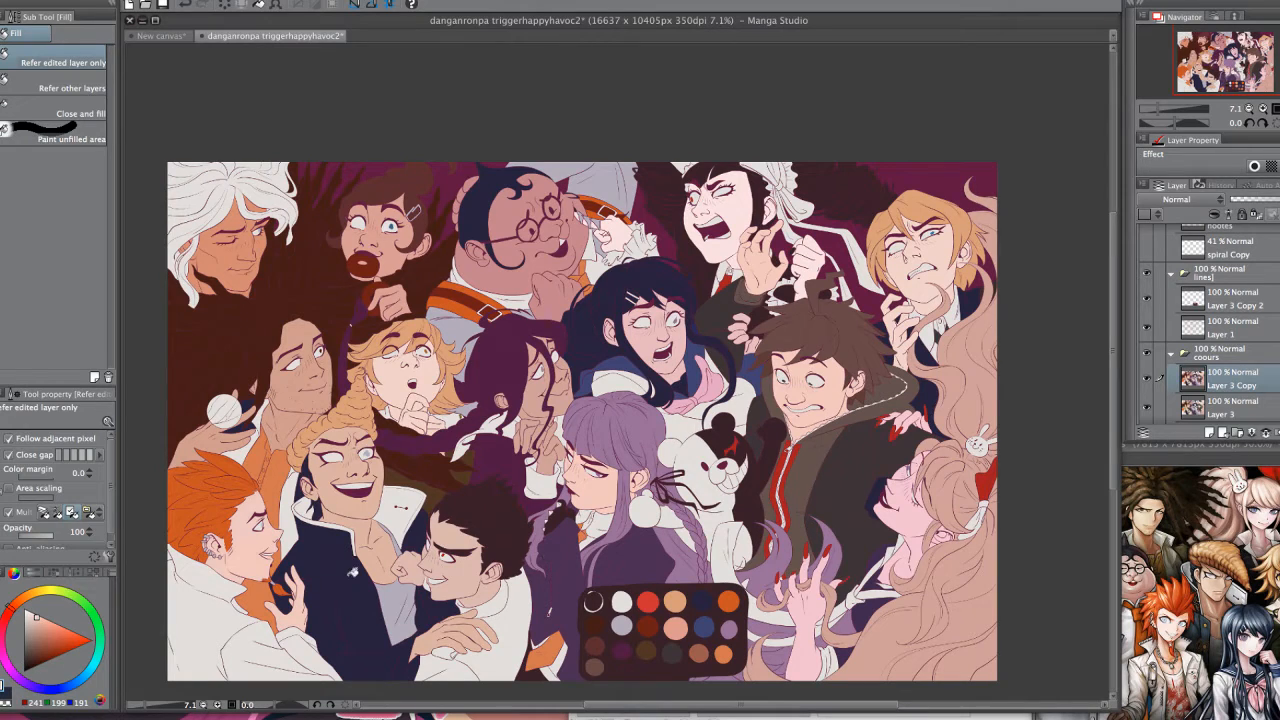
{"action": "left_click", "coordinate": [800, 588], "text": "alt"}
{"action": "left_click", "coordinate": [490, 565]}
- Fill the pompadoured man's face and chest with RGB 216, 157, 149, and sample the newsboy-capped character's skin tone
{"action": "left_click", "coordinate": [350, 472], "text": "alt"}
{"action": "left_click", "coordinate": [350, 472]}
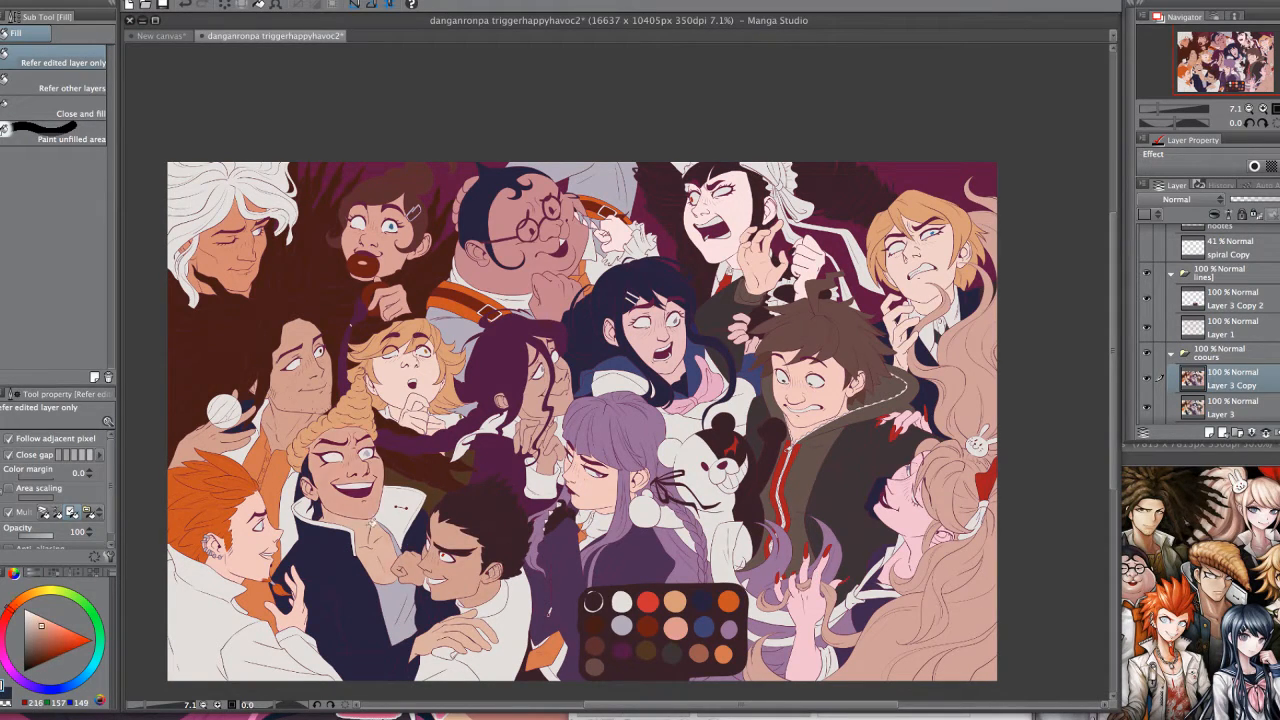
{"action": "left_click", "coordinate": [372, 540]}
{"action": "left_click", "coordinate": [418, 416], "text": "alt"}
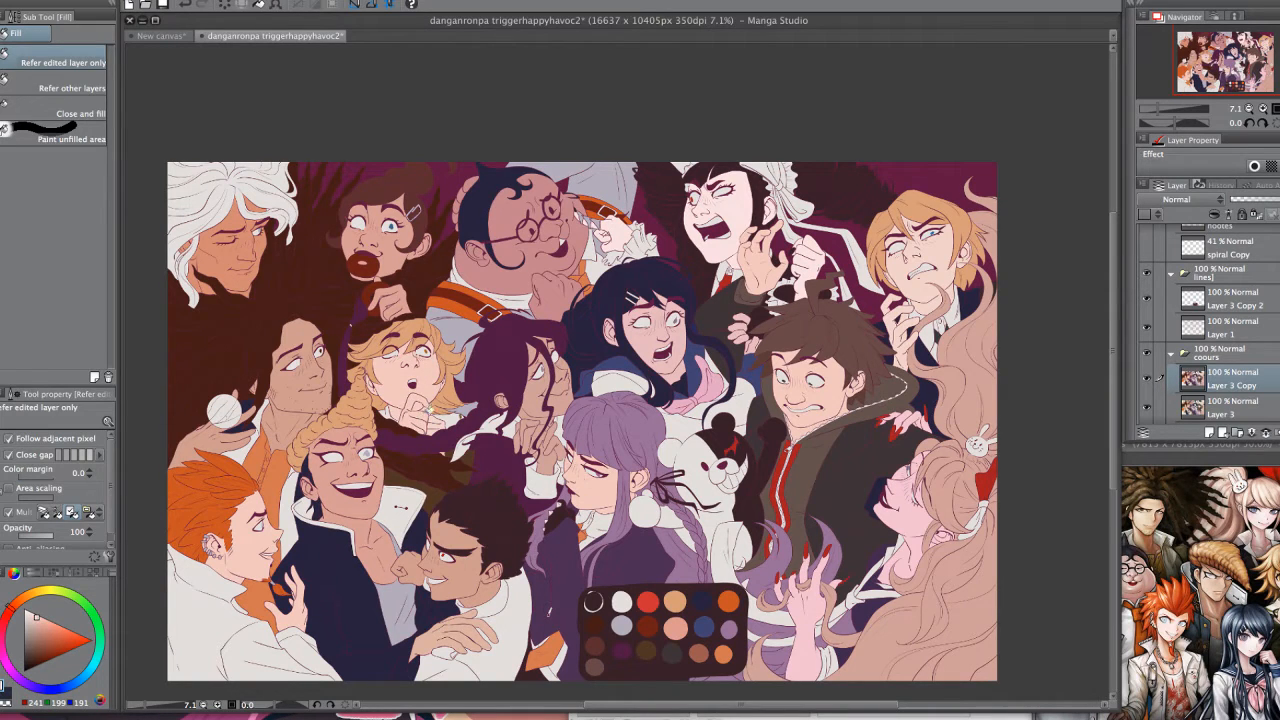
- Compare the picture with the Layer 3 Copy colours off and on, and hide the swatch palette on Layer 3 Copy 2
{"action": "left_click", "coordinate": [1147, 379]}
{"action": "left_click", "coordinate": [1147, 379]}
{"action": "left_click", "coordinate": [1147, 299]}
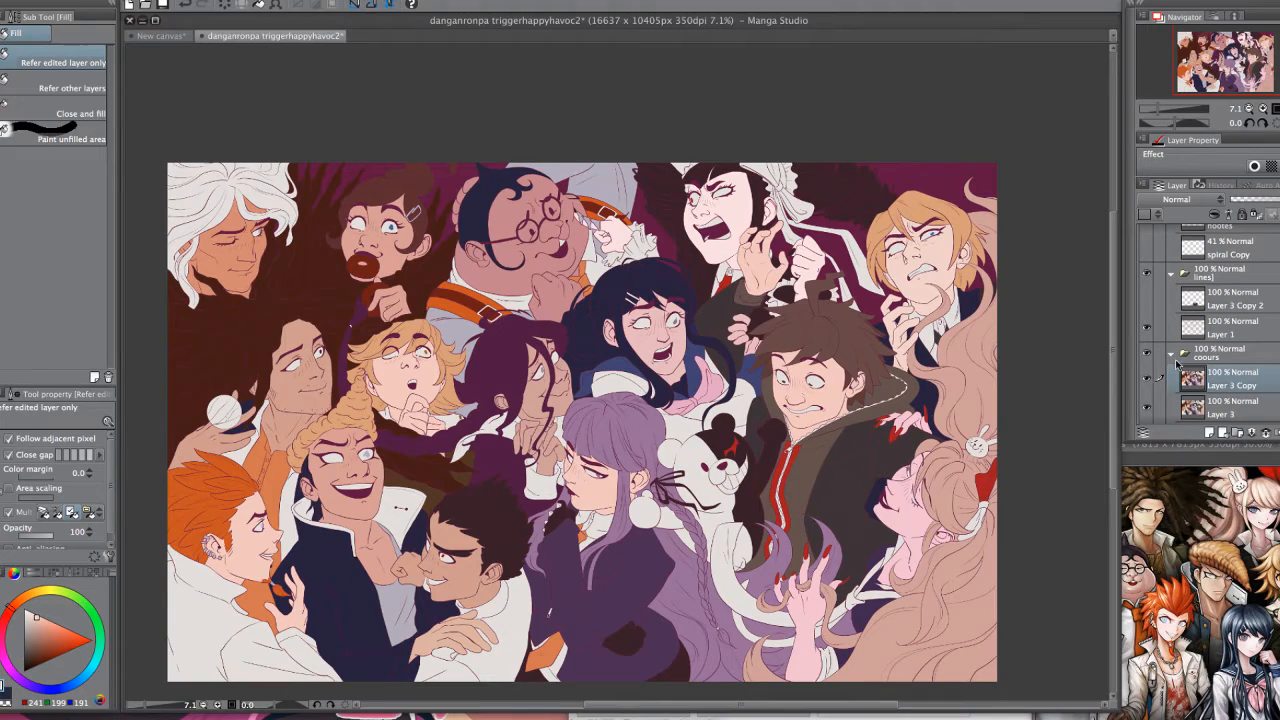
{"action": "scroll", "coordinate": [1175, 409], "scroll_direction": "up", "scroll_amount": 1}
{"action": "left_click", "coordinate": [1147, 321]}
{"action": "left_click", "coordinate": [1147, 321]}
- Fill the hooded boy's zip and the pink-haired girl's nails and hair bow with red, RGB 204, 49, 50
{"action": "left_click", "coordinate": [784, 488]}
{"action": "left_click", "coordinate": [898, 430]}
{"action": "left_click", "coordinate": [986, 481]}
{"action": "left_click", "coordinate": [768, 548]}
{"action": "left_click", "coordinate": [779, 540]}
{"action": "scroll", "coordinate": [707, 562], "scroll_direction": "up", "scroll_amount": 3}
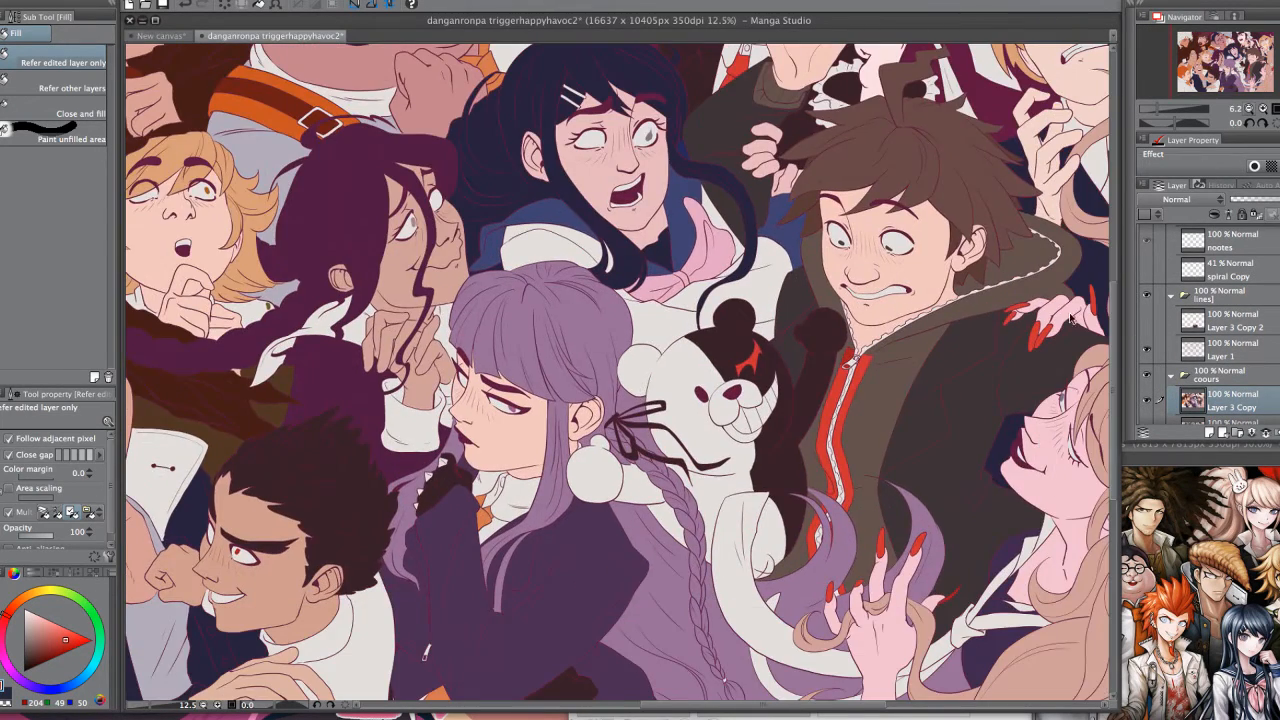
- Make Layer 3 Copy 2 visible again and switch from filling to the Pen tool
{"action": "scroll", "coordinate": [650, 545], "scroll_direction": "down", "scroll_amount": 4}
{"action": "key", "text": "p"}
{"action": "left_click", "coordinate": [1147, 320]}
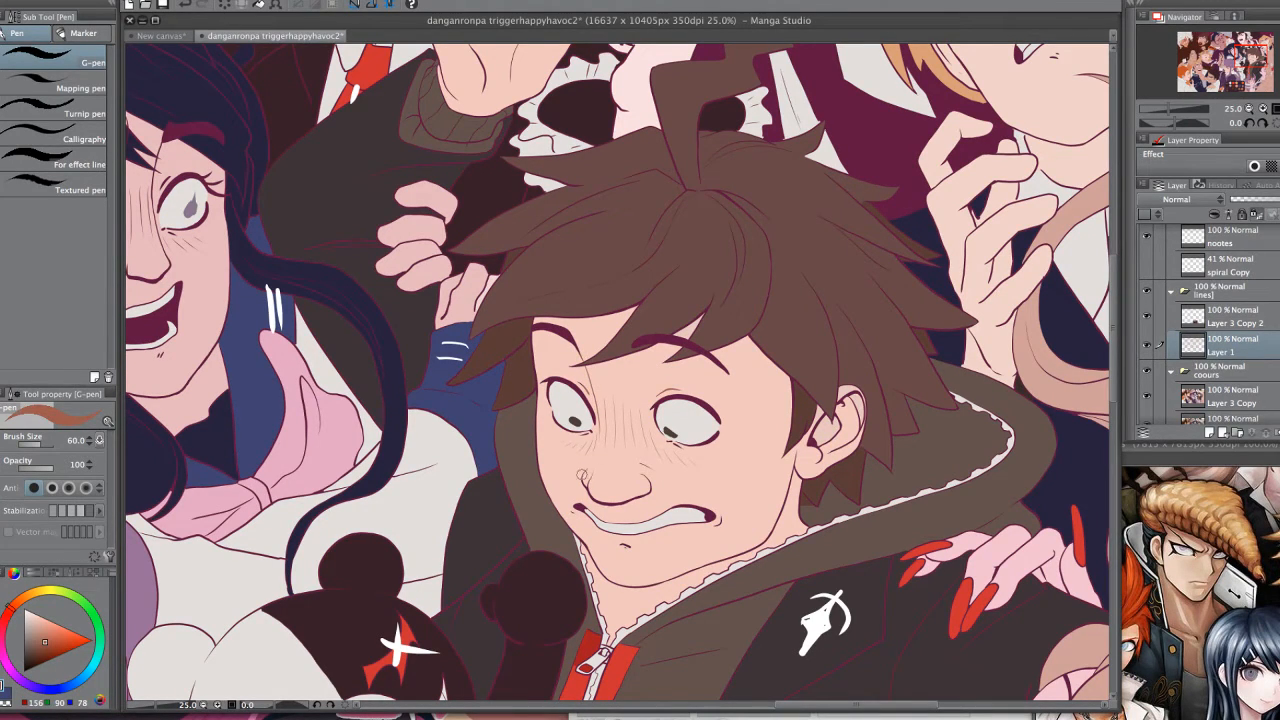
- Recolour the line art of the hooded boy's jaw, cheek and outer ear on Layer 1 in reddish brown, RGB 156, 90, 78
{"action": "scroll", "coordinate": [640, 390], "scroll_direction": "up", "scroll_amount": 3}
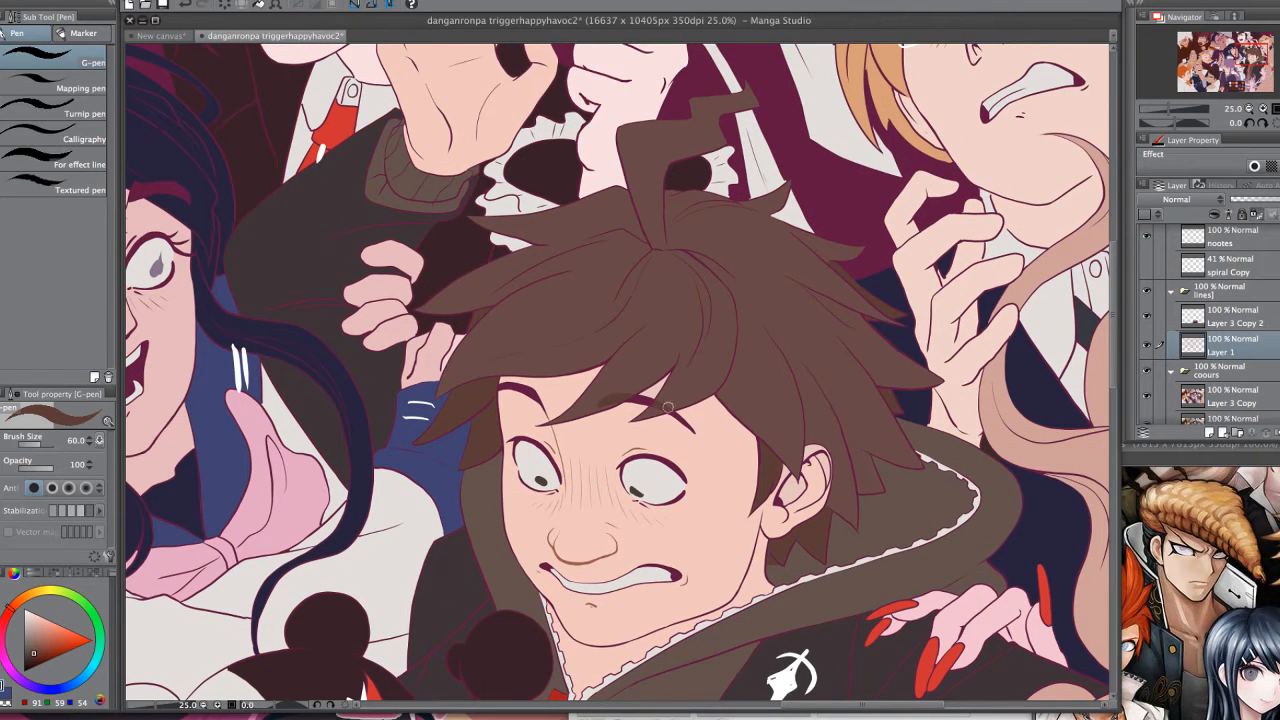
{"action": "left_click", "coordinate": [577, 562], "text": "alt"}
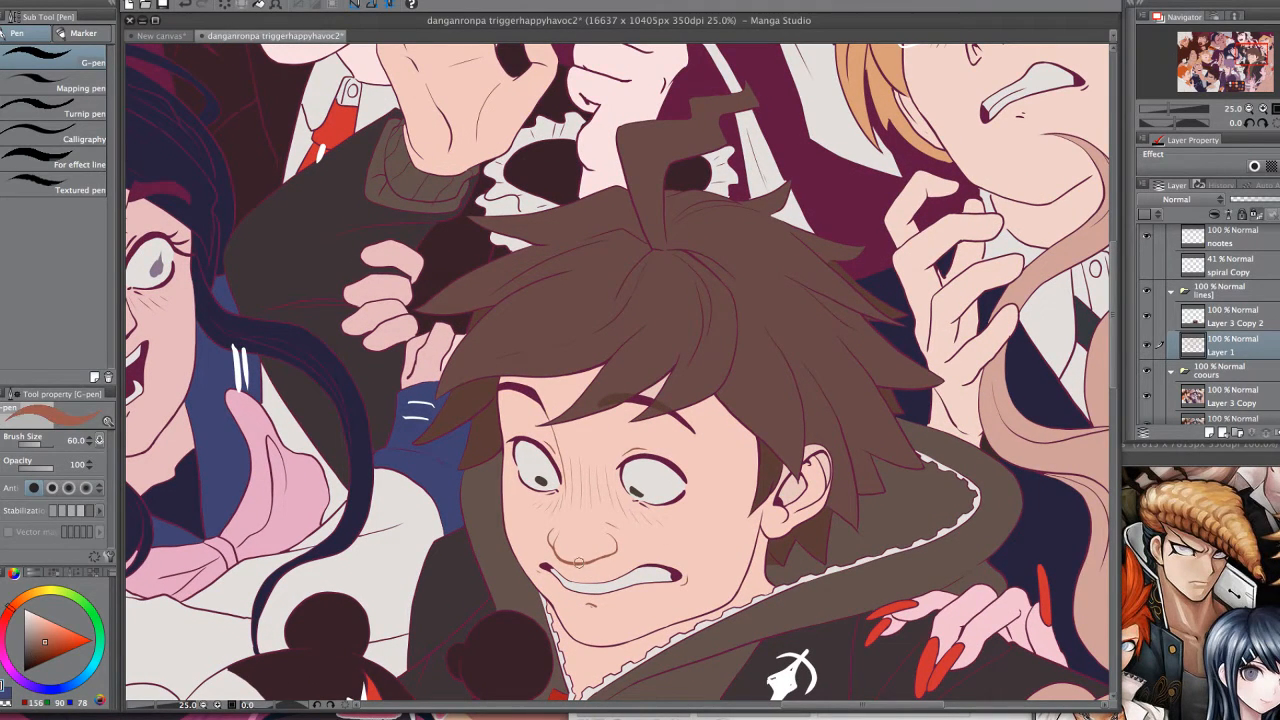
{"action": "mouse_move", "coordinate": [760, 517]}
{"action": "left_mouse_down"}
{"action": "mouse_move", "coordinate": [718, 605]}
{"action": "mouse_move", "coordinate": [660, 628]}
{"action": "mouse_move", "coordinate": [592, 644]}
{"action": "mouse_move", "coordinate": [524, 566]}
{"action": "left_mouse_up"}
{"action": "left_click_drag", "start_coordinate": [497, 398], "coordinate": [500, 481]}
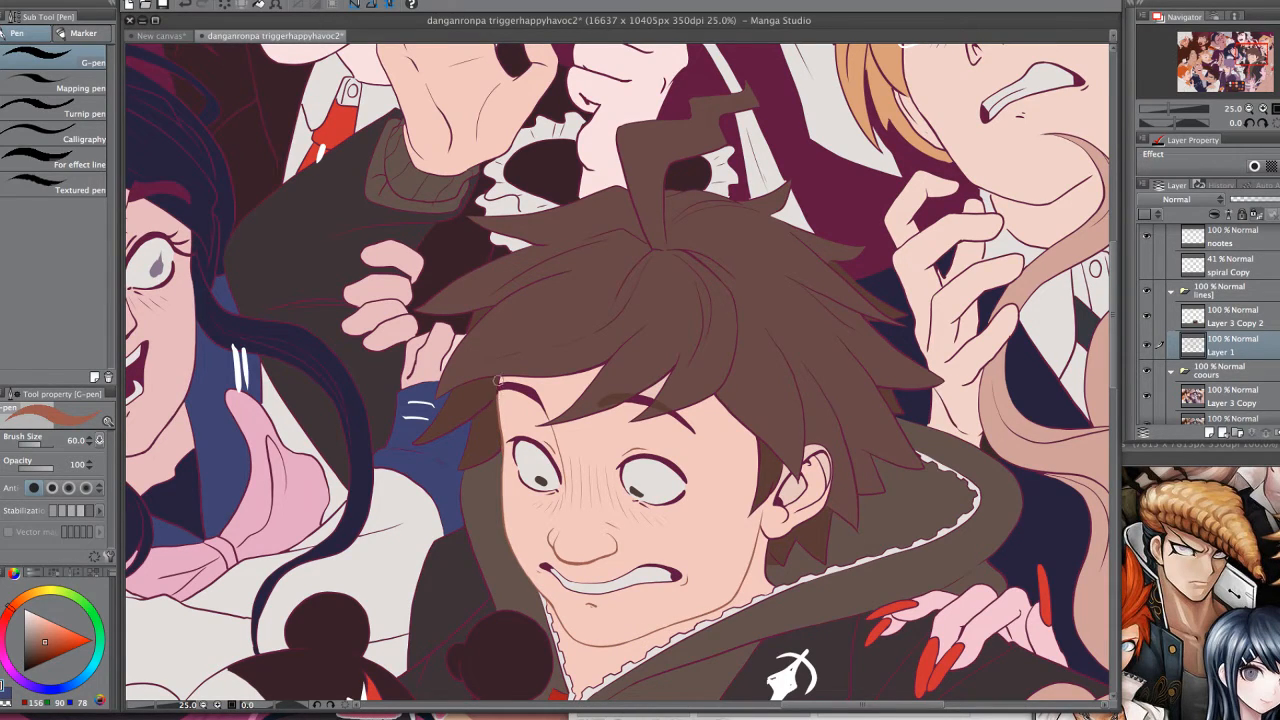
{"action": "mouse_move", "coordinate": [768, 527]}
{"action": "left_mouse_down"}
{"action": "mouse_move", "coordinate": [821, 462]}
{"action": "mouse_move", "coordinate": [788, 520]}
{"action": "left_mouse_up"}
{"action": "mouse_move", "coordinate": [818, 452]}
{"action": "left_mouse_down"}
{"action": "mouse_move", "coordinate": [829, 480]}
{"action": "mouse_move", "coordinate": [795, 520]}
{"action": "left_mouse_up"}
- Touch up the hooded boy's ear lines in reddish brown and redraw his nose line in dark plum, RGB 97, 25, 66
{"action": "left_click", "coordinate": [796, 480], "text": "alt"}
{"action": "left_click_drag", "start_coordinate": [806, 448], "coordinate": [831, 464]}
{"action": "left_click", "coordinate": [795, 493], "text": "alt"}
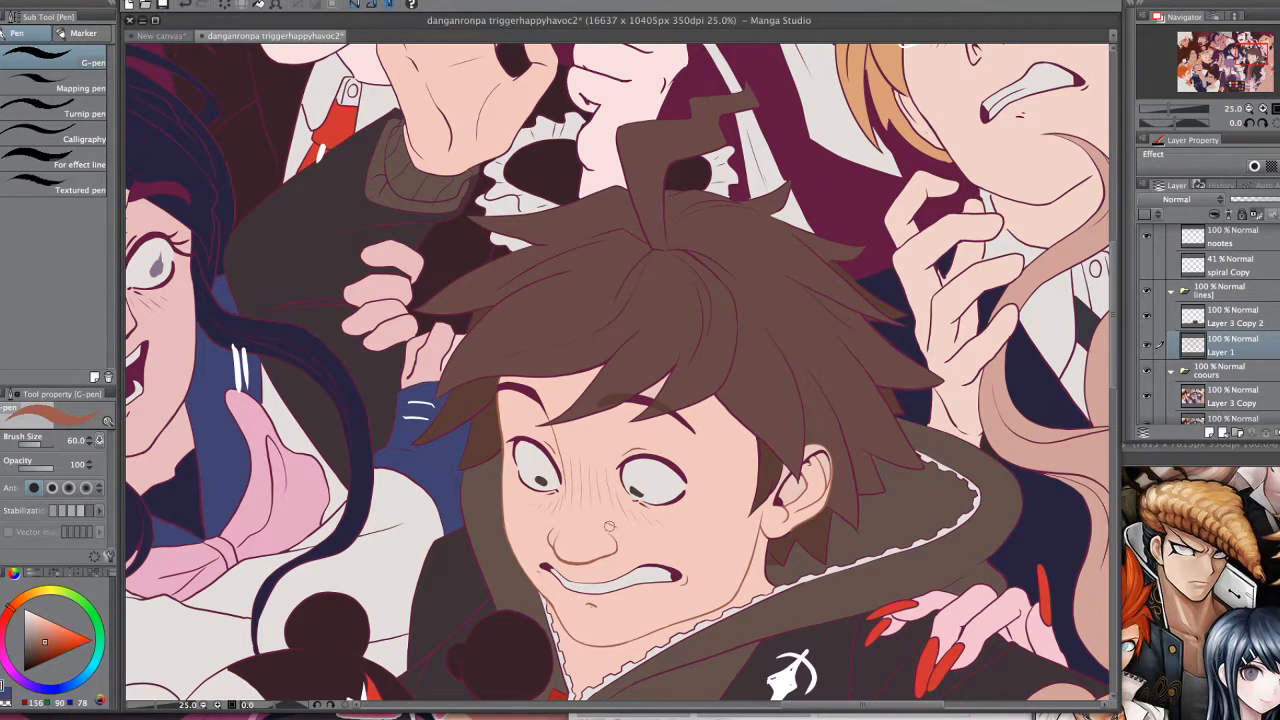
{"action": "left_click", "coordinate": [598, 477], "text": "alt"}
{"action": "mouse_move", "coordinate": [553, 547]}
{"action": "left_mouse_down"}
{"action": "mouse_move", "coordinate": [592, 562]}
{"action": "mouse_move", "coordinate": [613, 551]}
{"action": "left_mouse_up"}
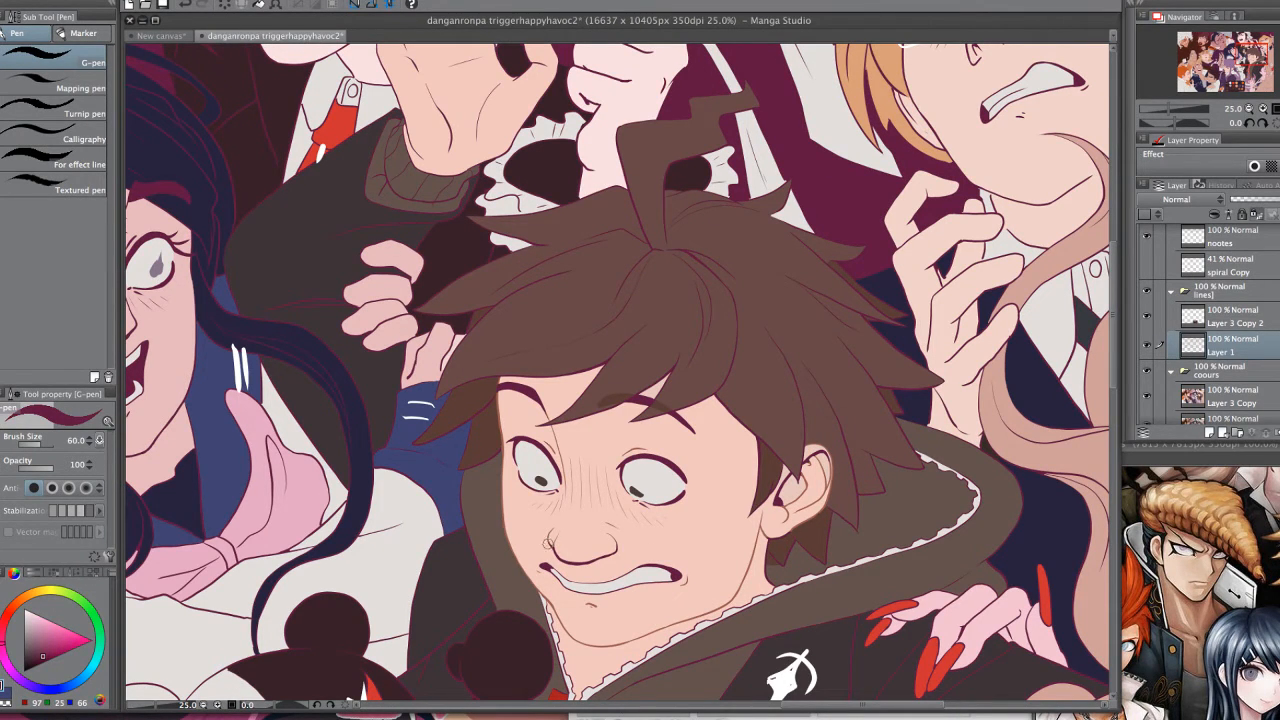
{"action": "mouse_move", "coordinate": [739, 575]}
{"action": "left_mouse_down"}
{"action": "mouse_move", "coordinate": [745, 543]}
{"action": "mouse_move", "coordinate": [756, 637]}
{"action": "left_mouse_up"}
{"action": "left_click", "coordinate": [757, 640], "text": "alt"}
- Recolour the lines of the hooded boy's hair behind his ear on Layer 1 with browns sampled from his hair
{"action": "left_click_drag", "start_coordinate": [542, 217], "coordinate": [562, 522]}
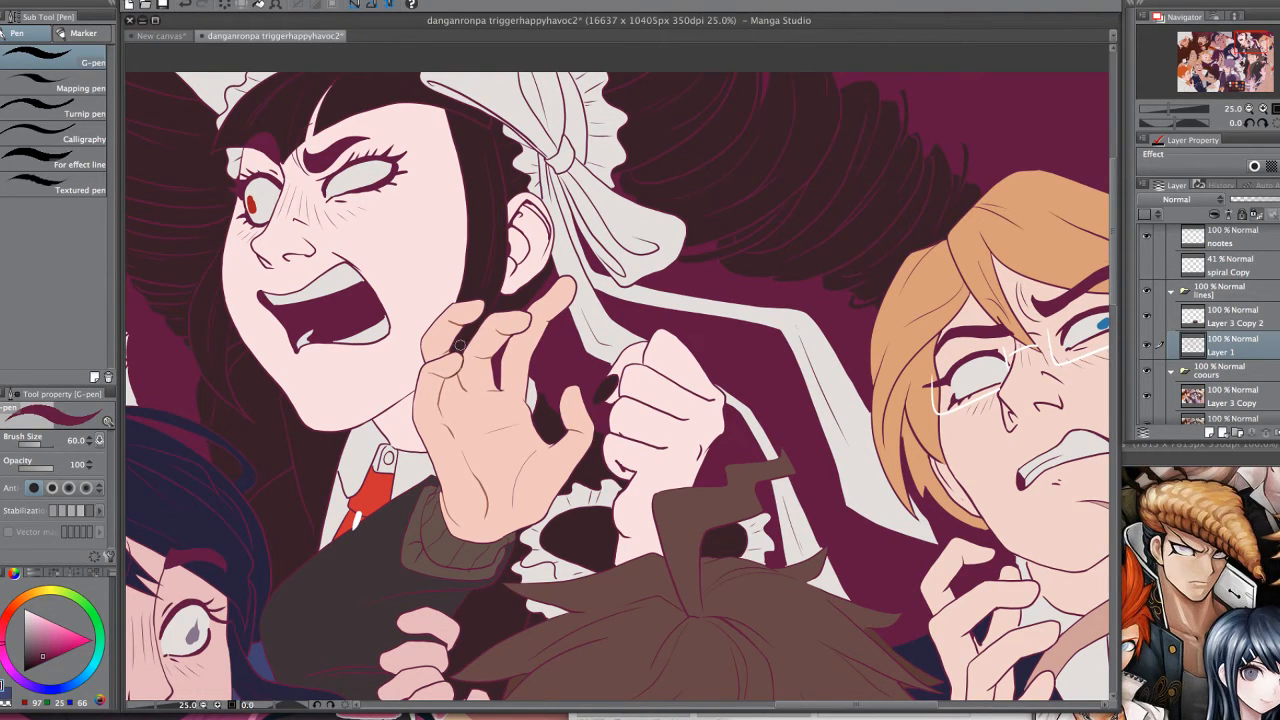
{"action": "scroll", "coordinate": [681, 535], "scroll_direction": "down", "scroll_amount": 5}
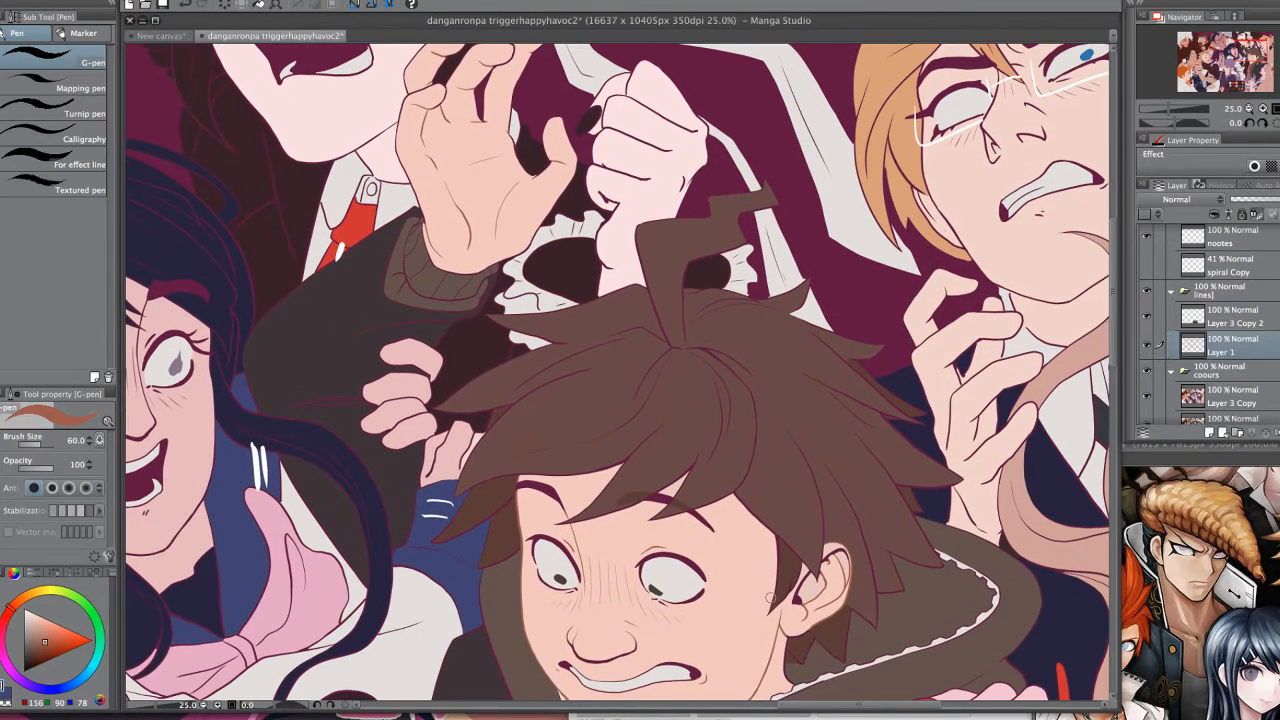
{"action": "left_click", "coordinate": [1190, 398]}
{"action": "key", "text": "g"}
{"action": "left_click", "coordinate": [1230, 345]}
{"action": "left_click_drag", "start_coordinate": [986, 440], "coordinate": [866, 410]}
{"action": "left_click", "coordinate": [722, 596], "text": "alt"}
{"action": "key", "text": "p"}
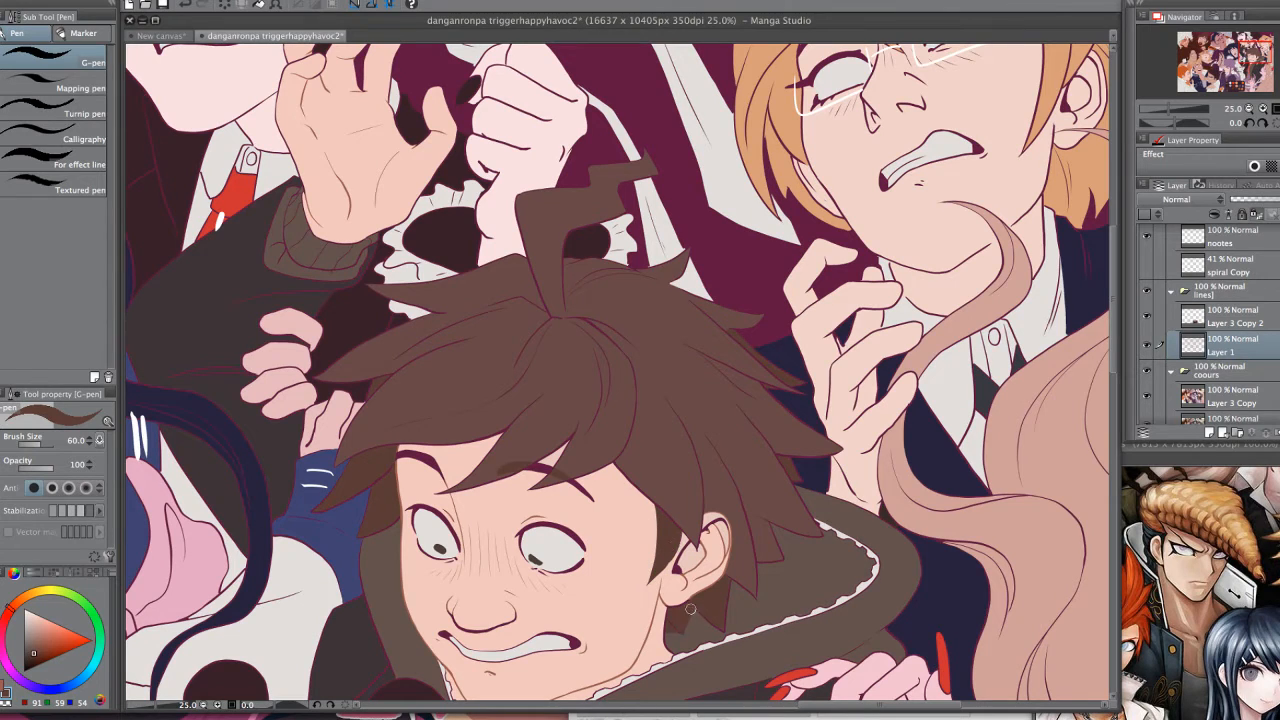
{"action": "mouse_move", "coordinate": [837, 595]}
{"action": "left_mouse_down"}
{"action": "mouse_move", "coordinate": [865, 577]}
{"action": "mouse_move", "coordinate": [839, 597]}
{"action": "left_mouse_up"}
{"action": "left_click", "coordinate": [711, 447], "text": "alt"}
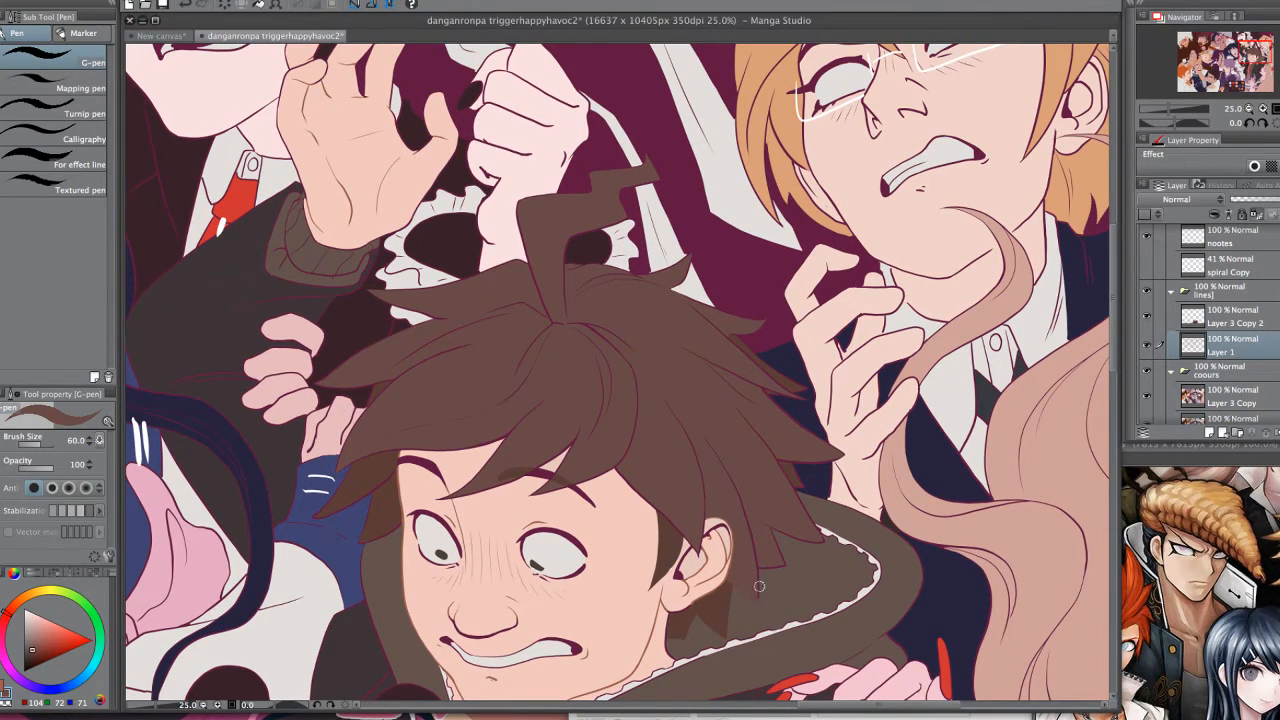
{"action": "mouse_move", "coordinate": [854, 559]}
{"action": "left_mouse_down"}
{"action": "mouse_move", "coordinate": [826, 421]}
{"action": "mouse_move", "coordinate": [836, 375]}
{"action": "left_mouse_up"}
- Recolour the outline of the boy's hood with the G-pen in a sampled greyish brown, RGB 99, 82, 76
{"action": "left_click", "coordinate": [625, 568], "text": "alt"}
{"action": "left_click_drag", "start_coordinate": [487, 596], "coordinate": [619, 540]}
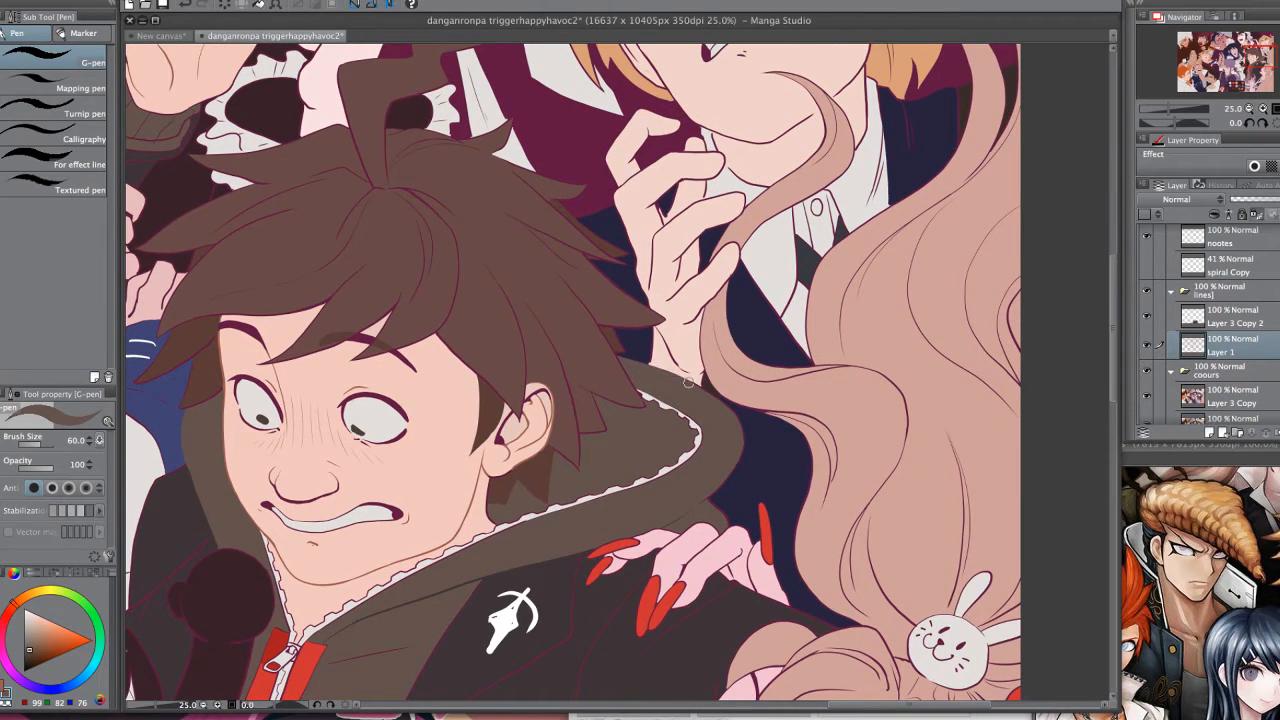
{"action": "left_click", "coordinate": [668, 524], "text": "alt"}
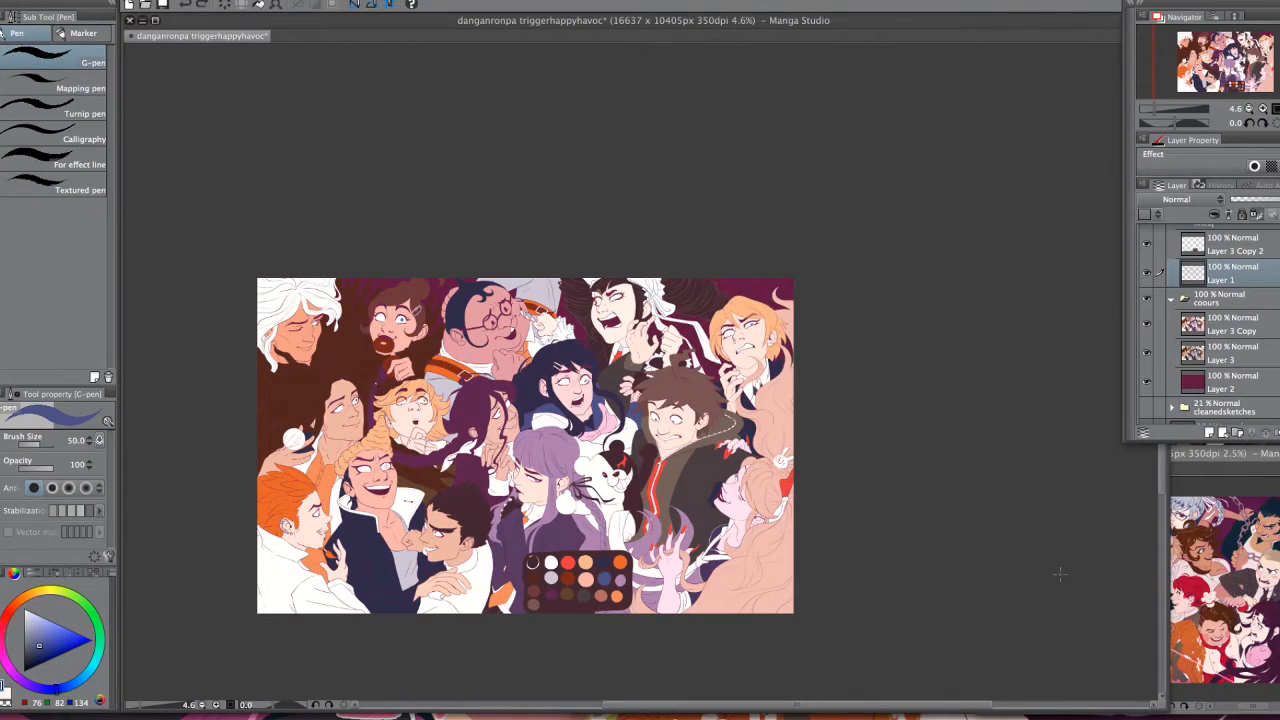
- Compare the adjusted colours with the original ones by repeatedly hiding and showing Layer 3 Copy
{"action": "scroll", "coordinate": [903, 523], "scroll_direction": "left", "scroll_amount": 3}
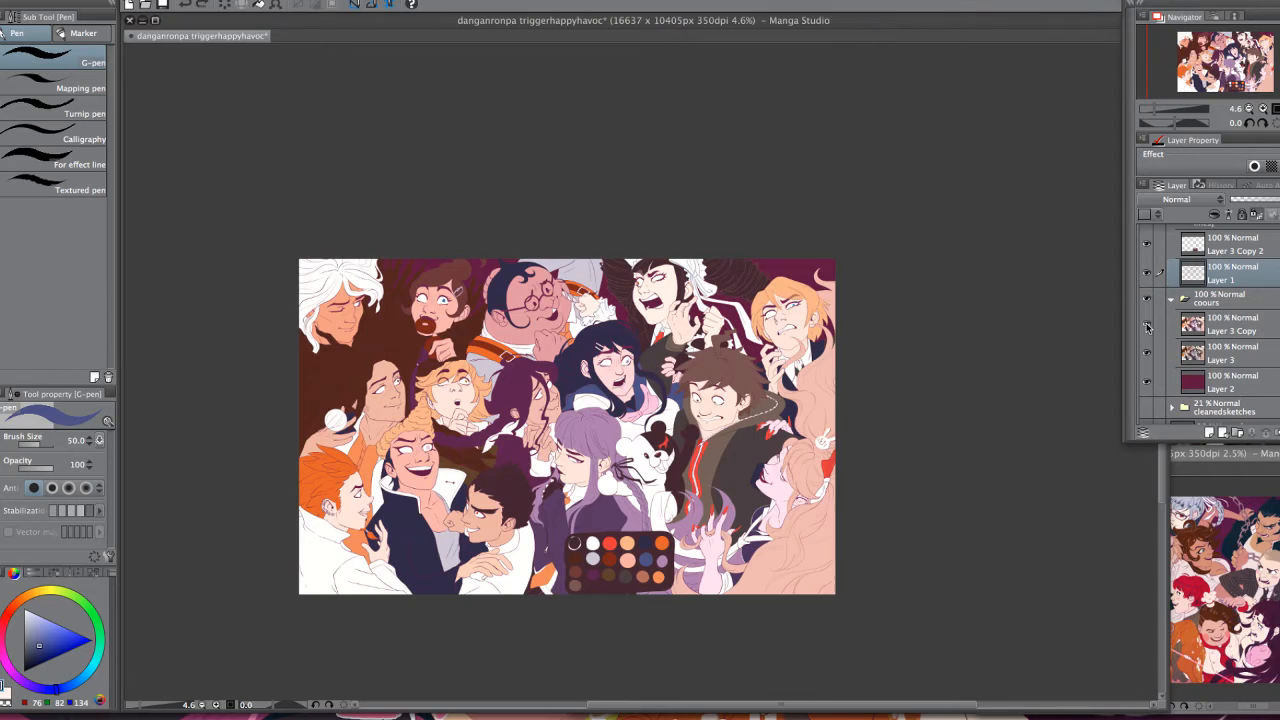
{"action": "left_click", "coordinate": [1147, 326]}
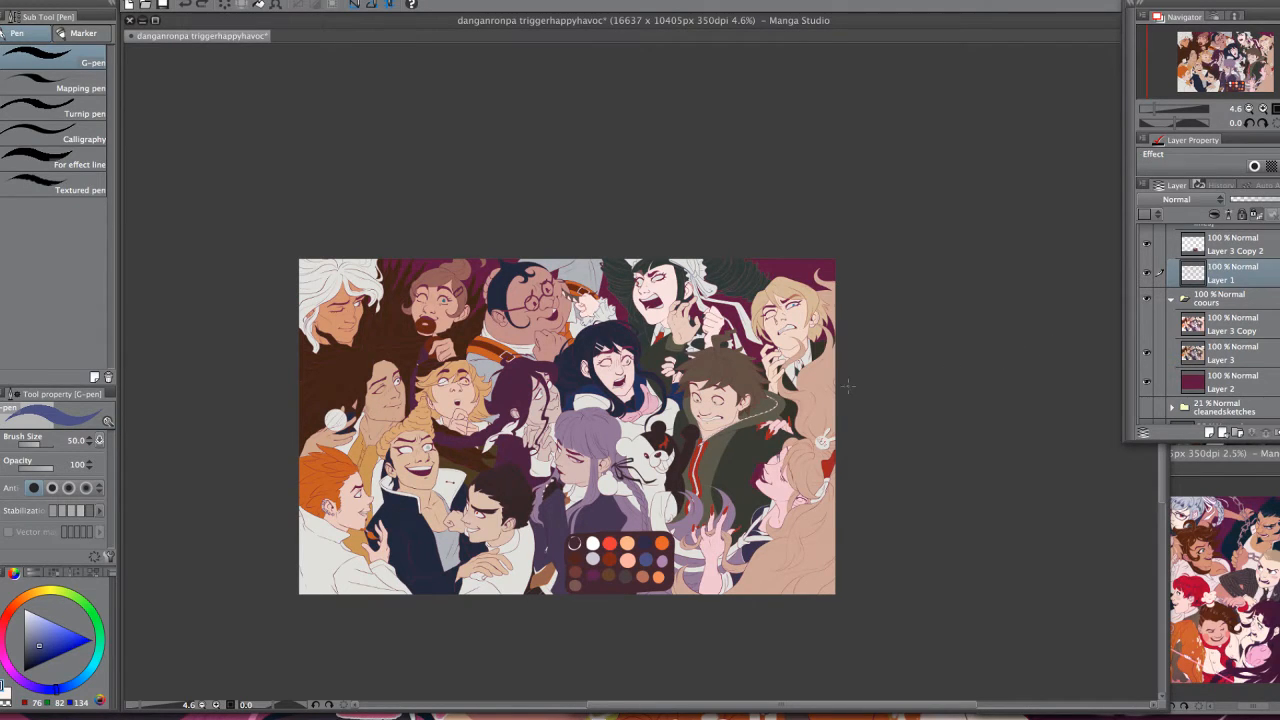
{"action": "left_click", "coordinate": [1147, 324]}
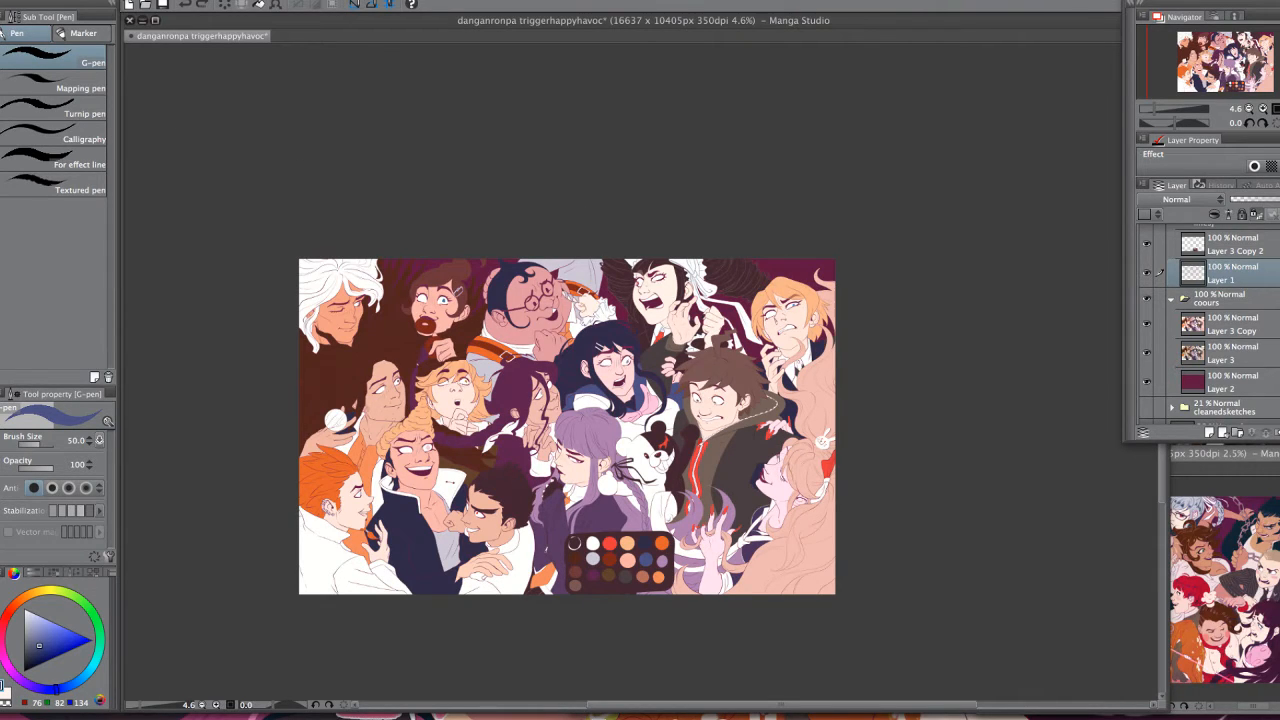
{"action": "key", "text": "h"}
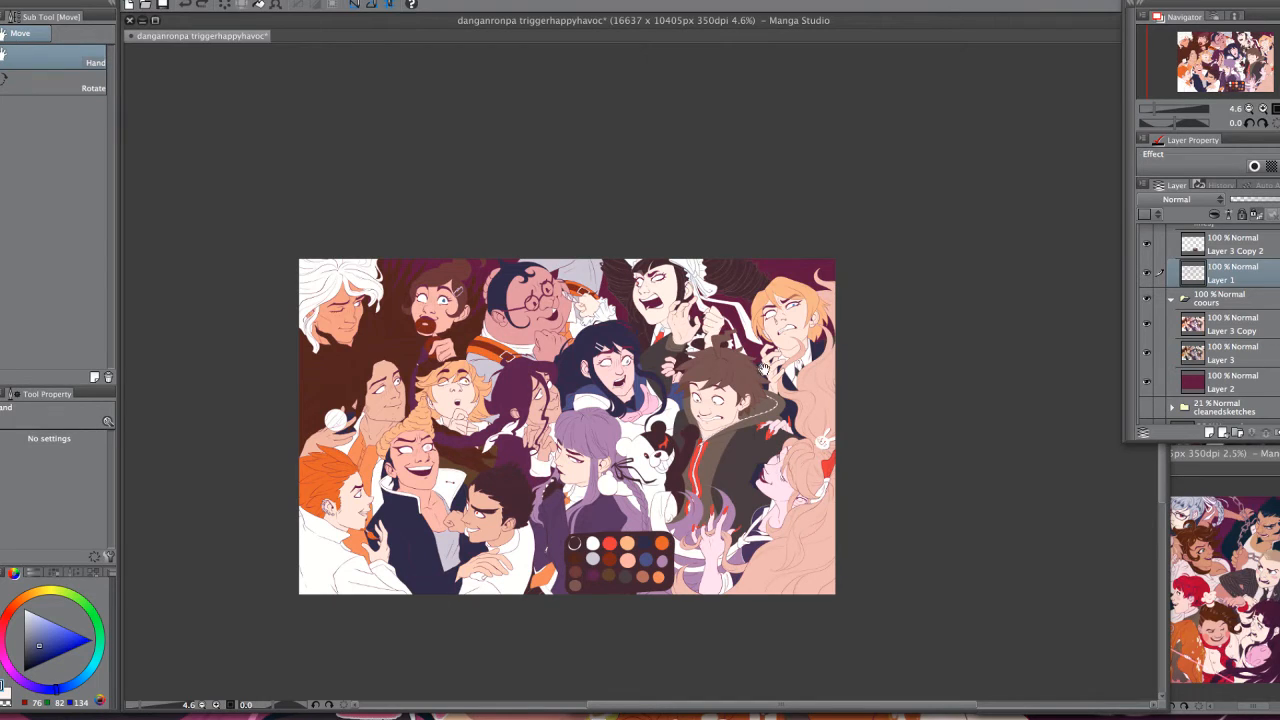
{"action": "left_click", "coordinate": [1147, 326]}
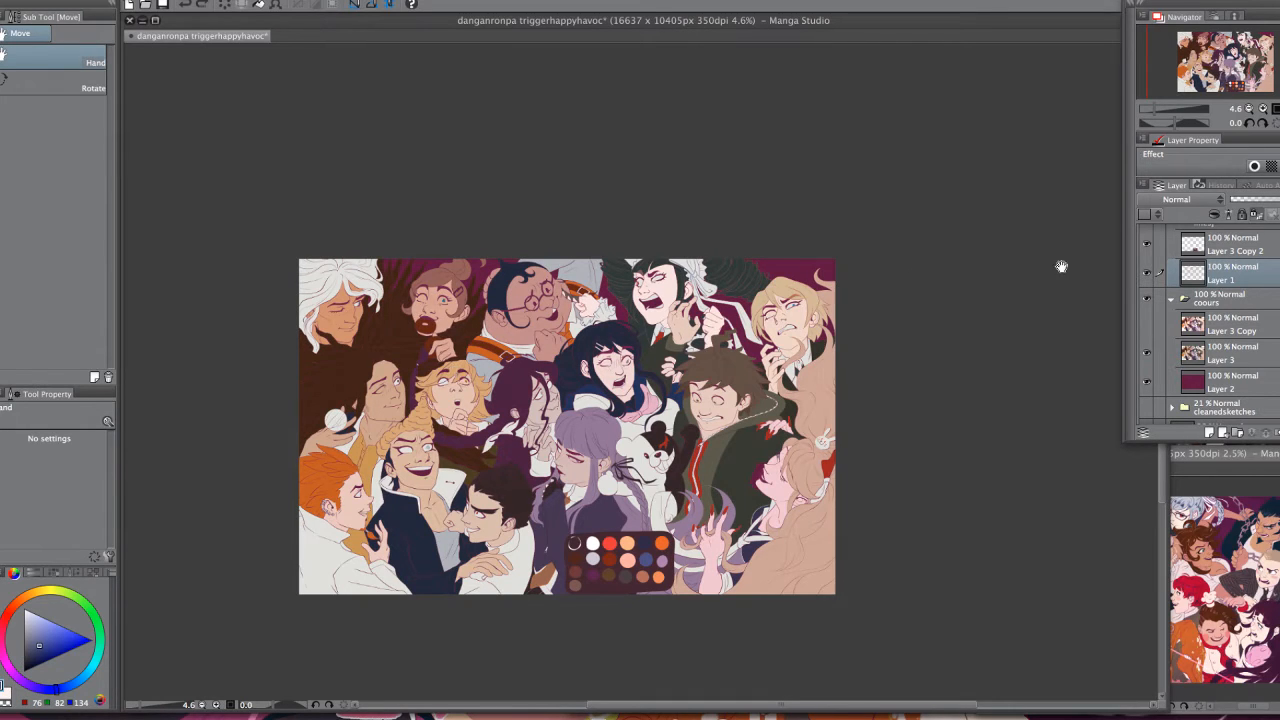
{"action": "left_click", "coordinate": [1147, 326]}
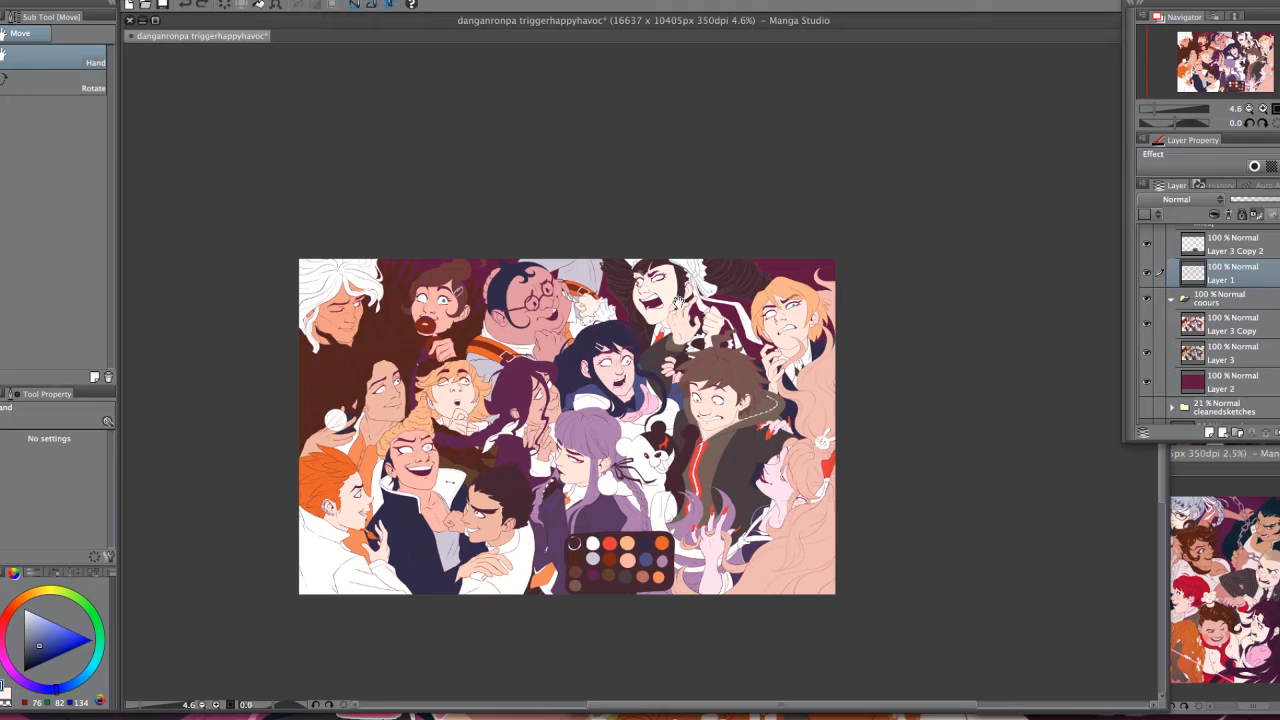
{"action": "left_click", "coordinate": [1147, 326]}
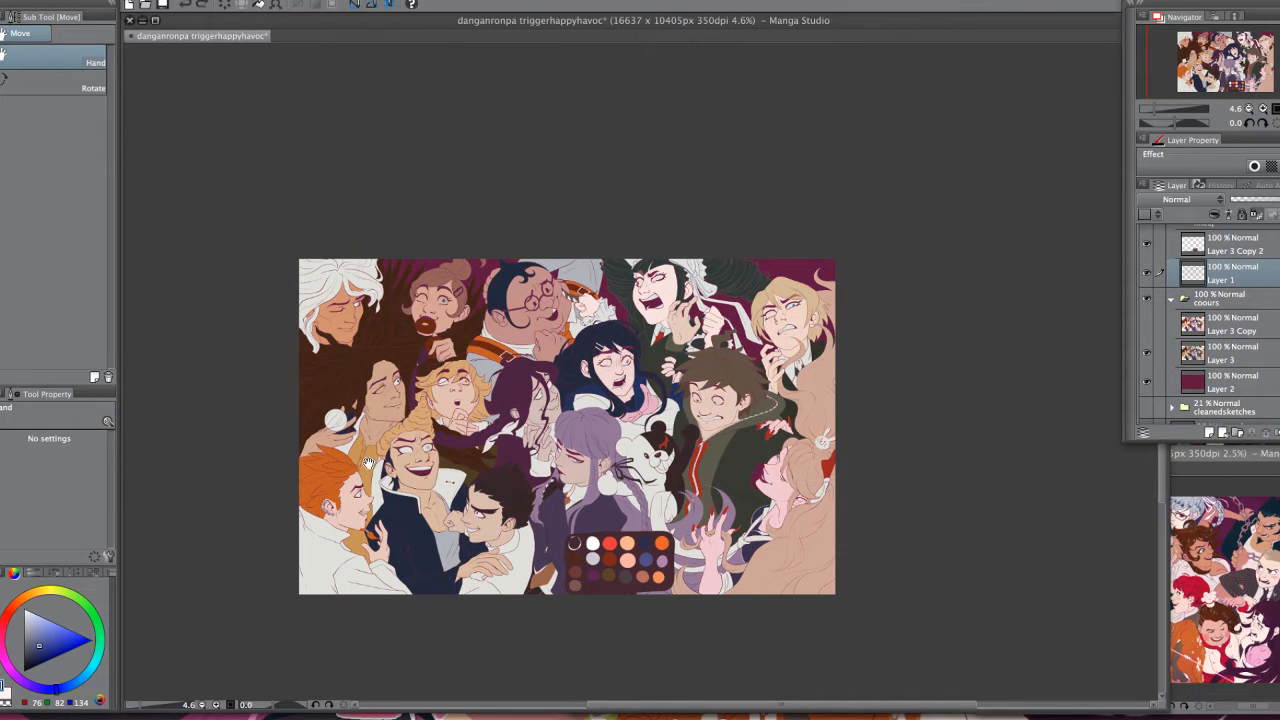
{"action": "left_click", "coordinate": [1147, 327]}
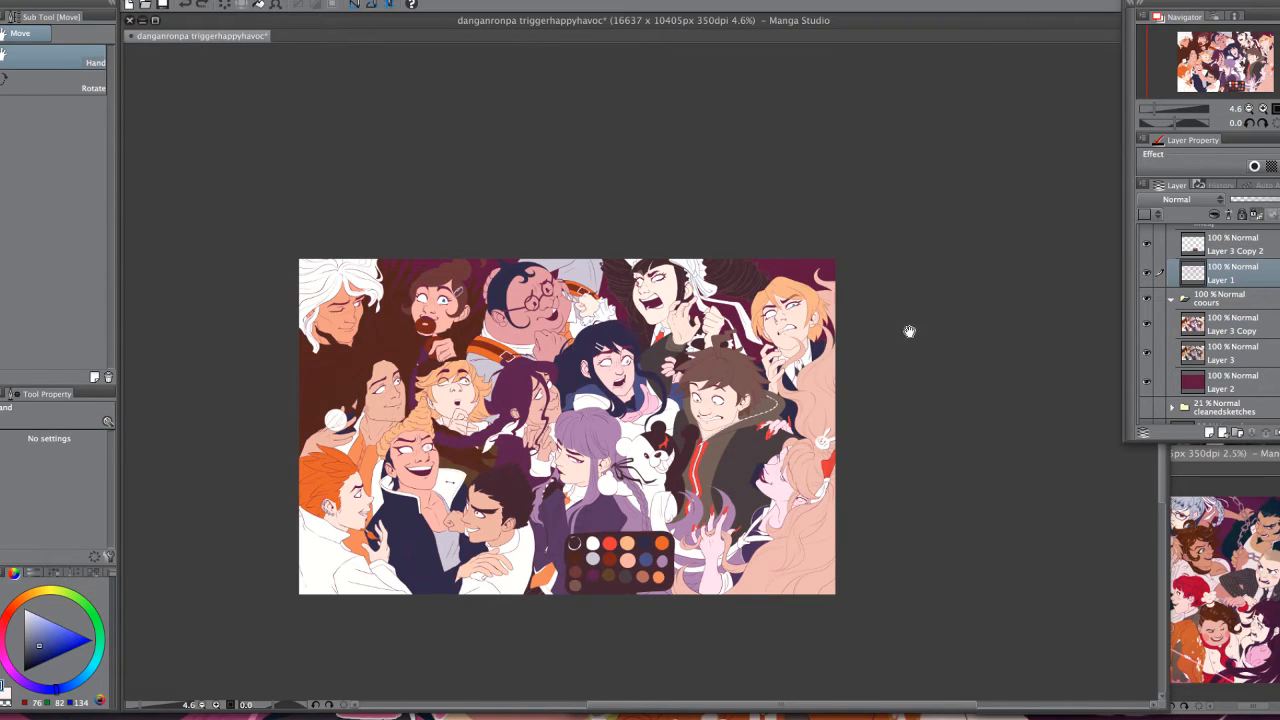
- Hide Layer 3 Copy to show the original colours, and make it the active layer
{"action": "left_click", "coordinate": [1153, 352]}
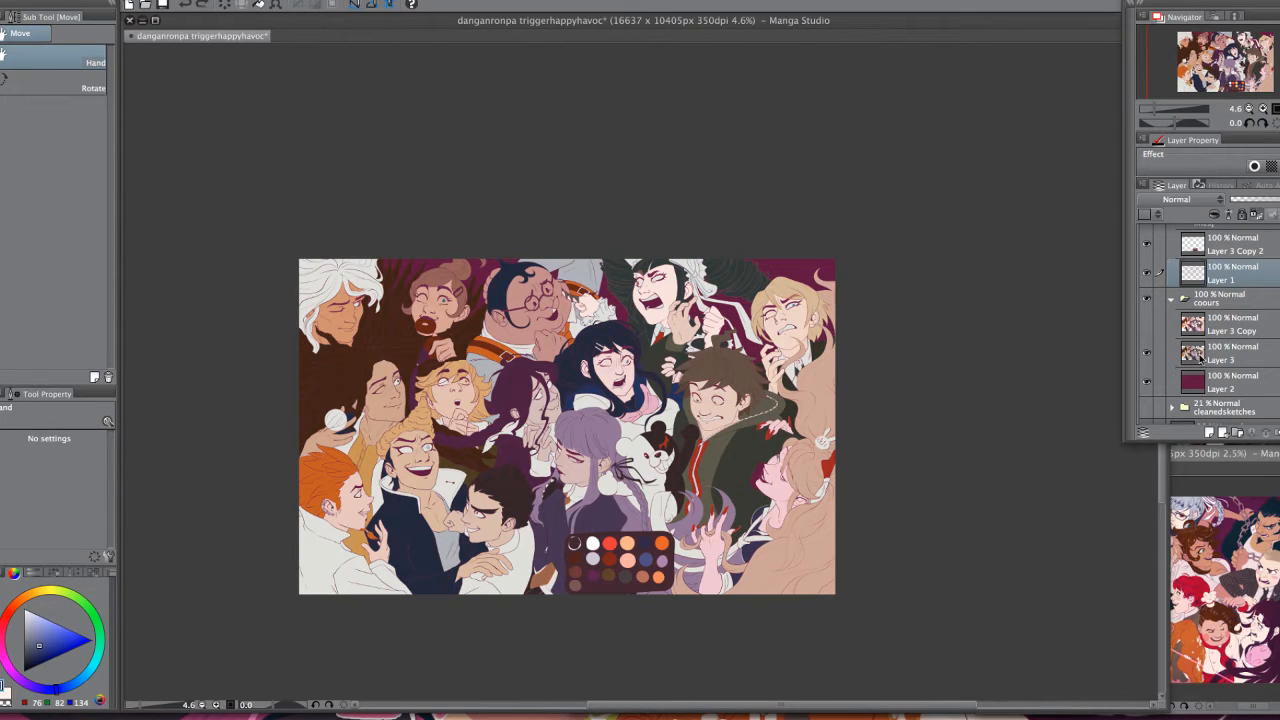
{"action": "left_click", "coordinate": [1202, 356]}
{"action": "left_click", "coordinate": [1206, 334]}
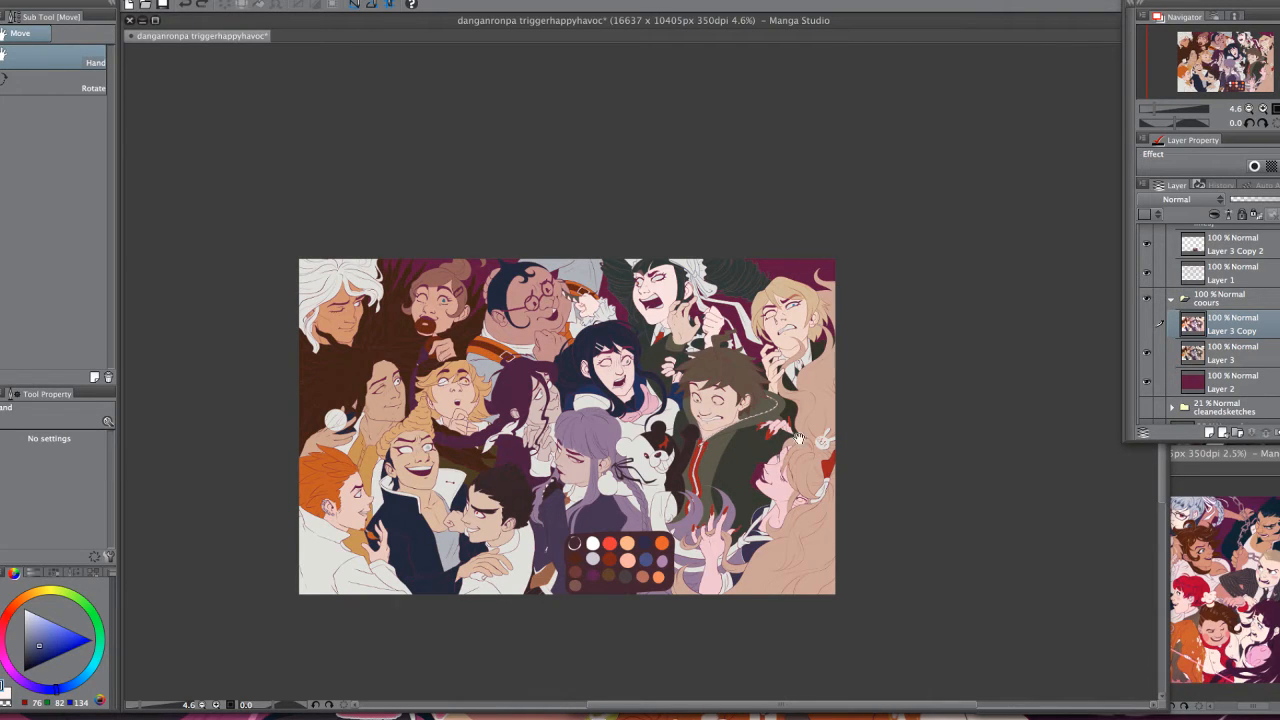
- Show Layer 3 Copy again to bring back the adjusted colours of the illustration
{"action": "left_click", "coordinate": [1156, 326]}
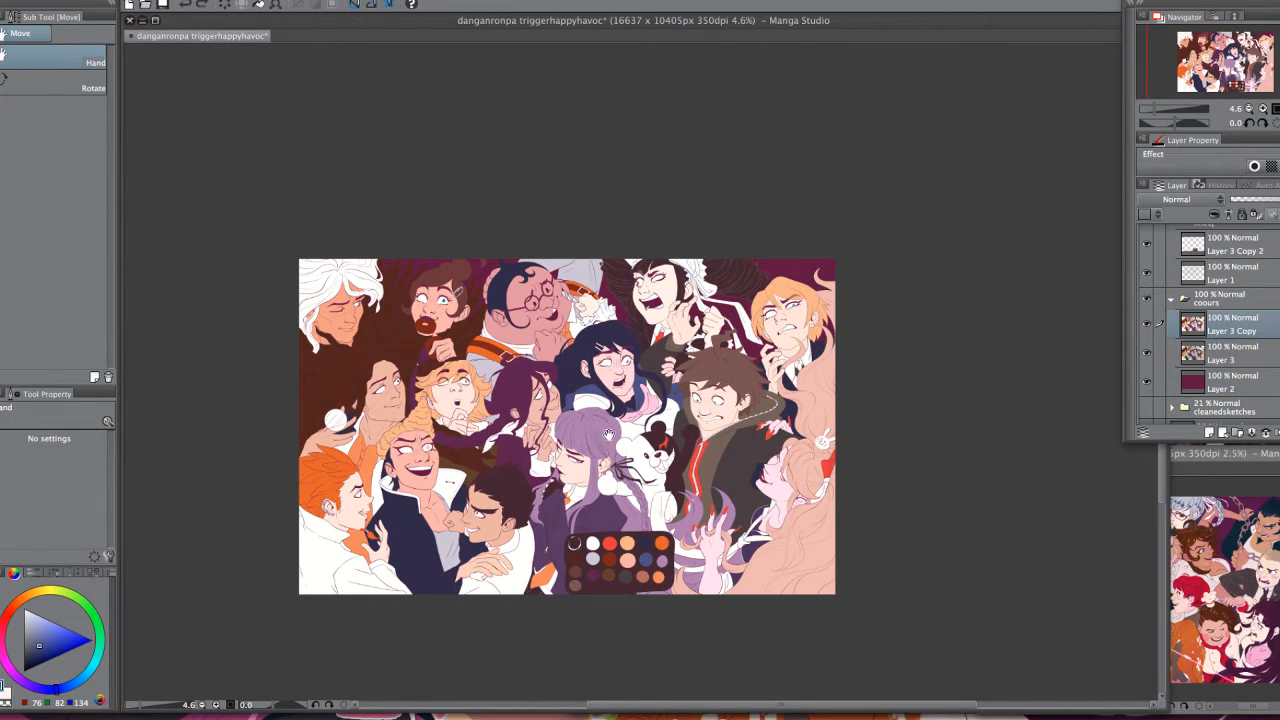
{"action": "left_click", "coordinate": [1262, 108]}
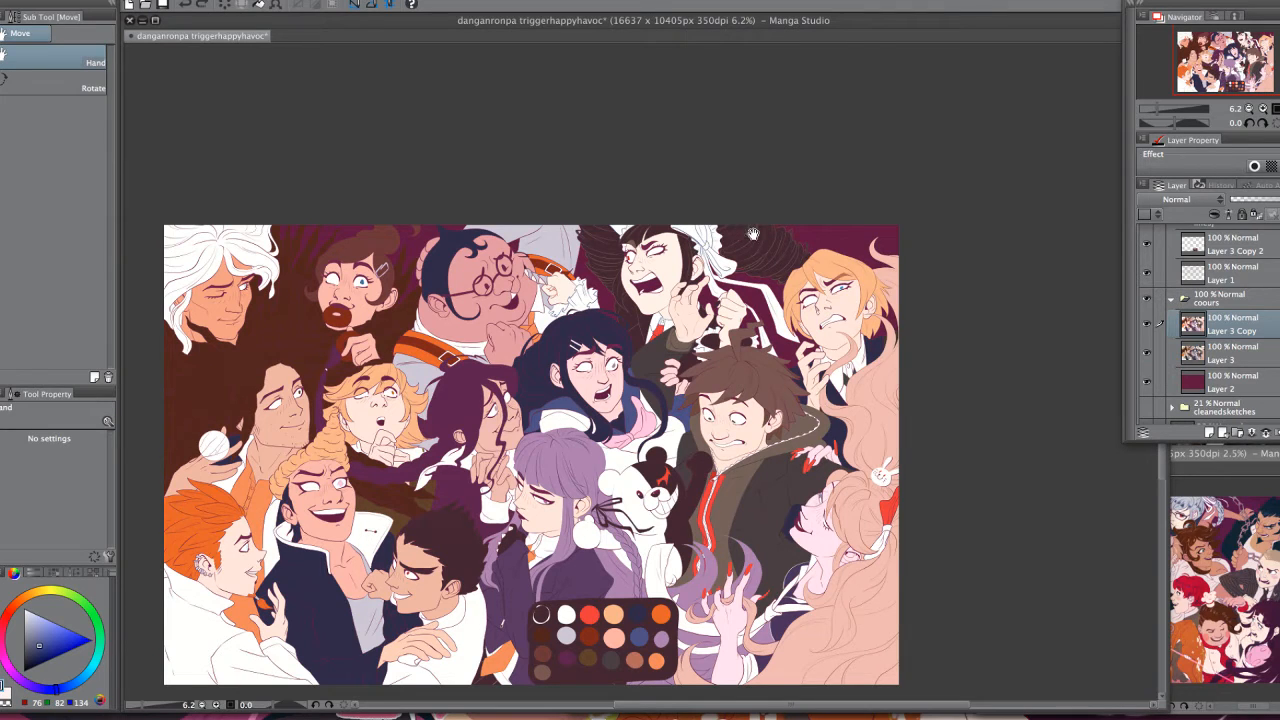
{"action": "left_click_drag", "start_coordinate": [933, 423], "coordinate": [946, 412]}
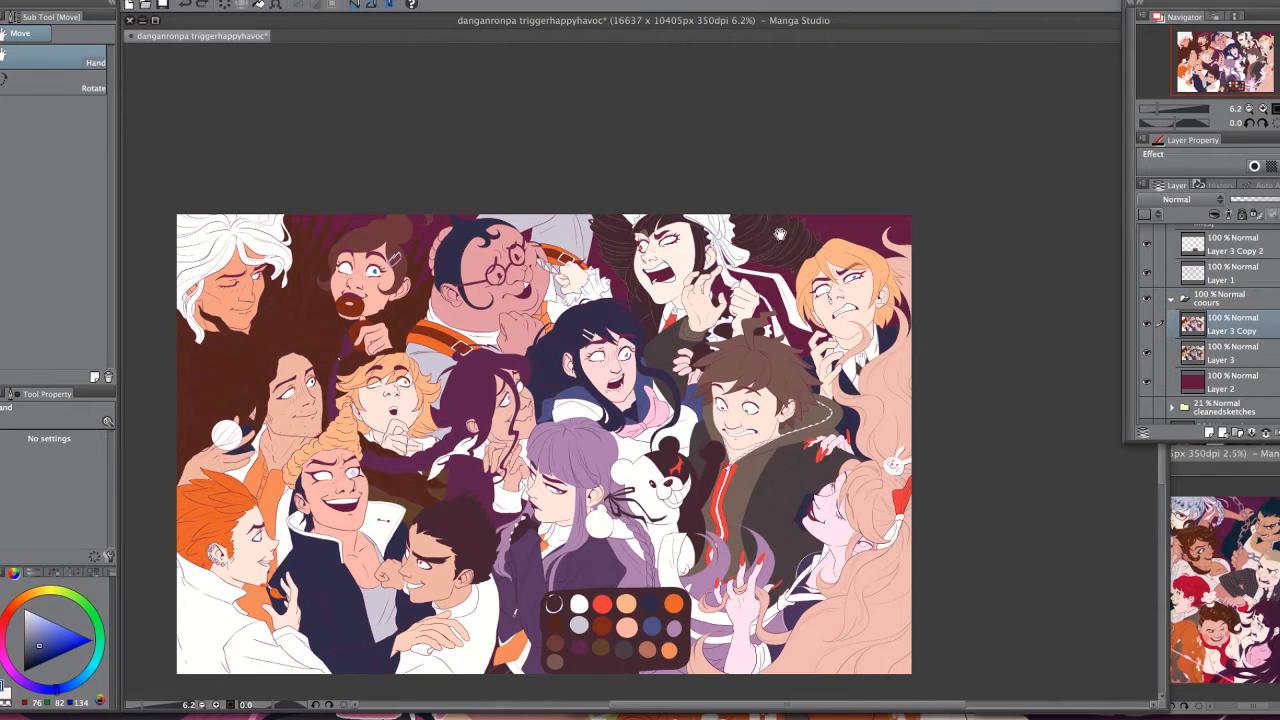
{"action": "left_click_drag", "start_coordinate": [895, 429], "coordinate": [900, 420]}
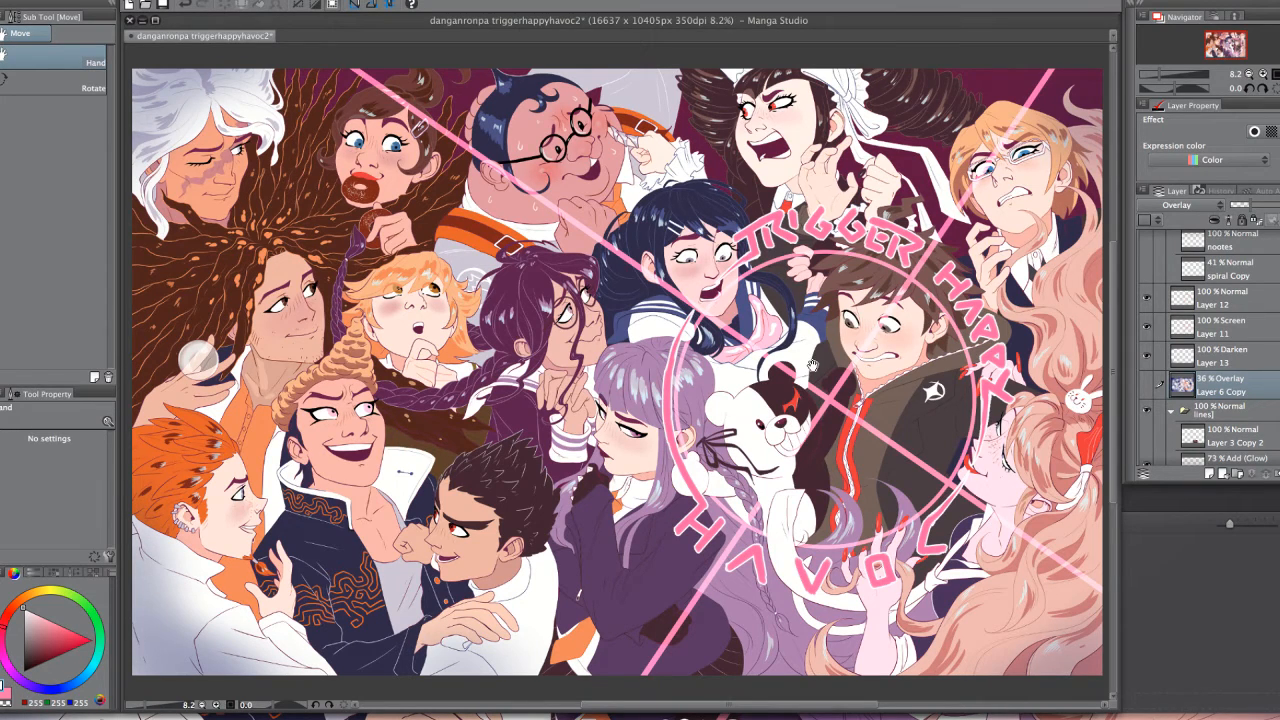
- Sample the red of the hooded boy's jacket, RGB 234, 59, 60, as the drawing colour
{"action": "right_click", "coordinate": [881, 418]}
{"action": "right_click", "coordinate": [926, 436]}
{"action": "right_click", "coordinate": [864, 410]}
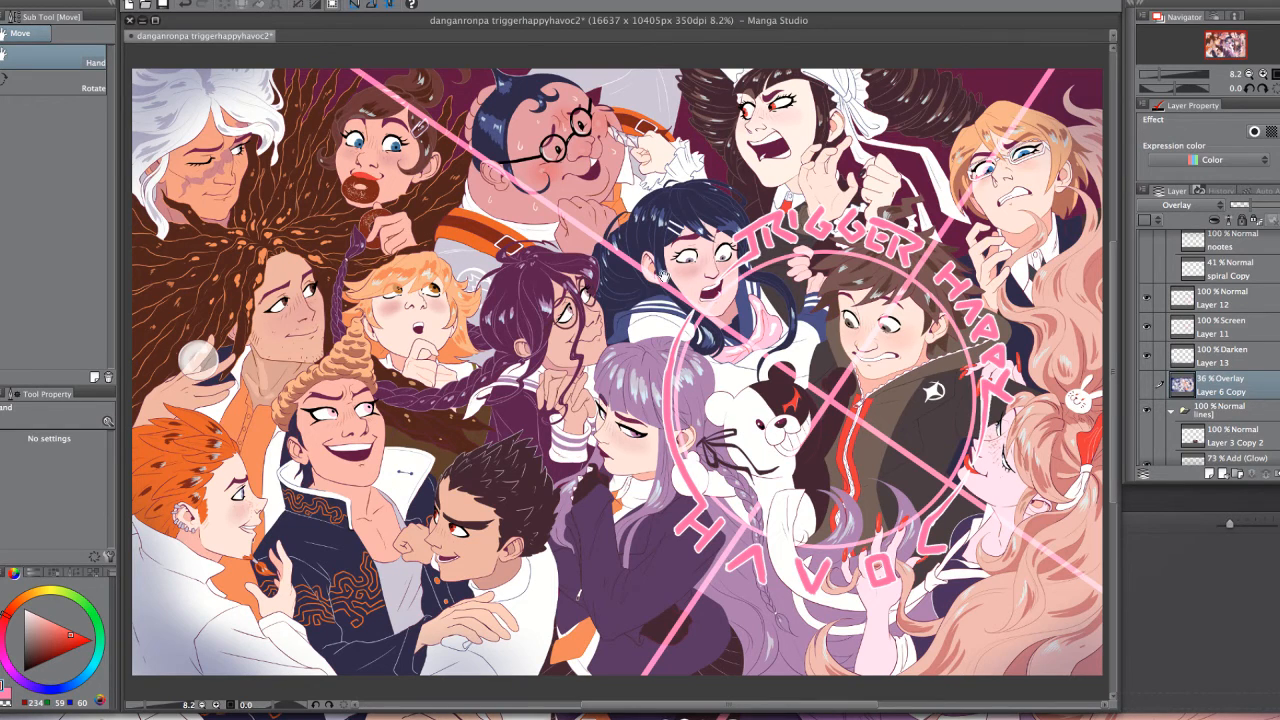
- Preview the effect of the Layer 6 Copy overlay on the finished illustration by showing and hiding it
{"action": "scroll", "coordinate": [1210, 345], "scroll_direction": "down", "scroll_amount": 6}
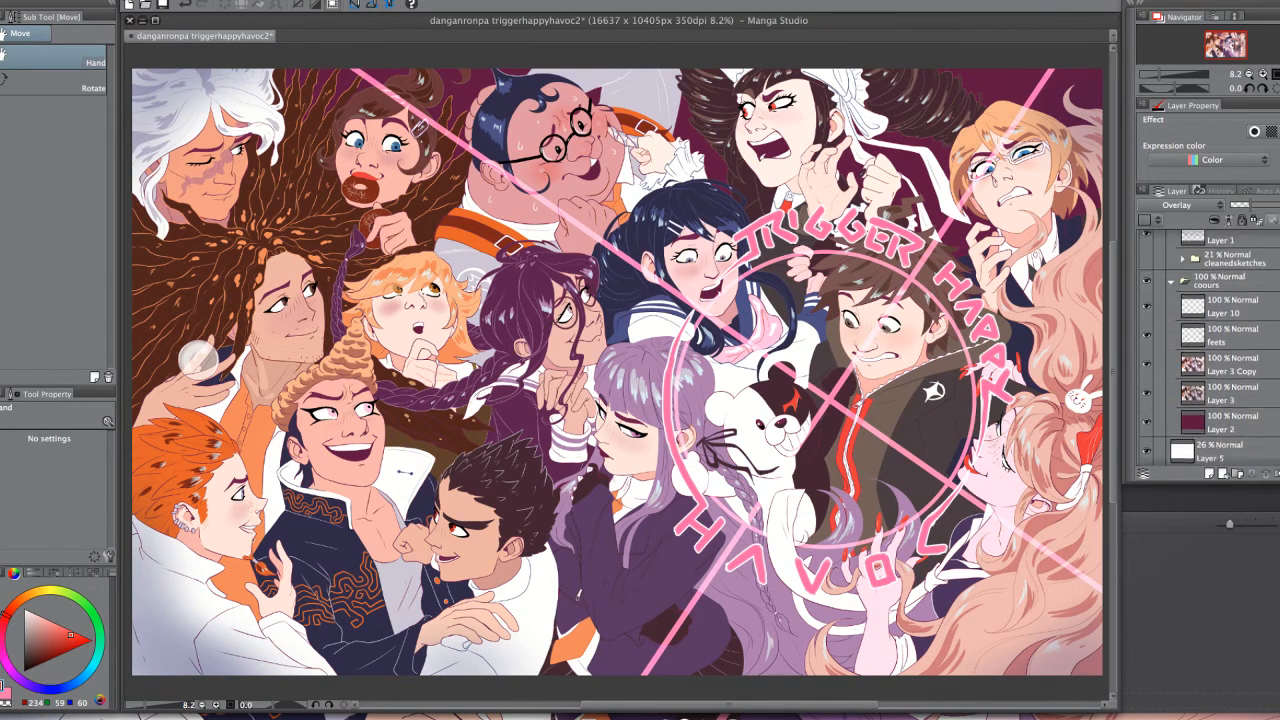
{"action": "scroll", "coordinate": [1157, 350], "scroll_direction": "up", "scroll_amount": 5}
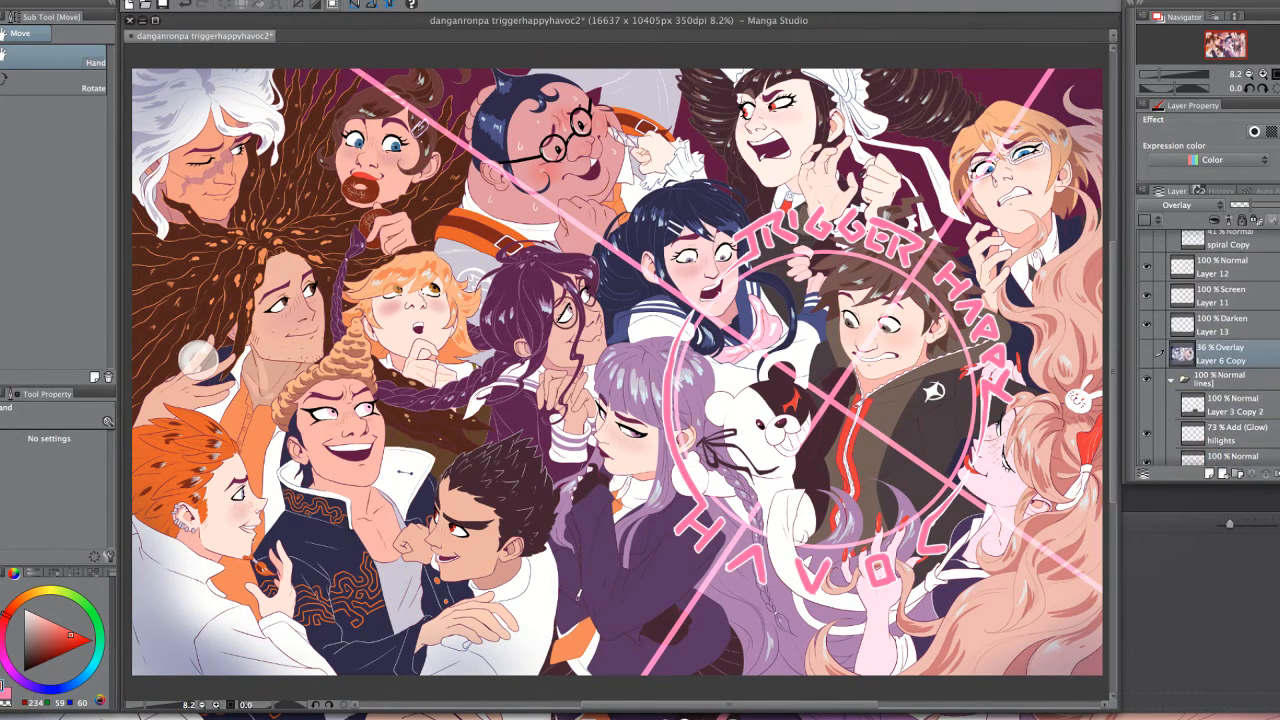
{"action": "left_click", "coordinate": [1146, 350]}
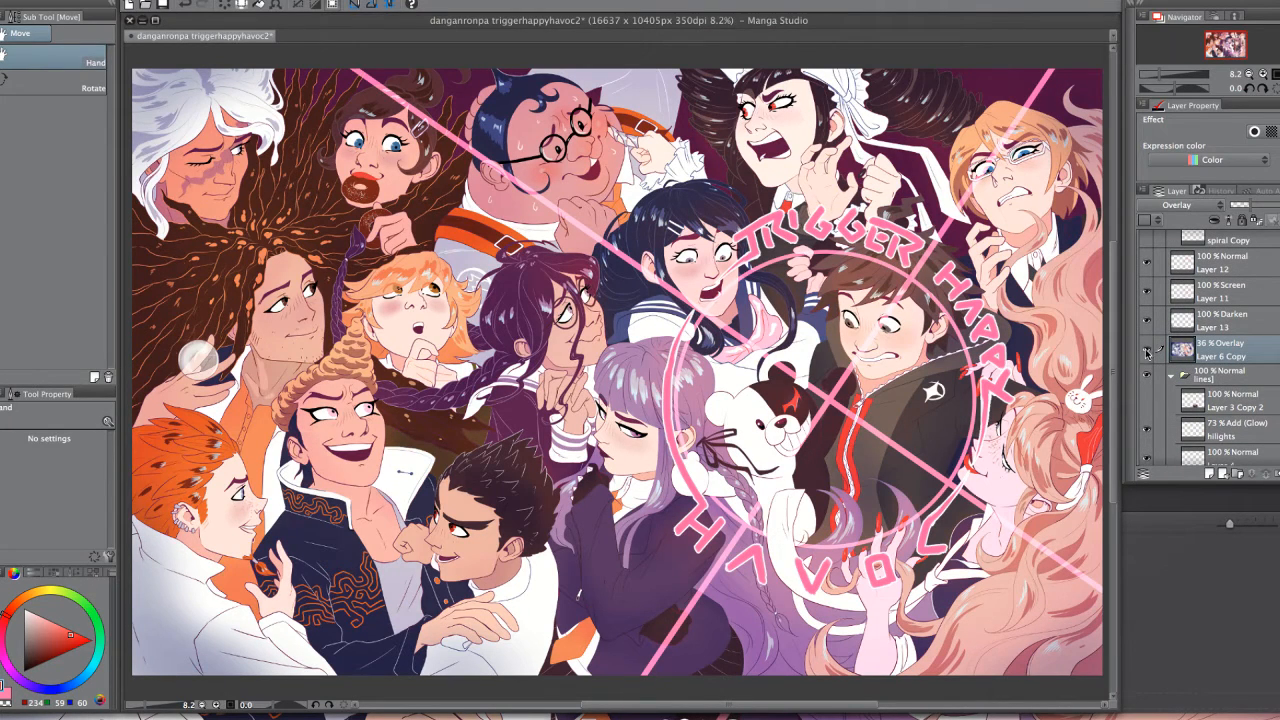
{"action": "left_click", "coordinate": [1146, 348]}
- Make Layer 1 active and compare the original colours with the adjusted ones by toggling Layer 3 Copy's visibility
{"action": "scroll", "coordinate": [1146, 348], "scroll_direction": "down", "scroll_amount": 1}
{"action": "scroll", "coordinate": [1160, 320], "scroll_direction": "down", "scroll_amount": 2}
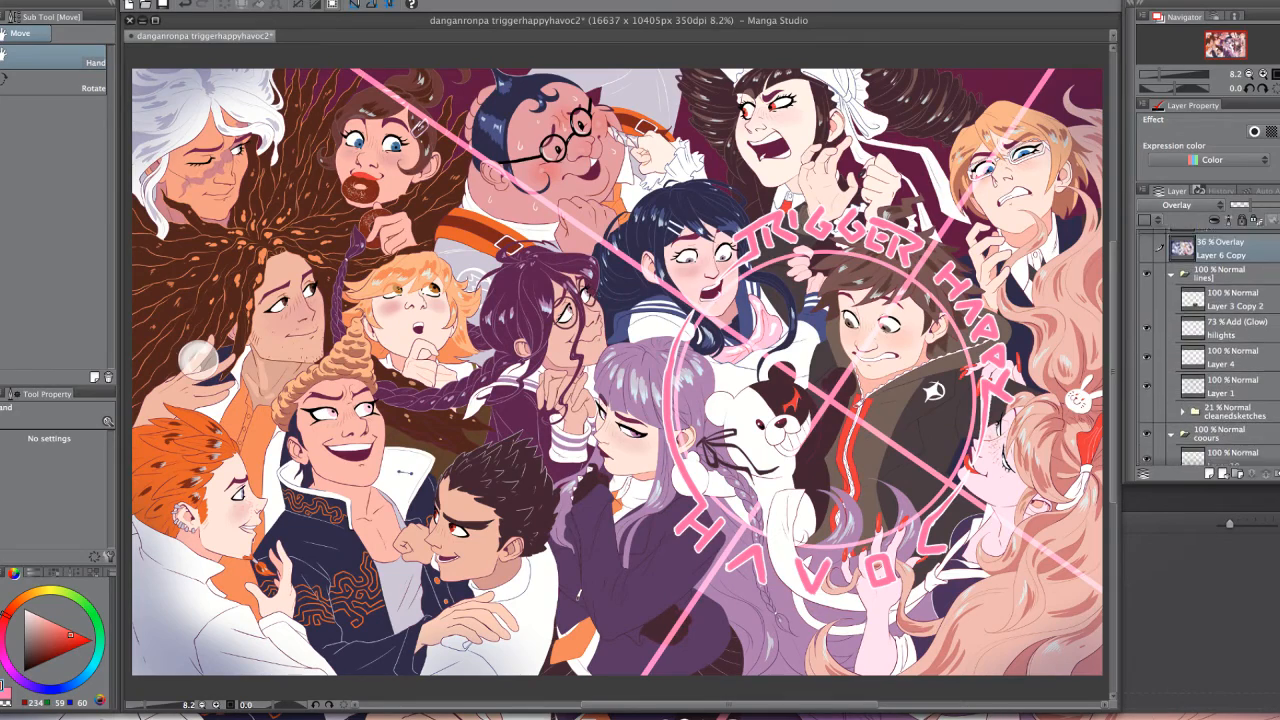
{"action": "left_click", "coordinate": [1147, 271]}
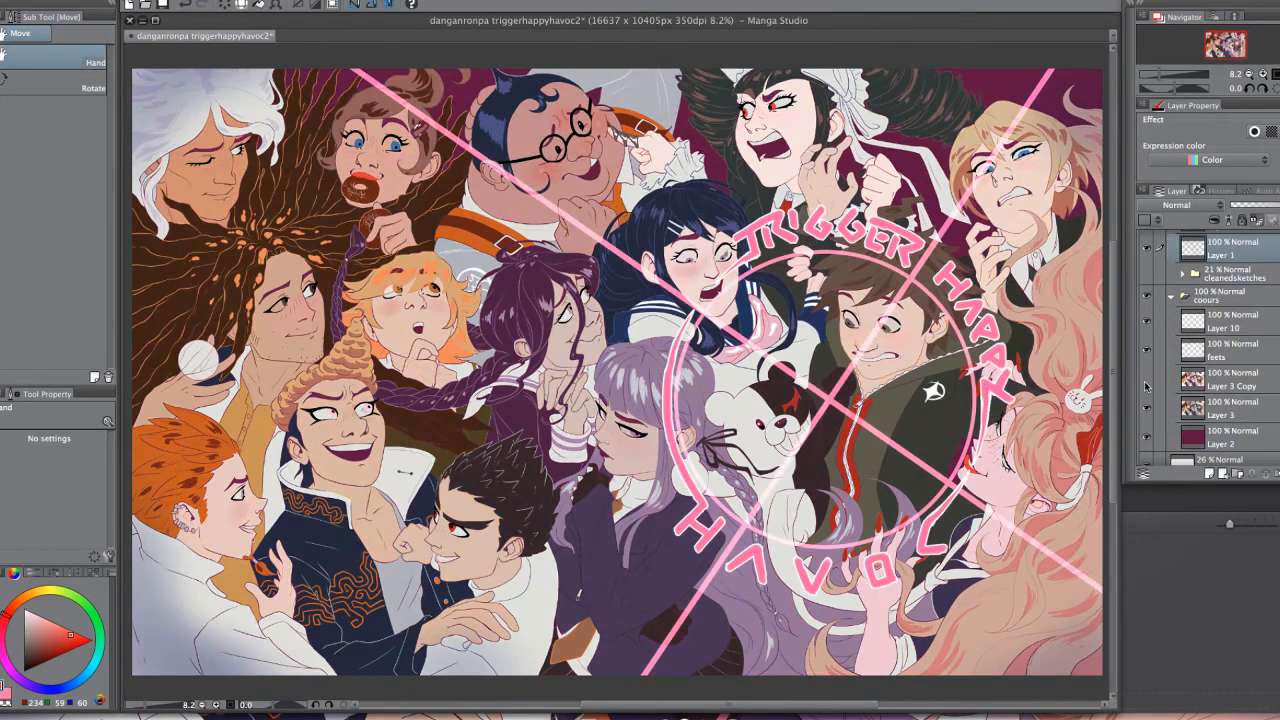
{"action": "left_click", "coordinate": [1147, 382]}
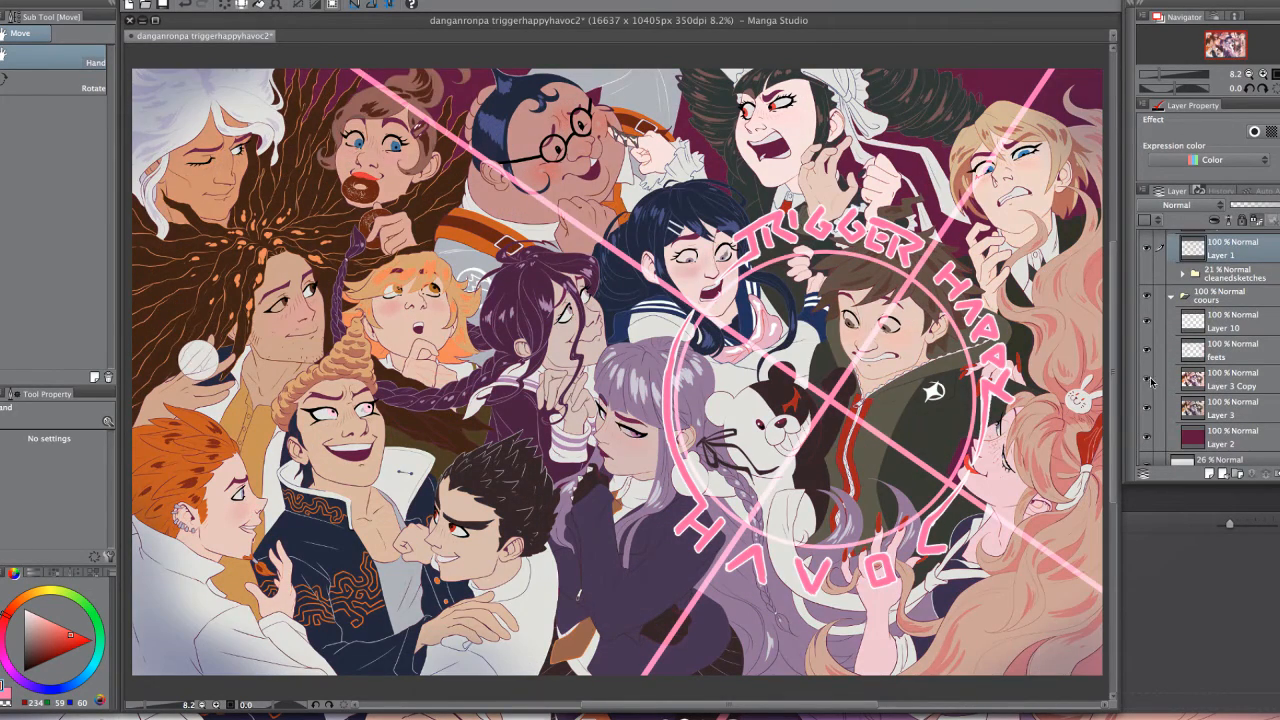
{"action": "left_click", "coordinate": [1147, 382]}
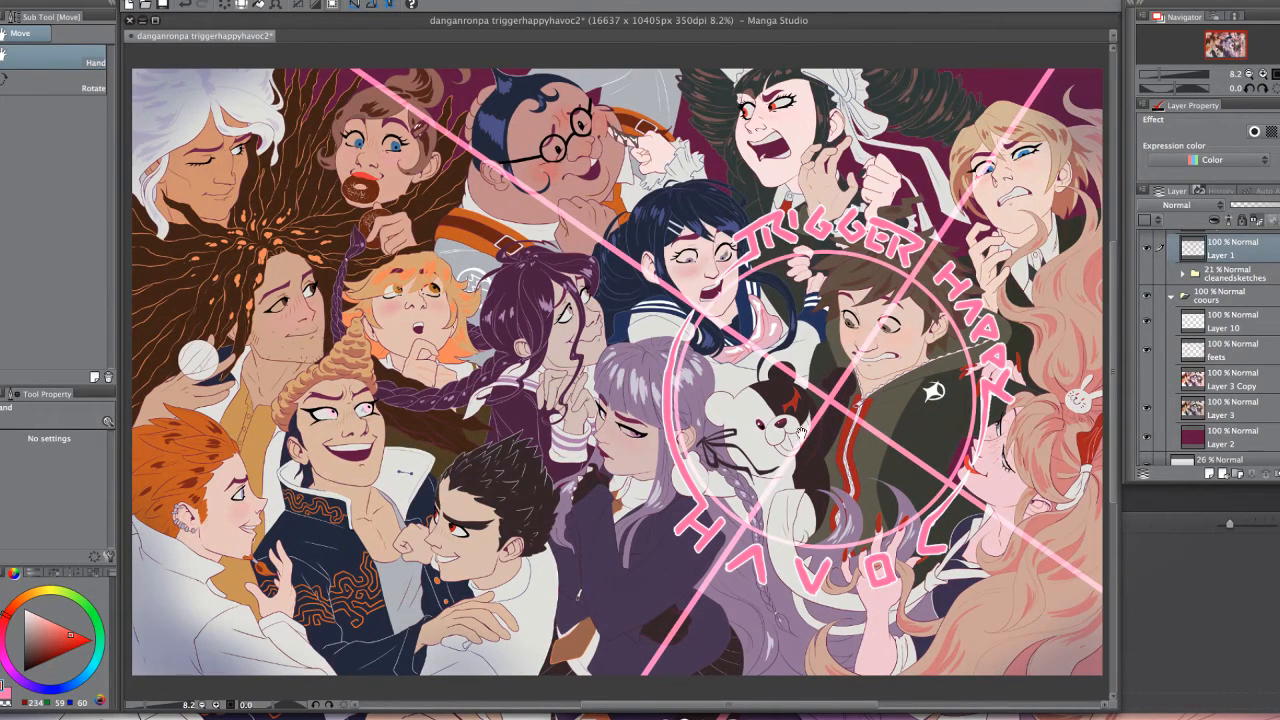
- Hide the feets layer and compare the original and adjusted flat colours by repeatedly showing and hiding Layer 3 Copy
{"action": "left_click", "coordinate": [1148, 351]}
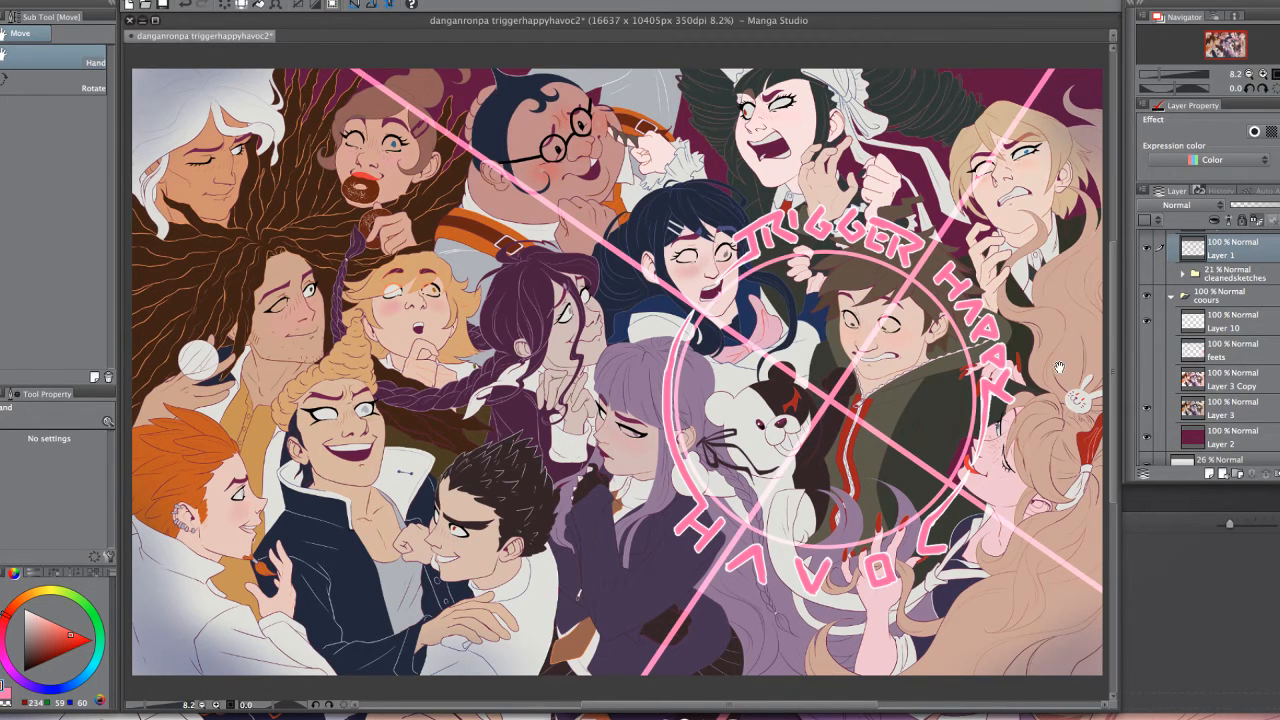
{"action": "left_click", "coordinate": [1147, 381]}
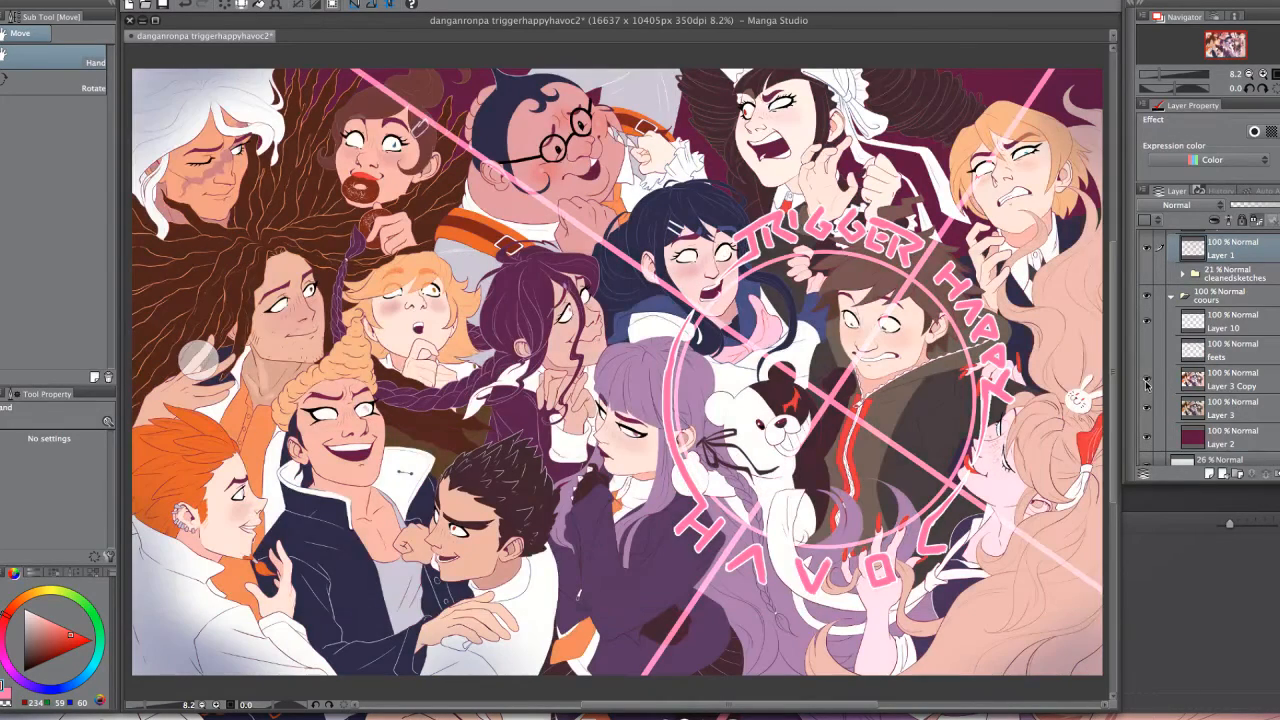
{"action": "left_click", "coordinate": [1147, 381]}
{"action": "left_click", "coordinate": [1147, 383]}
{"action": "left_click", "coordinate": [1147, 383]}
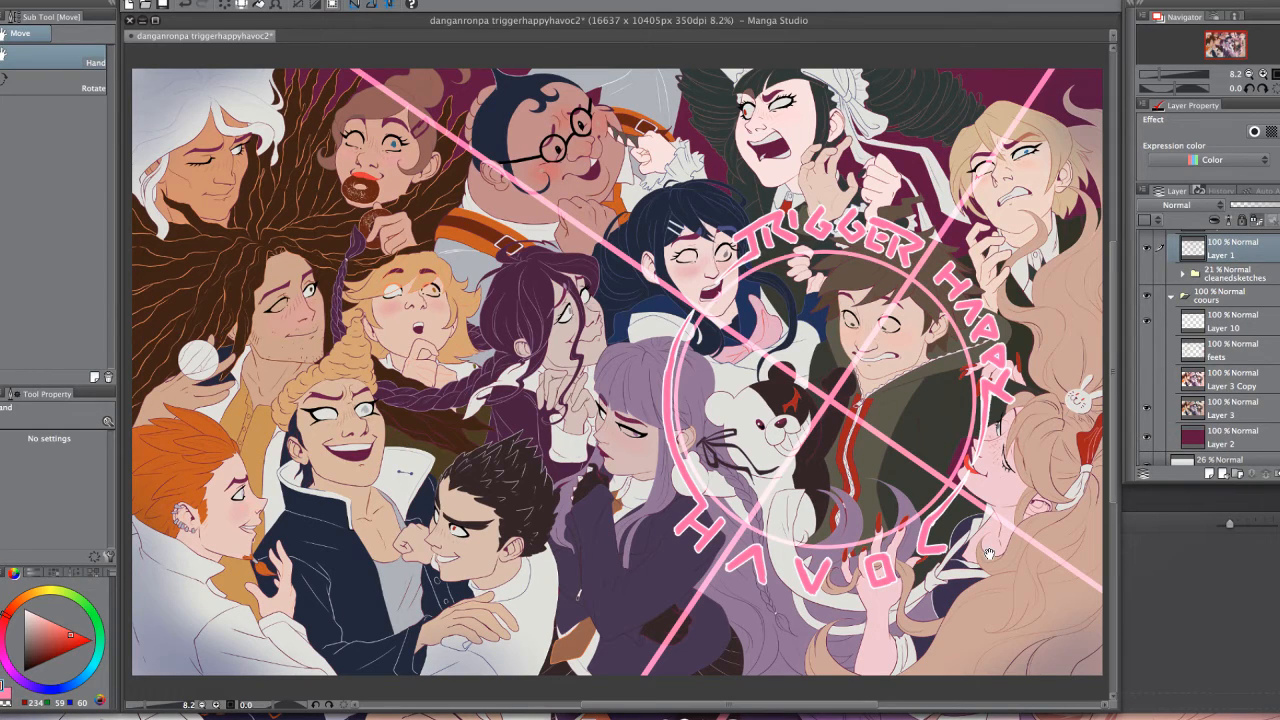
{"action": "left_click", "coordinate": [1146, 385]}
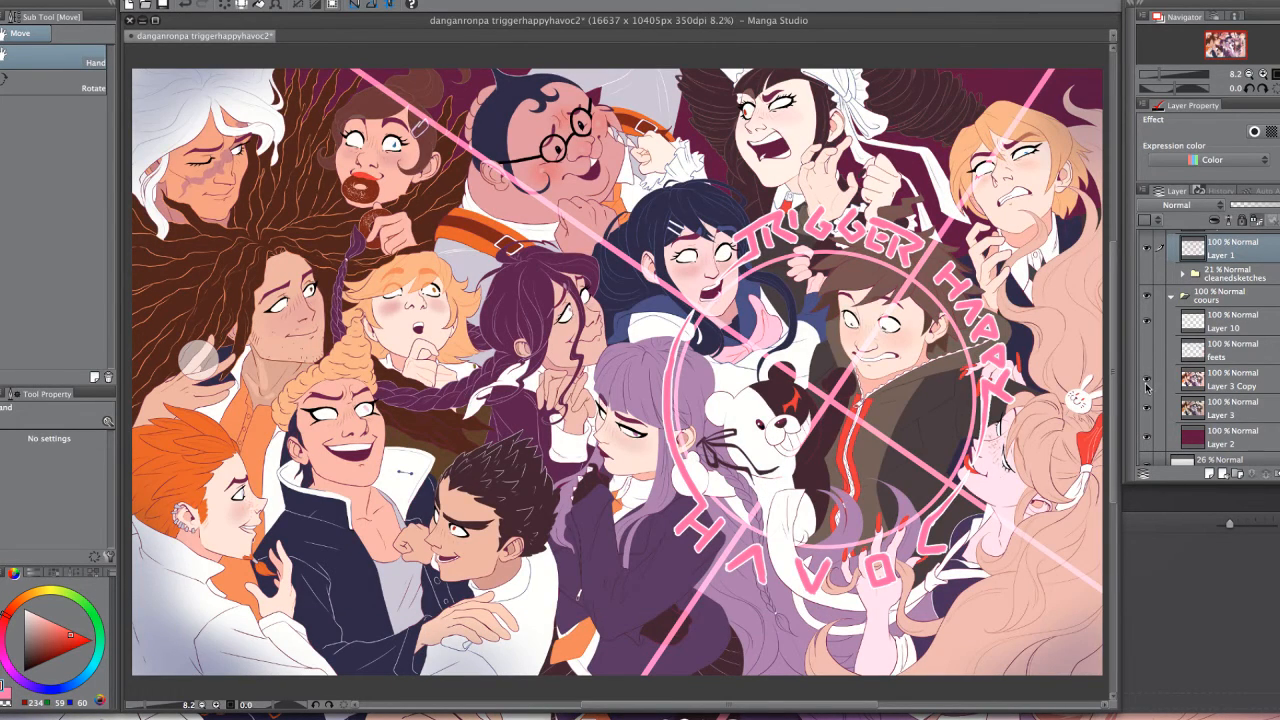